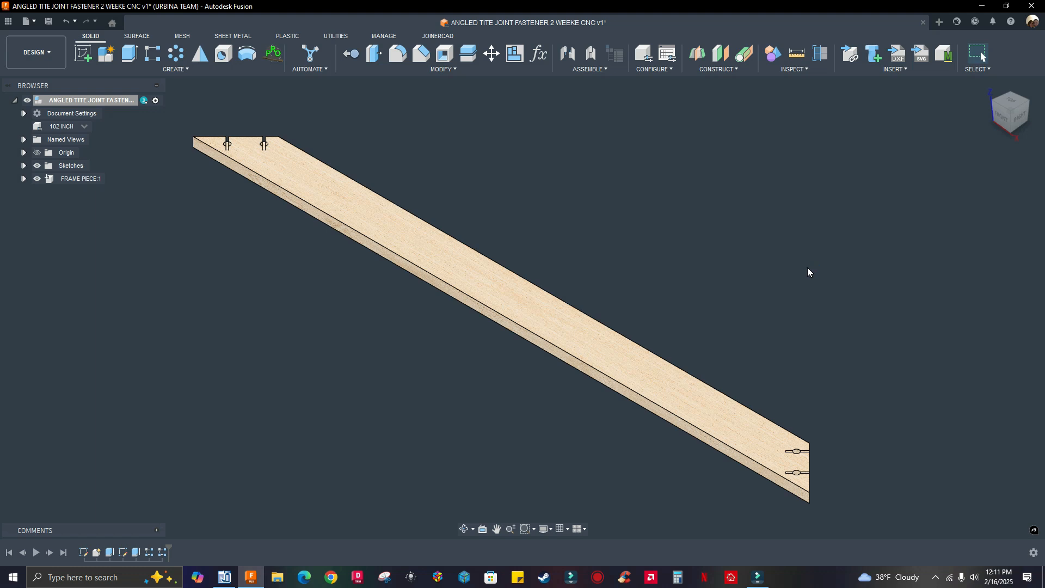
Examine the frame piece from above, including the joint fastener grooves at its angled ends, and return to the home view
scroll(805, 267, down, 1)
scroll(371, 210, up, 2)
scroll(375, 284, down, 3)
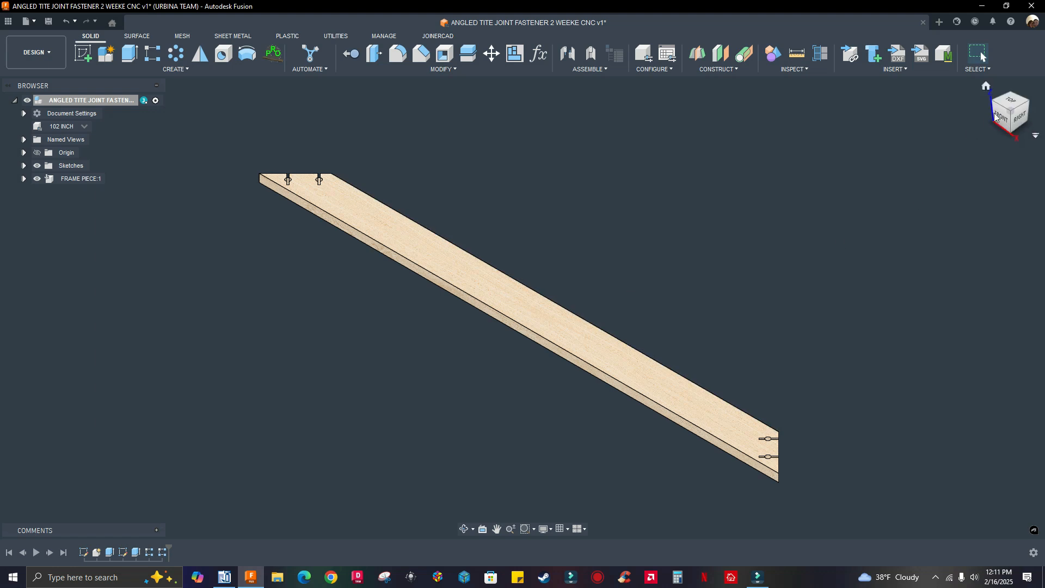
click(1016, 103)
click(1022, 90)
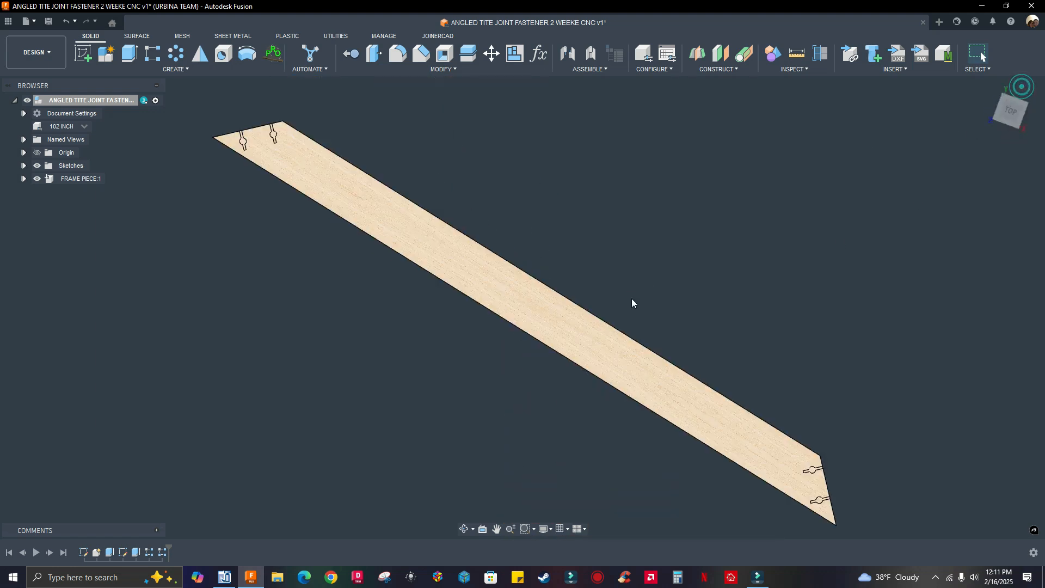
middle_drag(620, 359, 552, 351)
scroll(878, 292, up, 1)
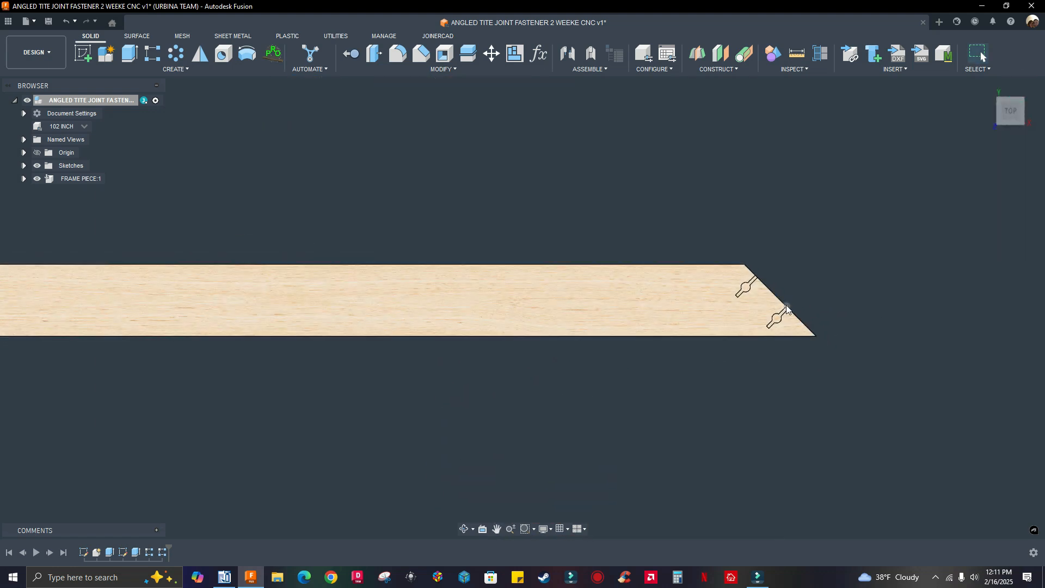
scroll(835, 296, down, 2)
scroll(829, 303, up, 2)
scroll(827, 302, up, 3)
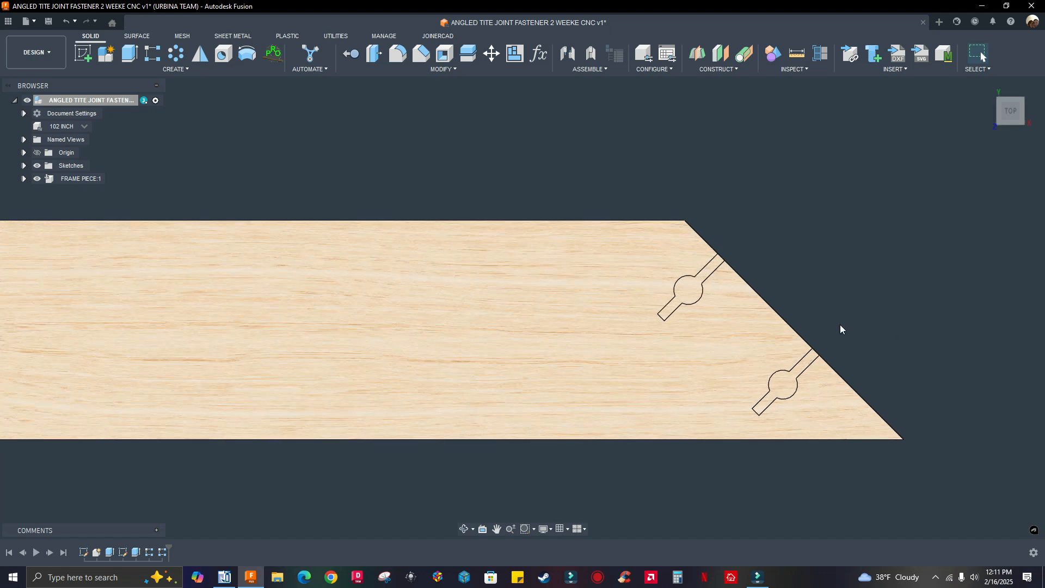
scroll(841, 325, down, 4)
scroll(852, 273, up, 5)
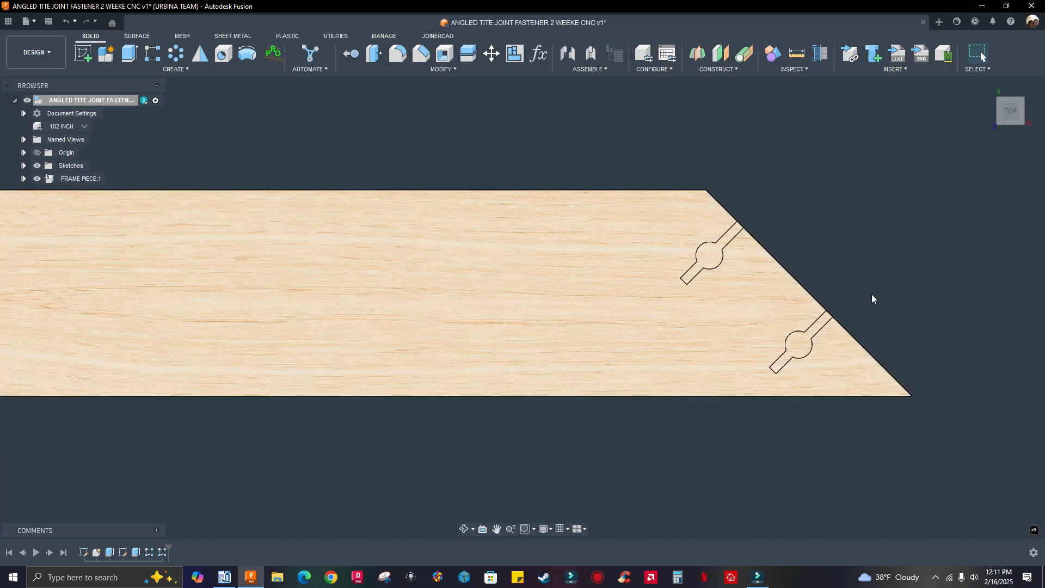
scroll(784, 267, down, 1)
scroll(858, 283, down, 5)
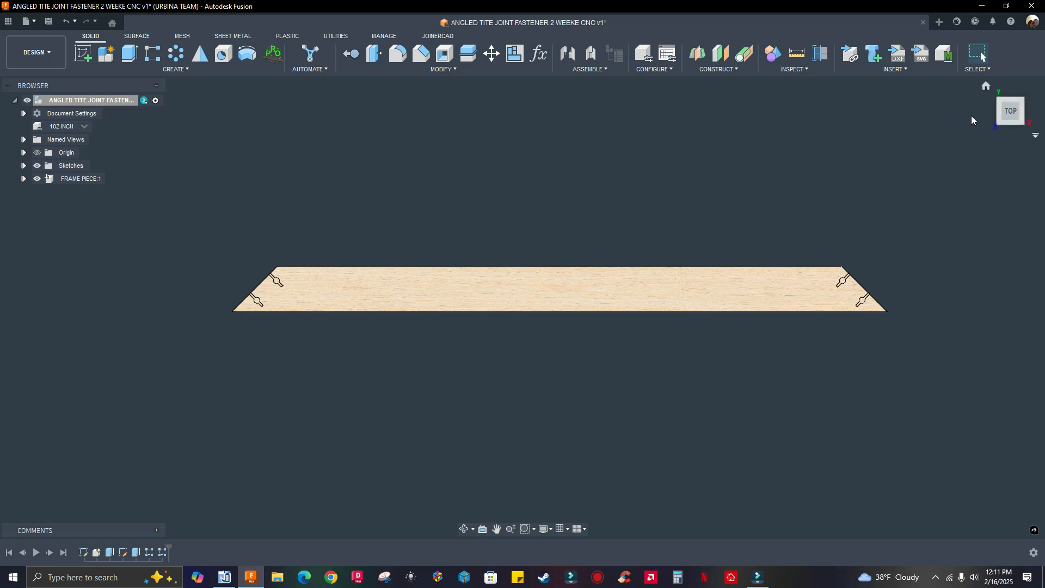
click(987, 84)
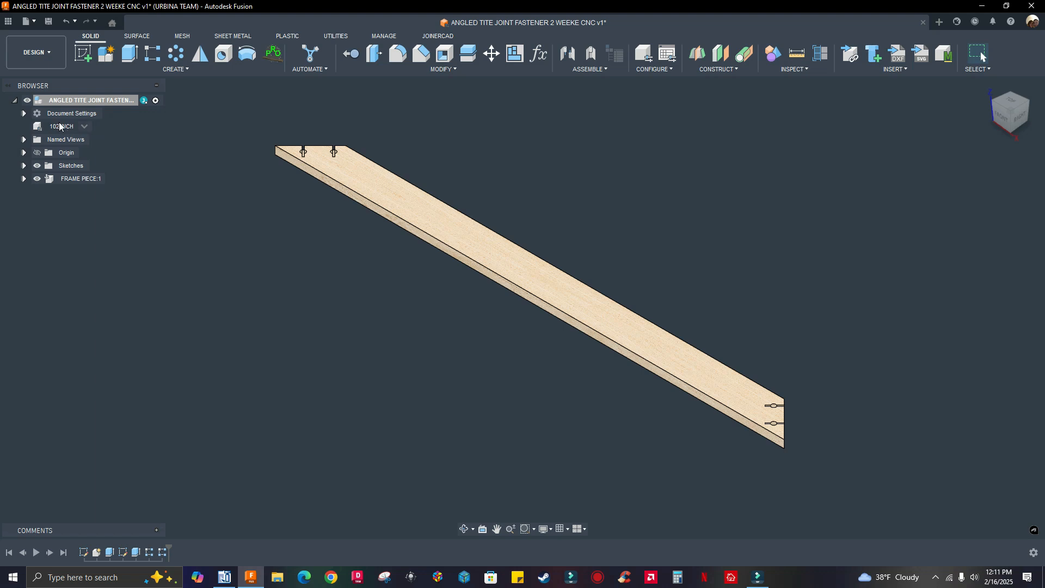
Switch the design configuration to 113 INCH and back to 102 INCH
click(84, 126)
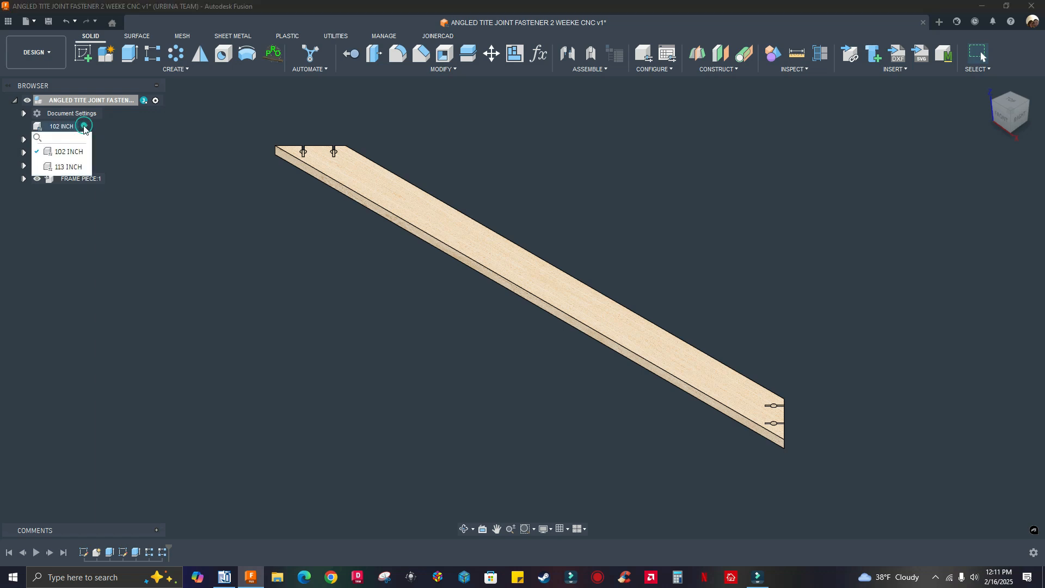
click(69, 167)
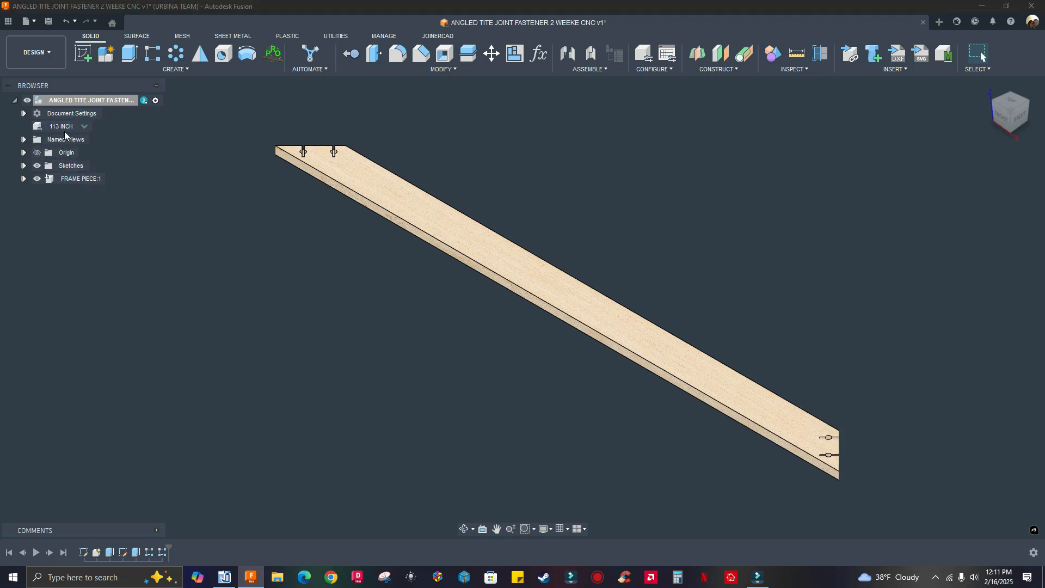
click(84, 126)
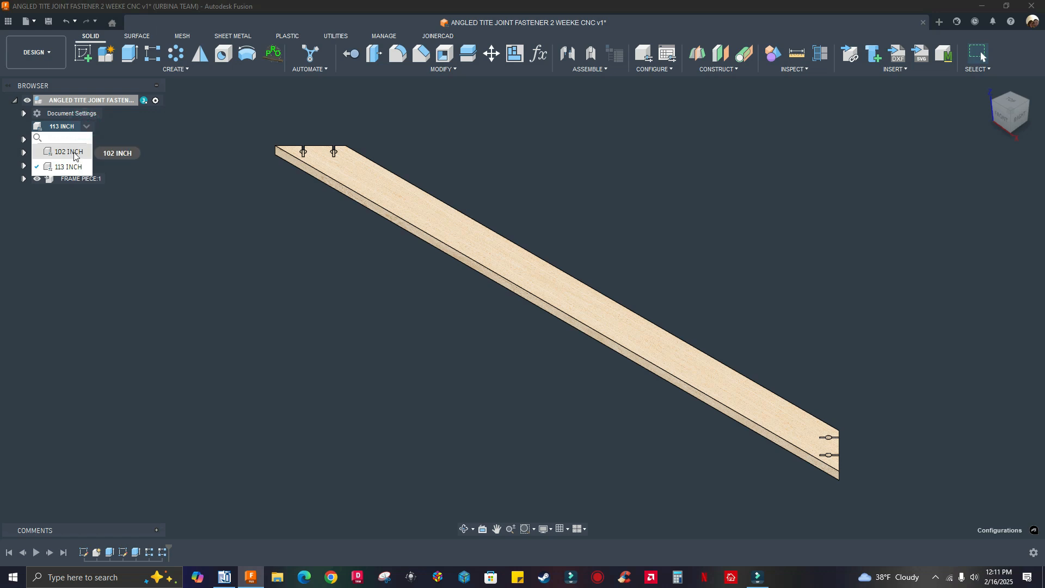
click(69, 152)
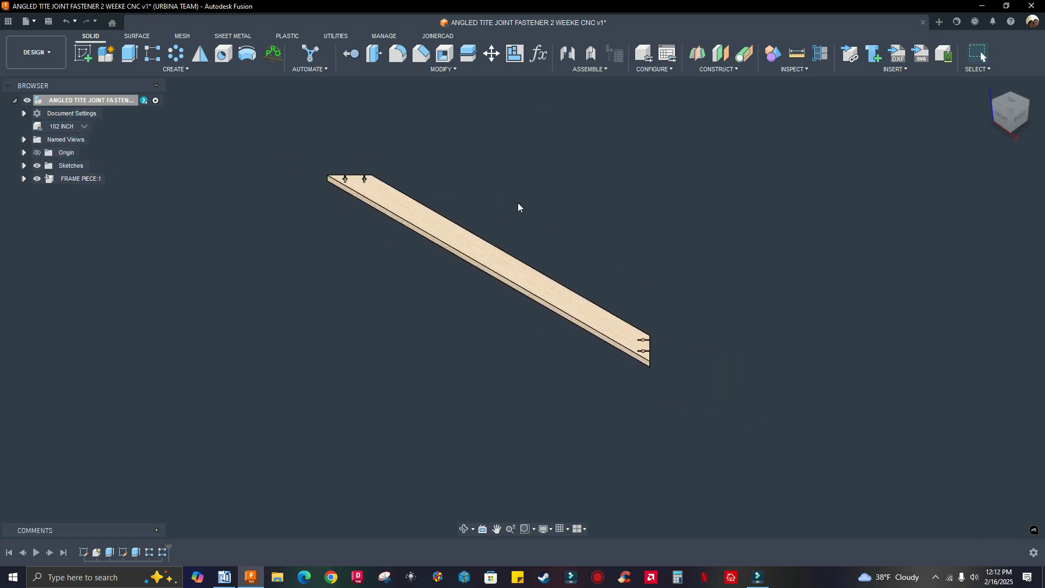
Review the user parameters for length, width, thickness and groove depth, and close the parameter list
click(540, 55)
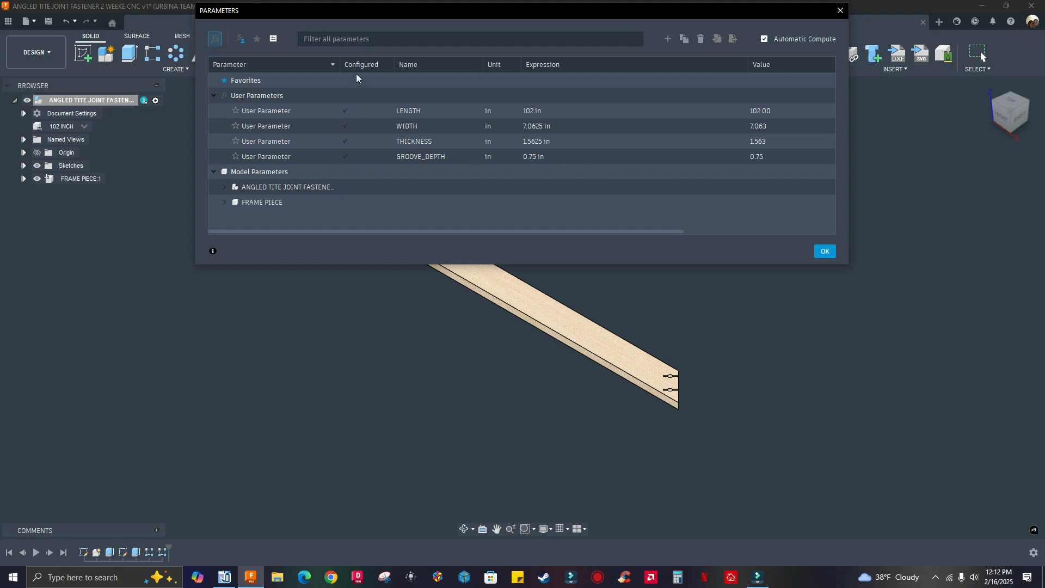
click(819, 251)
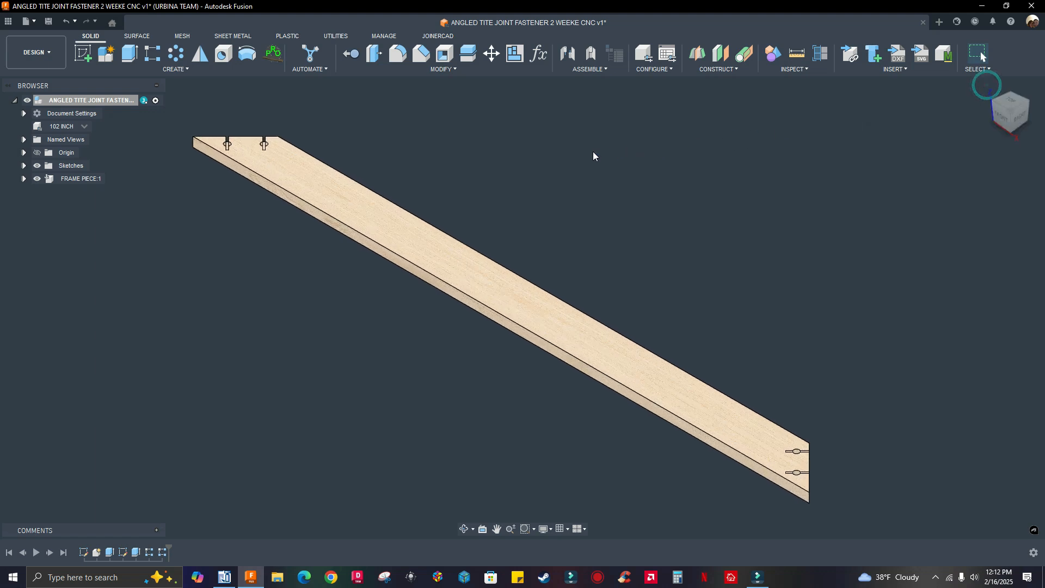
middle_drag(644, 169, 653, 166)
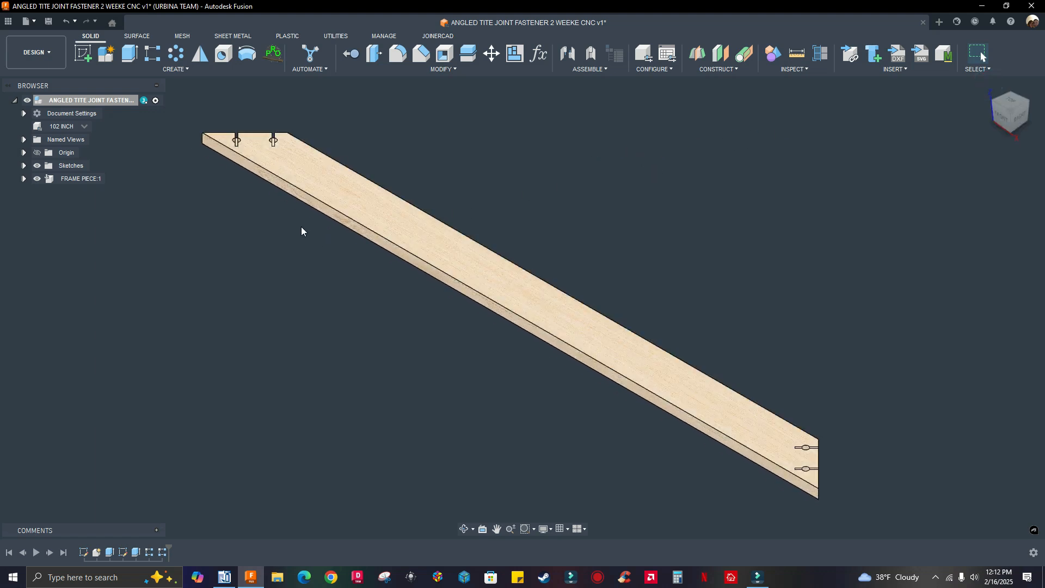
Switch to the Manufacture workspace and start a new milling setup for the frame piece
click(47, 53)
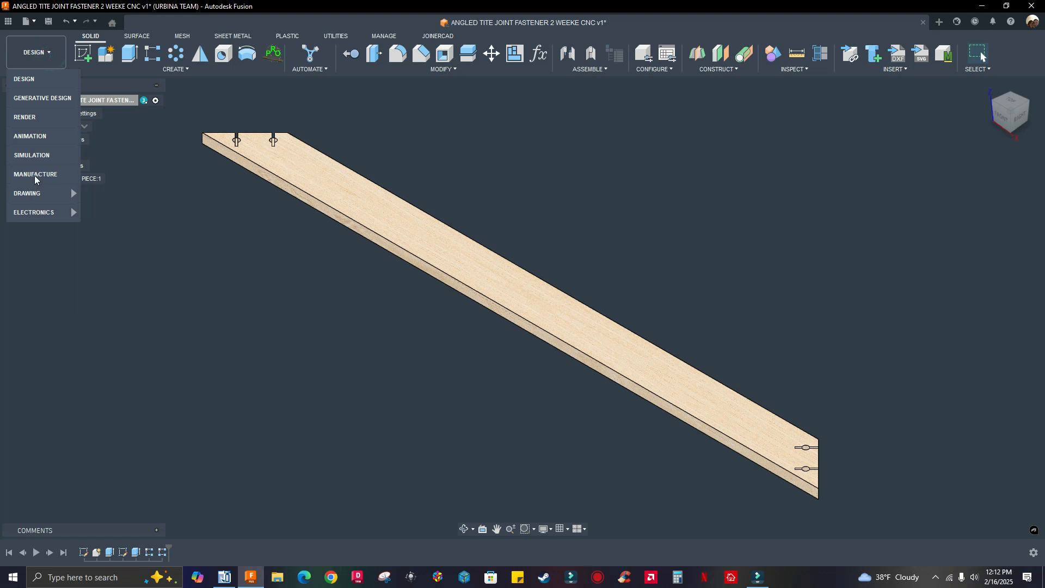
click(35, 175)
middle_drag(569, 192, 626, 189)
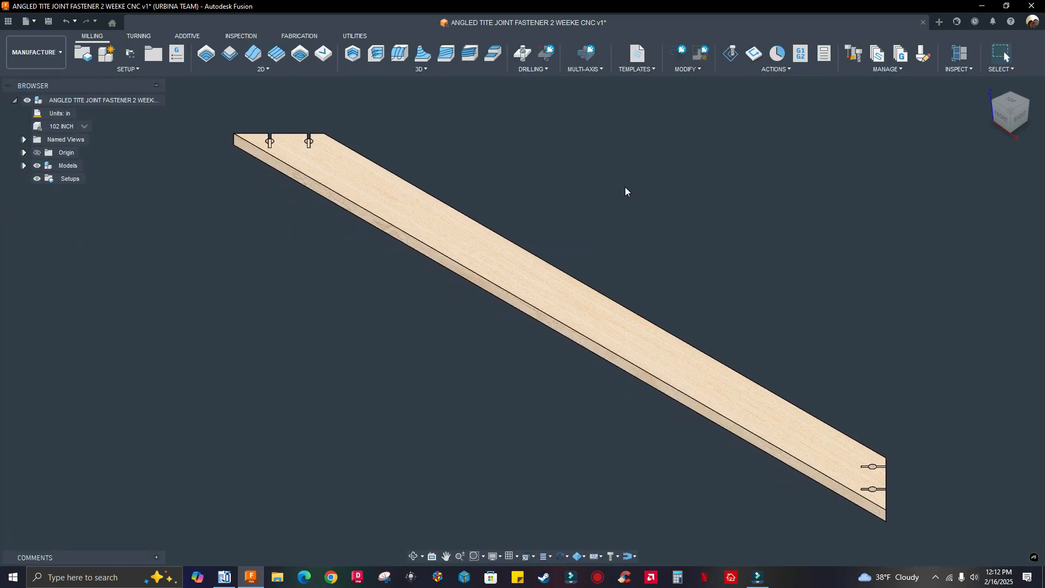
click(82, 53)
scroll(289, 216, down, 2)
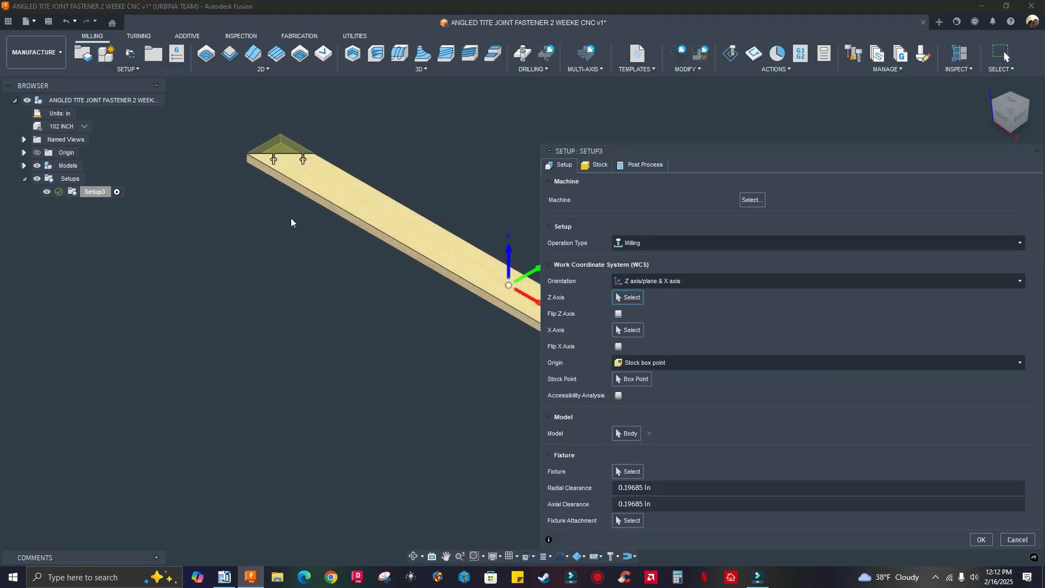
Define the setup's Z axis from the top face of the frame piece
middle_drag(196, 215, 144, 152)
scroll(246, 243, down, 3)
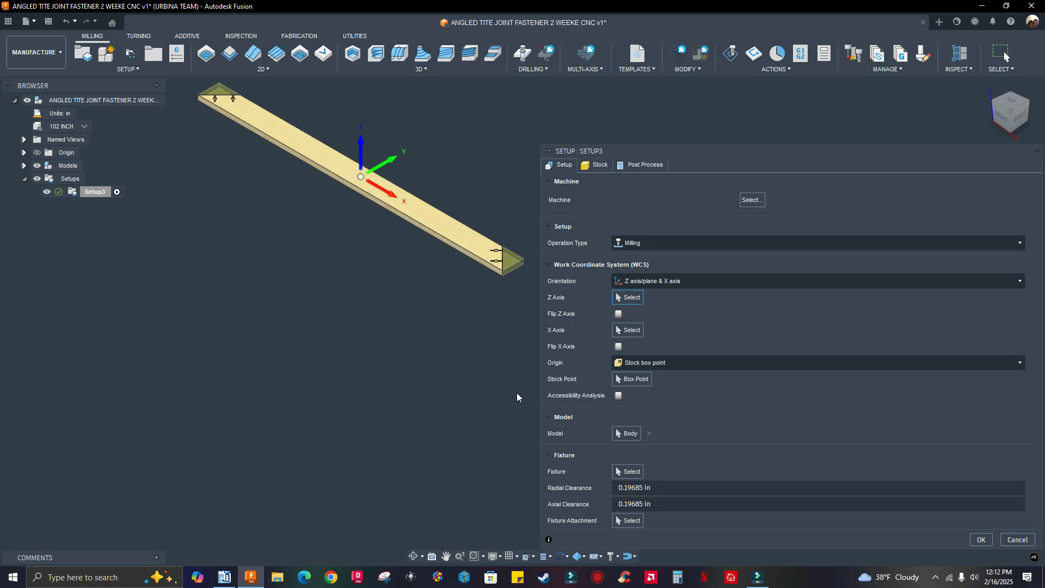
scroll(433, 309, up, 2)
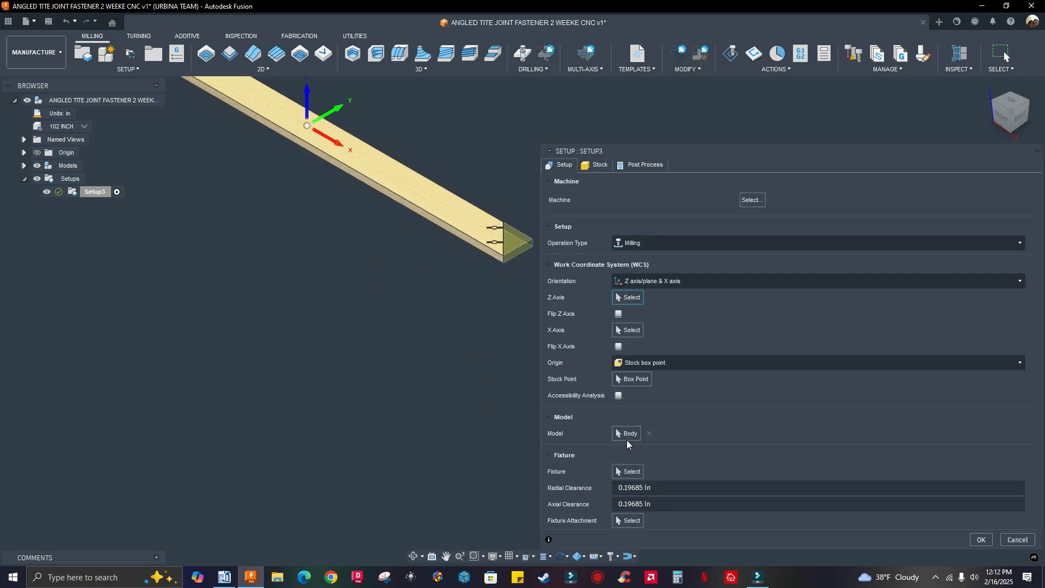
middle_drag(373, 250, 361, 307)
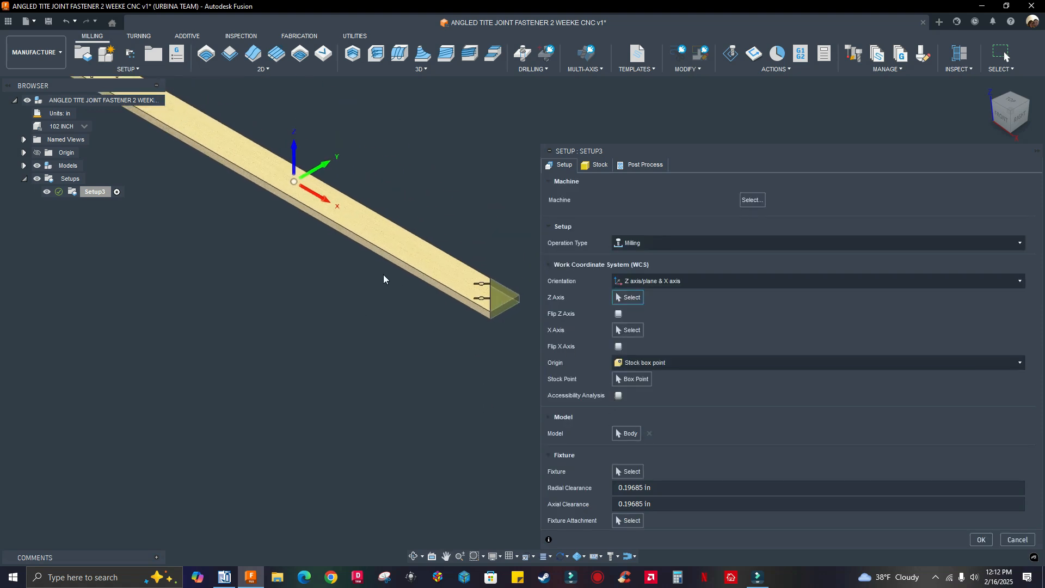
scroll(339, 296, down, 1)
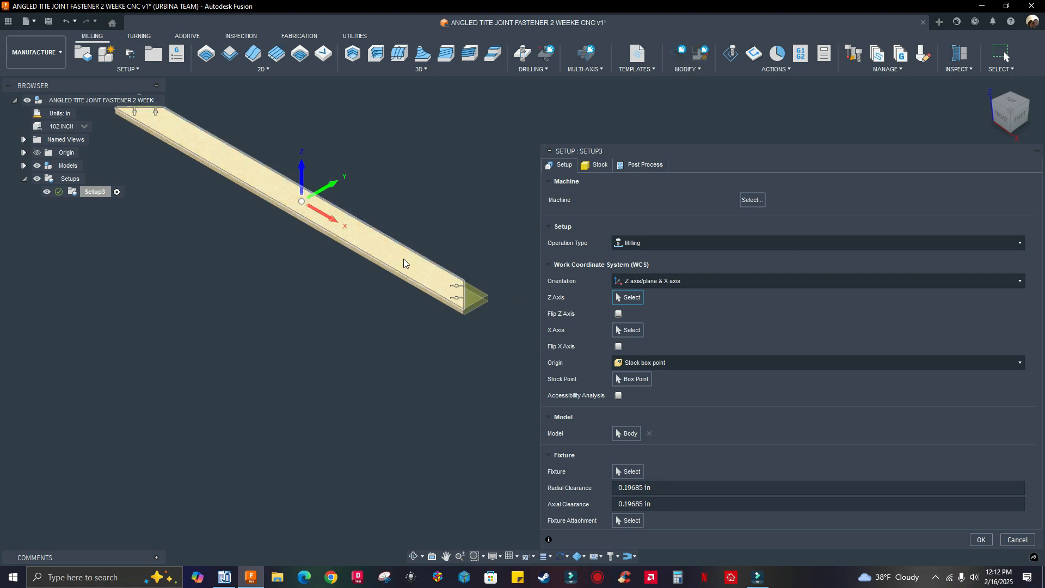
middle_drag(366, 289, 418, 334)
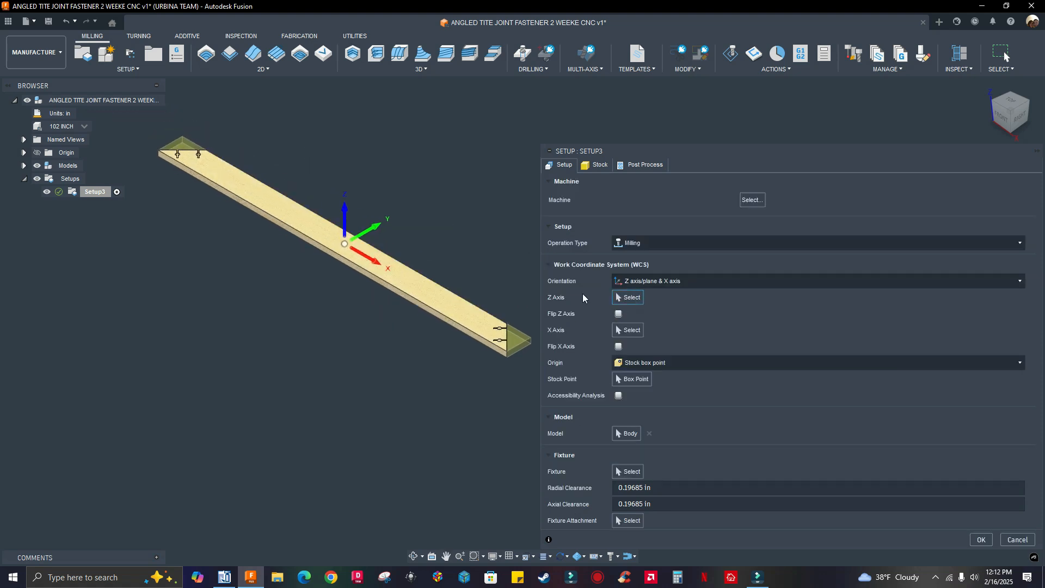
click(630, 299)
scroll(449, 268, up, 3)
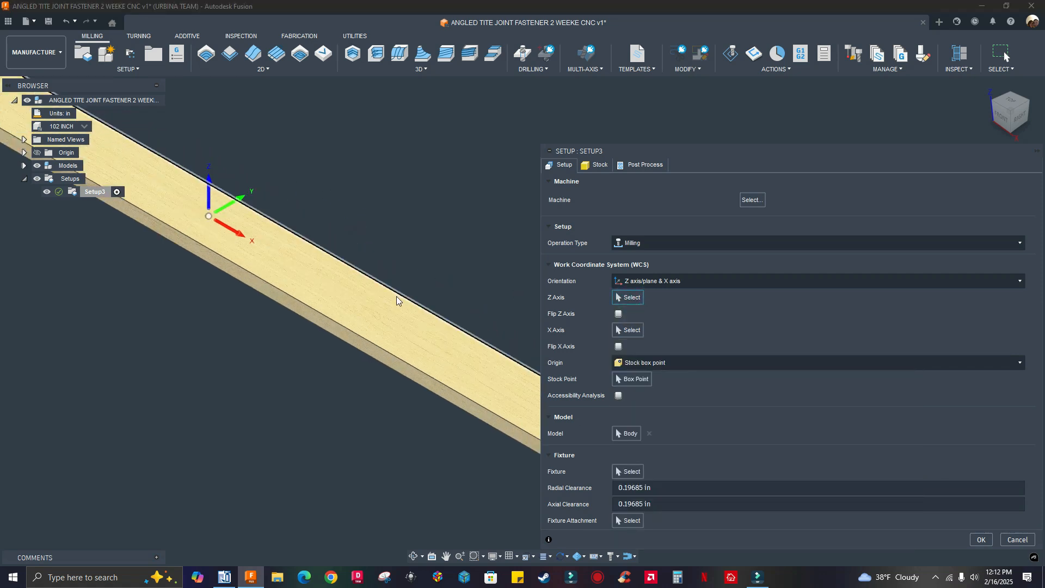
click(379, 309)
scroll(380, 233, down, 2)
scroll(380, 225, down, 3)
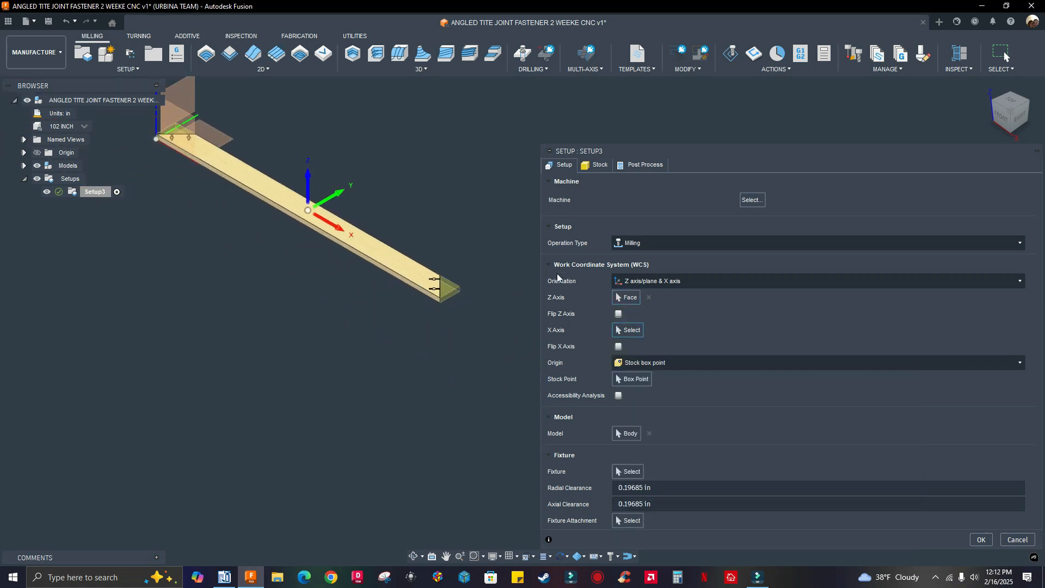
Define the setup's X axis from the long bottom front edge of the frame piece
scroll(413, 310, up, 2)
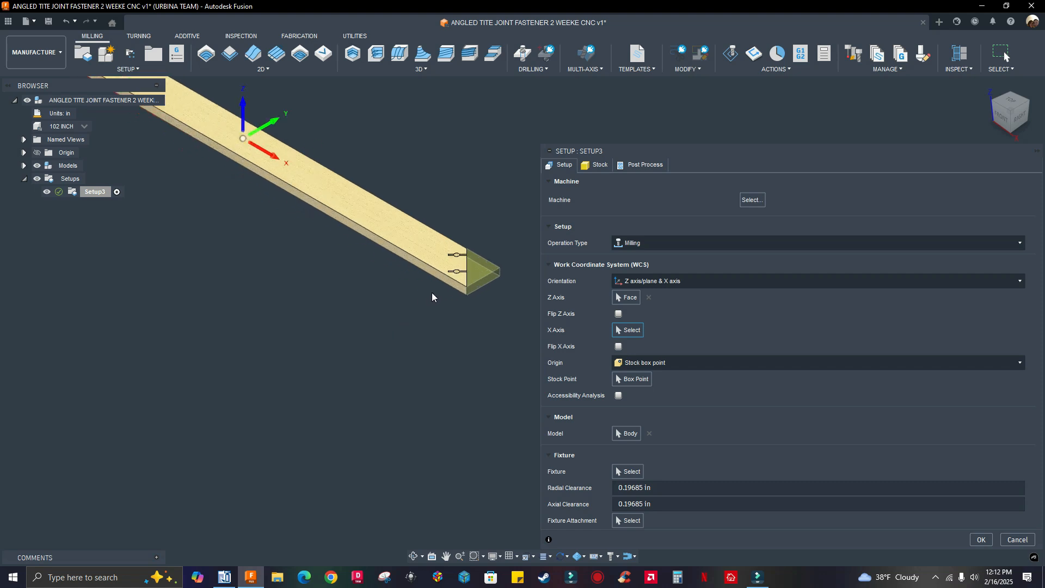
click(446, 283)
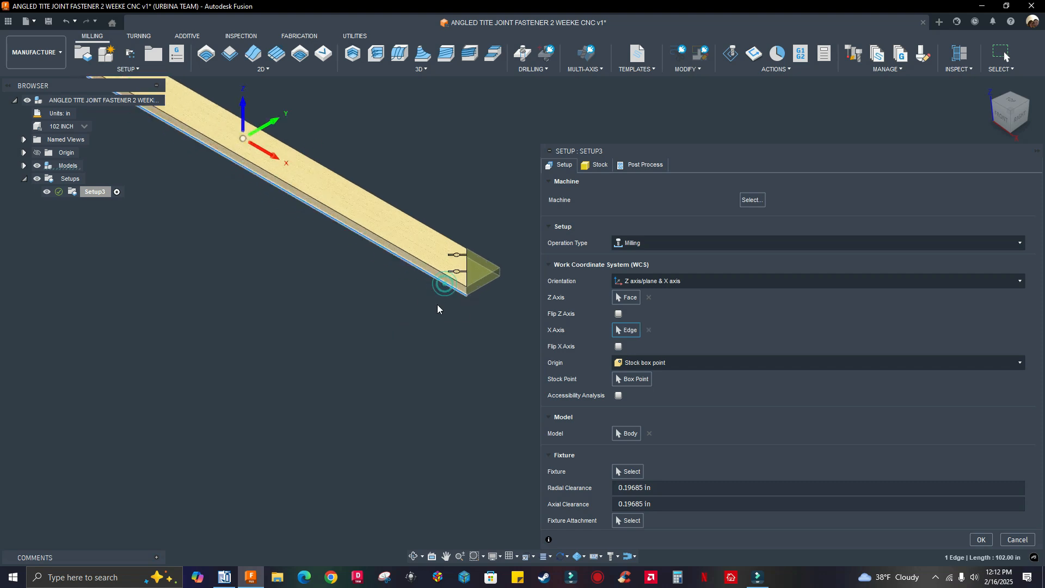
middle_drag(433, 304, 376, 283)
scroll(377, 283, up, 1)
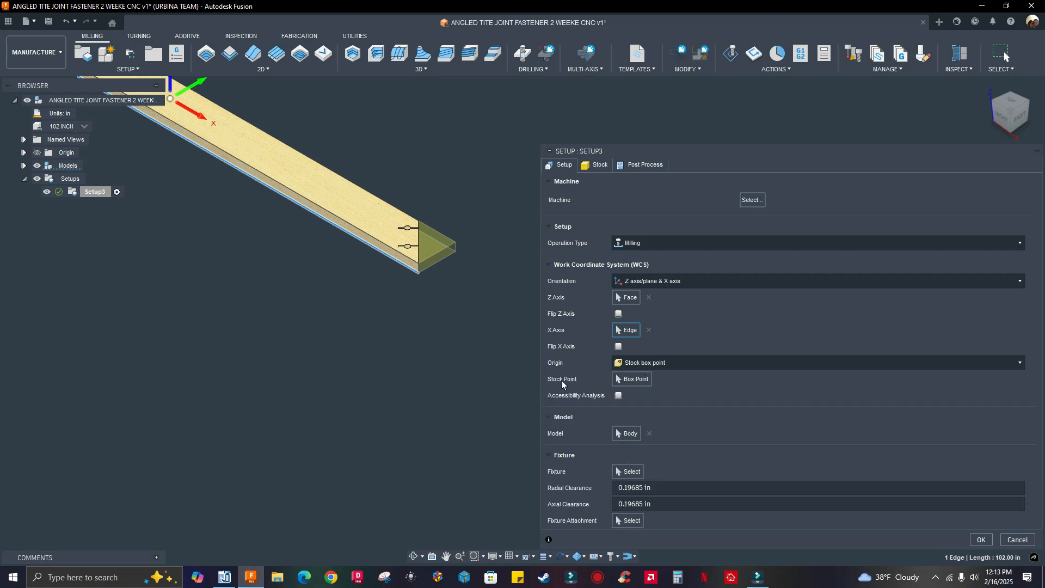
Place the setup origin on the bottom stock corner beyond the angled +X end, on the short-edge side, and flip the X axis
click(632, 380)
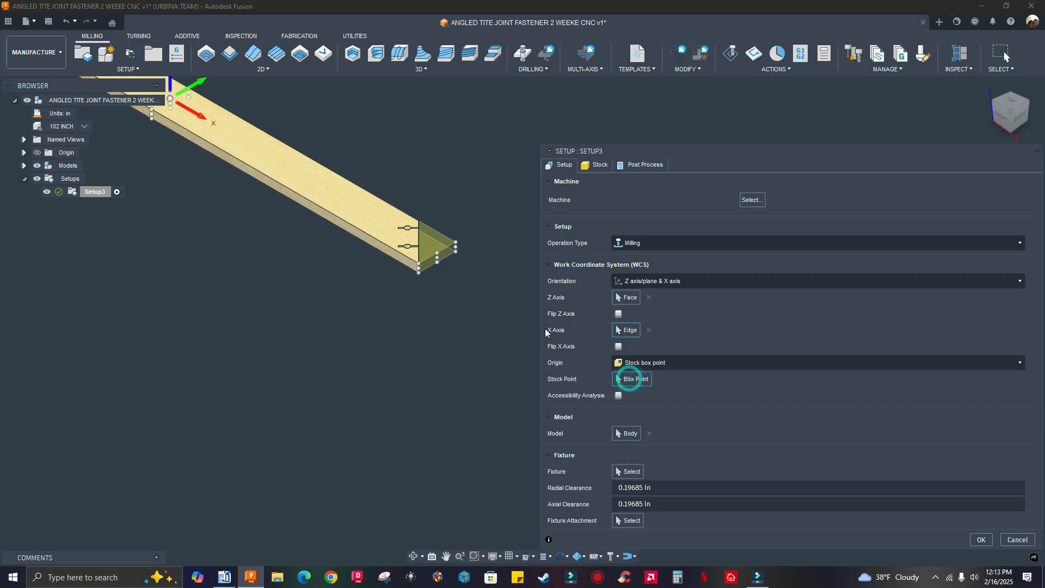
scroll(464, 241, up, 3)
scroll(463, 239, up, 4)
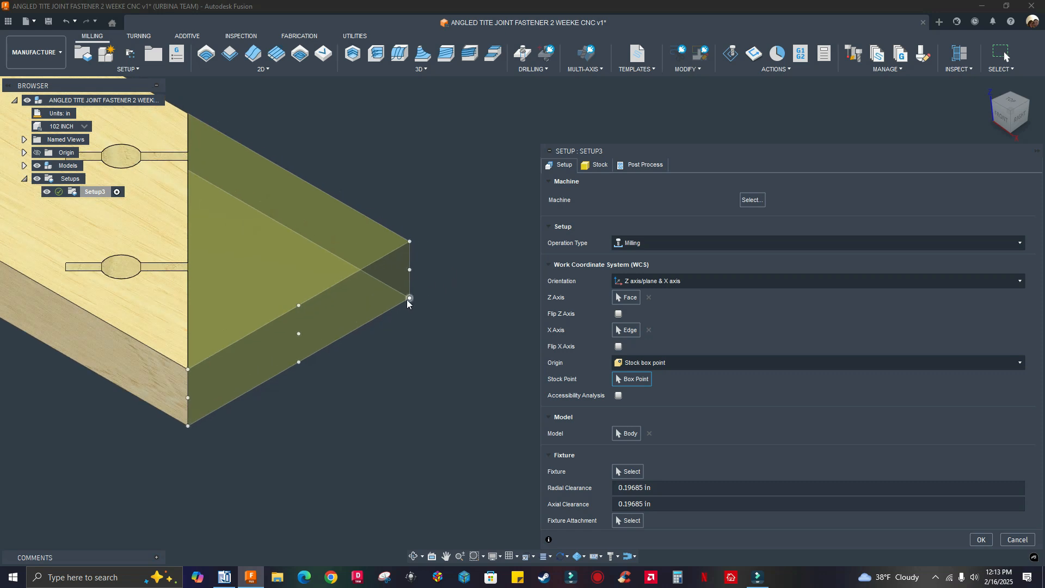
click(409, 298)
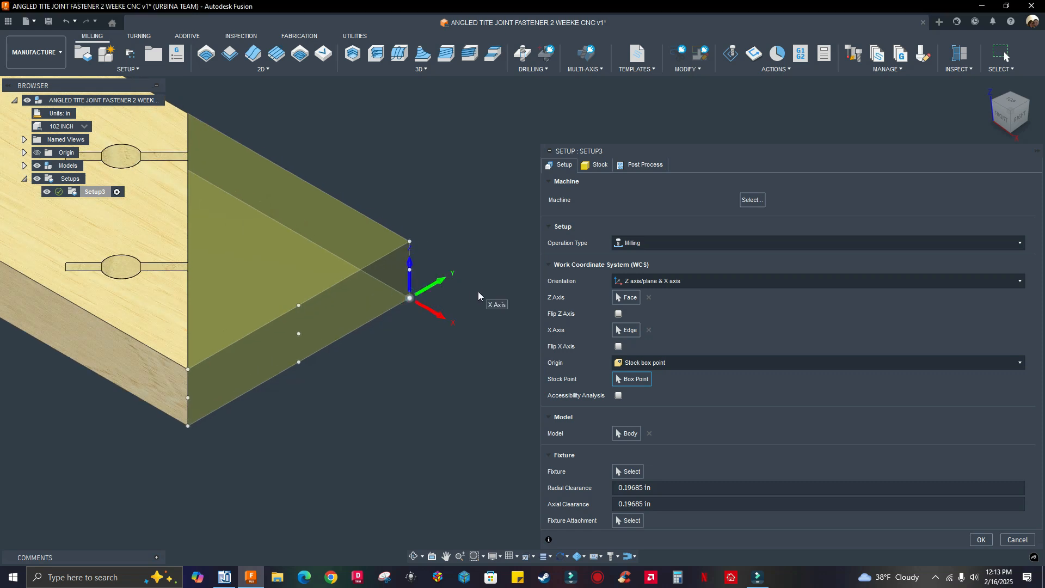
click(441, 320)
scroll(452, 299, down, 5)
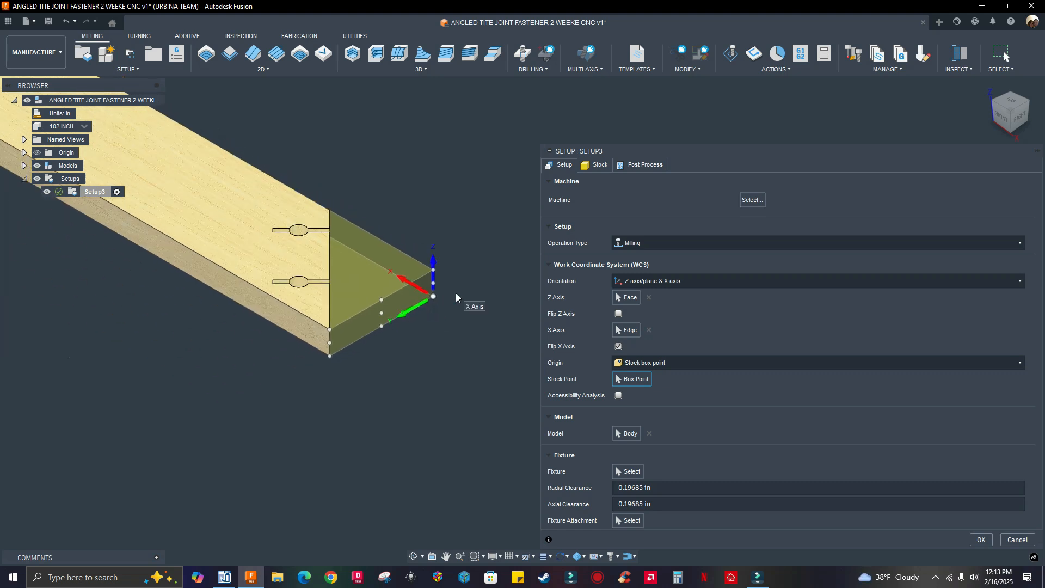
scroll(463, 292, down, 5)
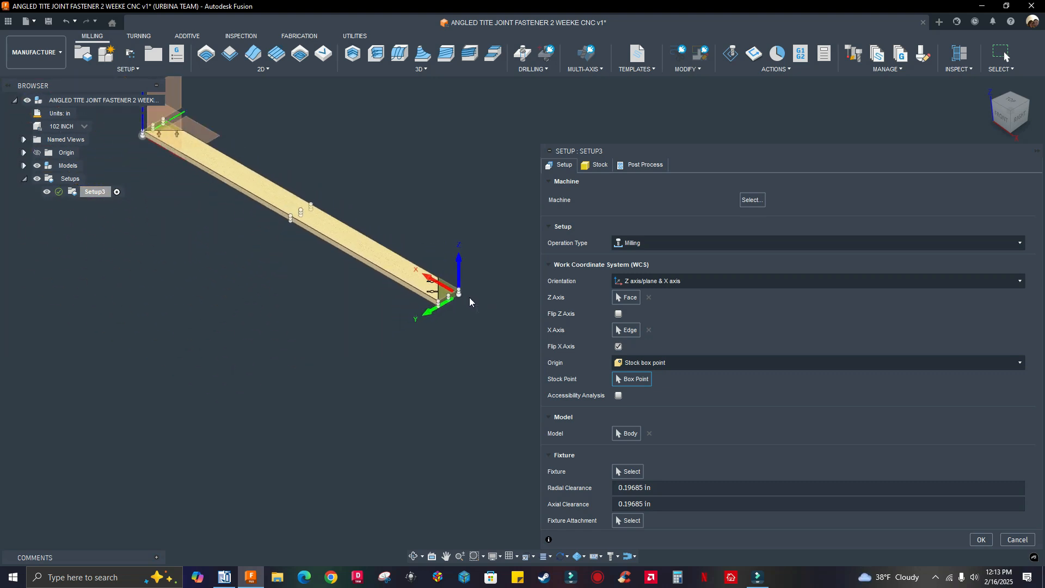
scroll(484, 283, down, 1)
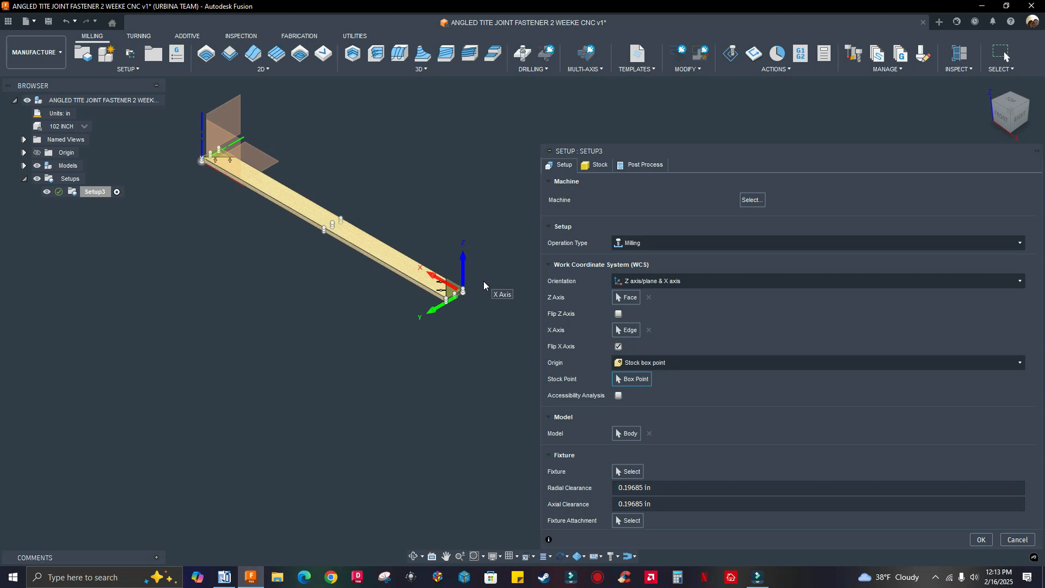
scroll(483, 281, down, 2)
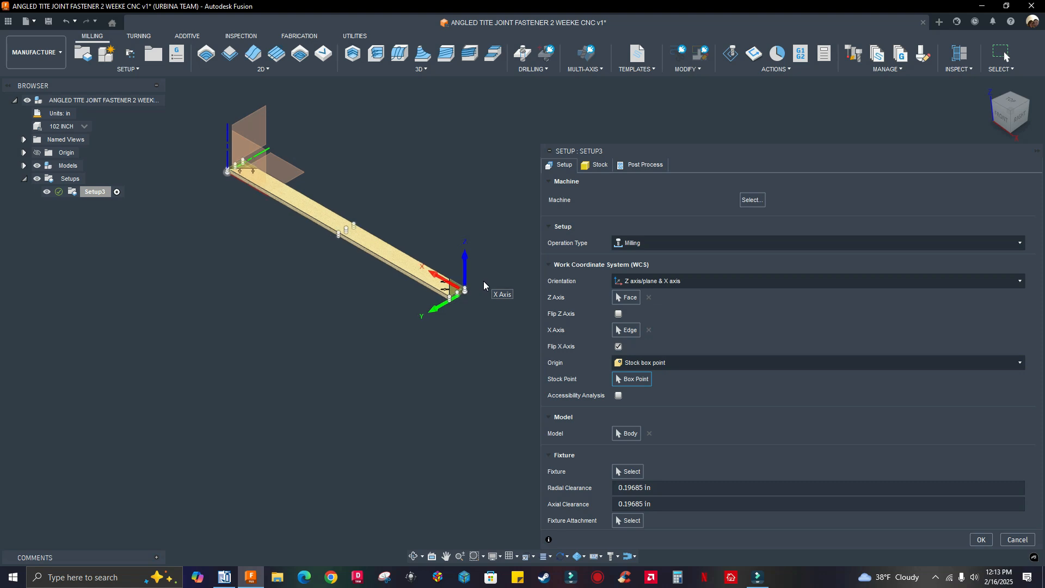
Set the program name to 102_Inch with the comment "1/4' 3 flute straight plunge" and finish the setup without additional stock
click(593, 164)
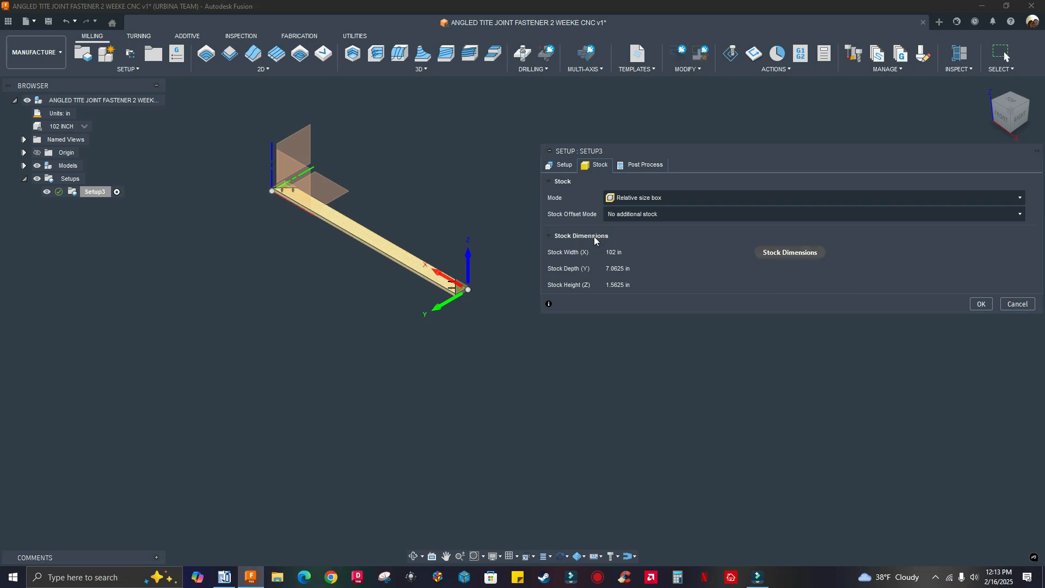
scroll(418, 233, up, 4)
scroll(417, 227, down, 2)
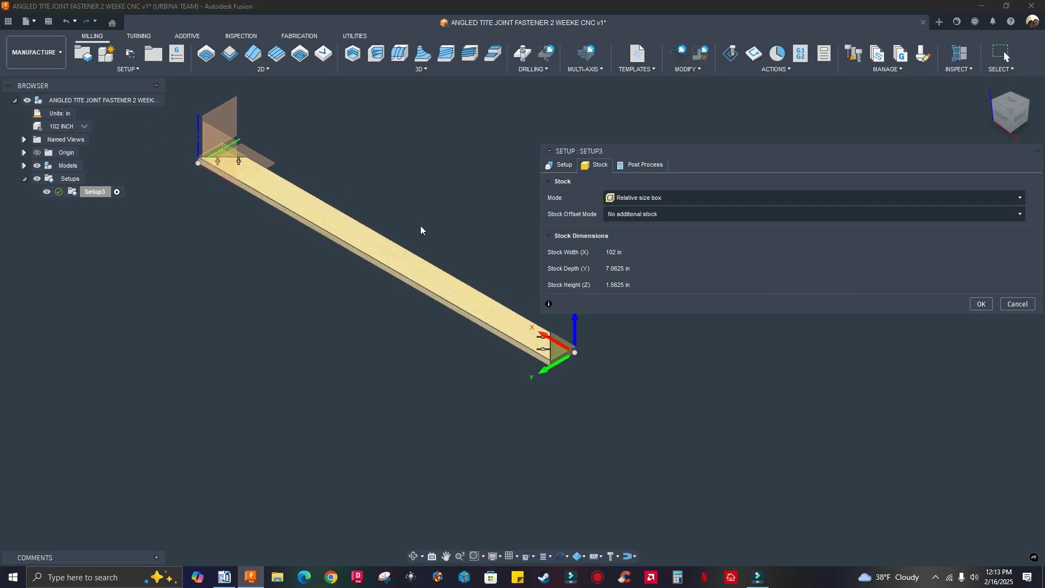
click(639, 165)
click(645, 201)
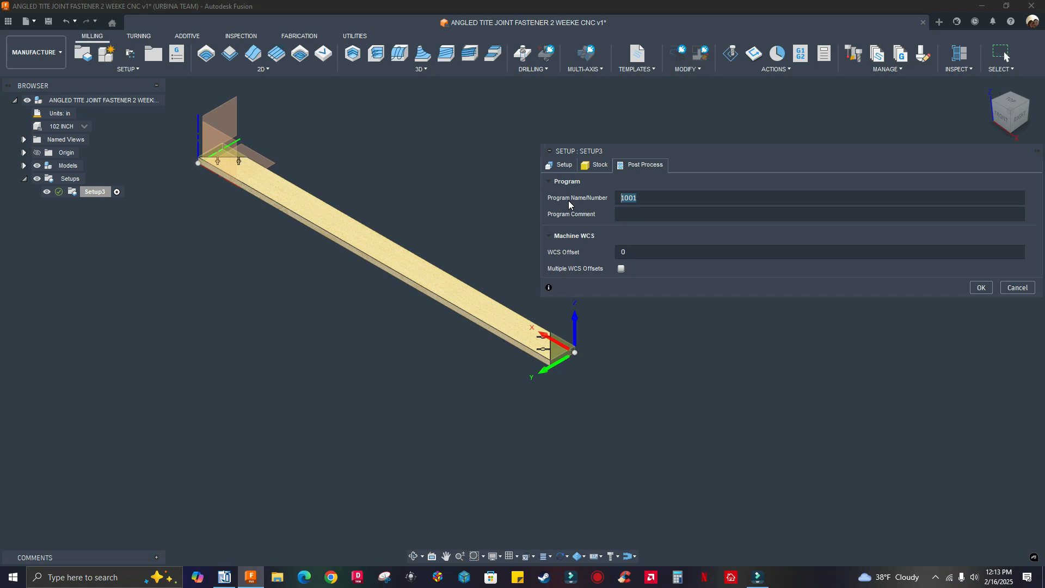
text(102_inch)
click(628, 216)
text(lunge)
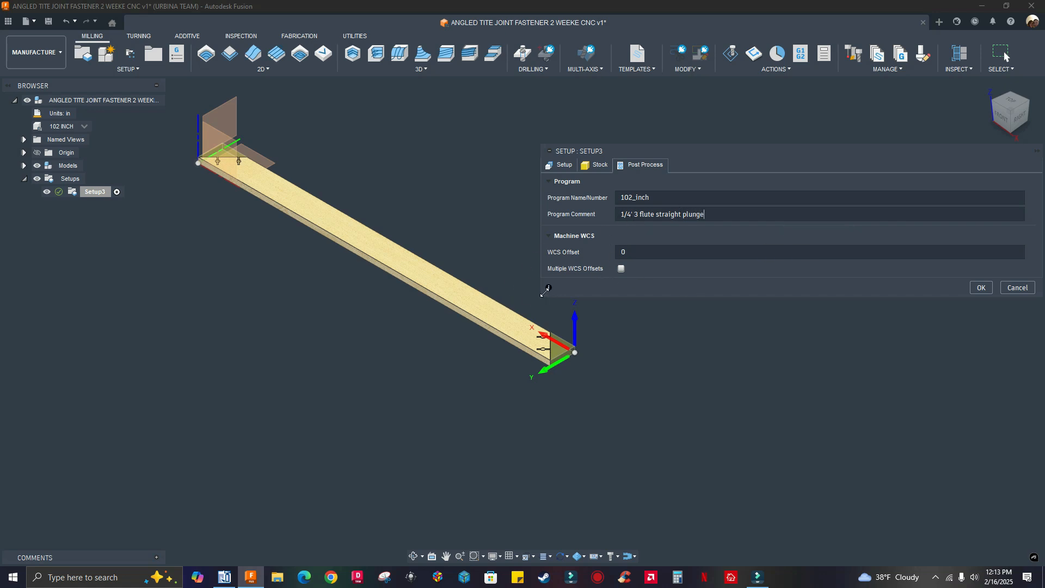
scroll(481, 322, up, 2)
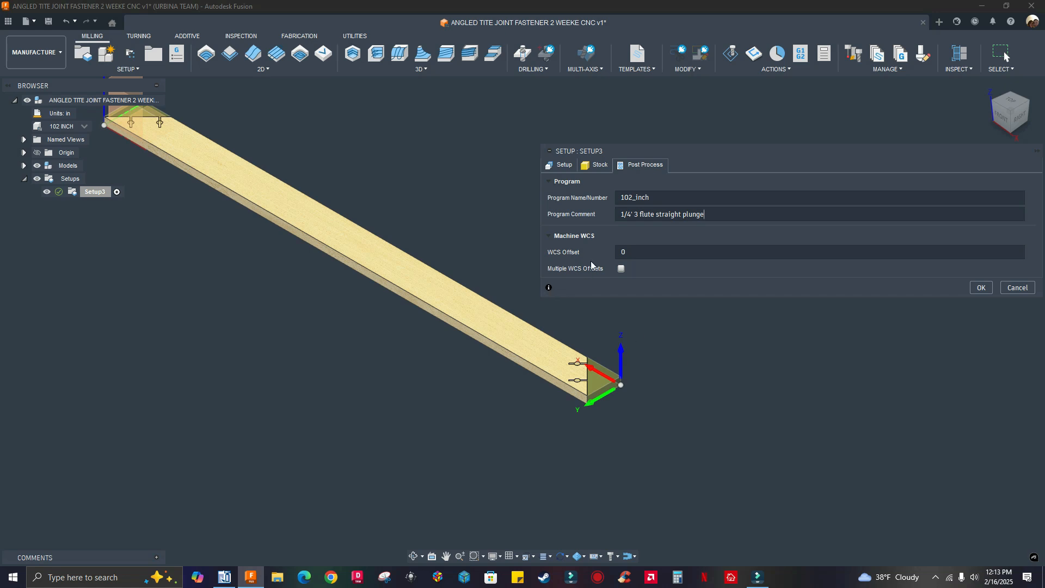
click(981, 287)
scroll(520, 290, down, 3)
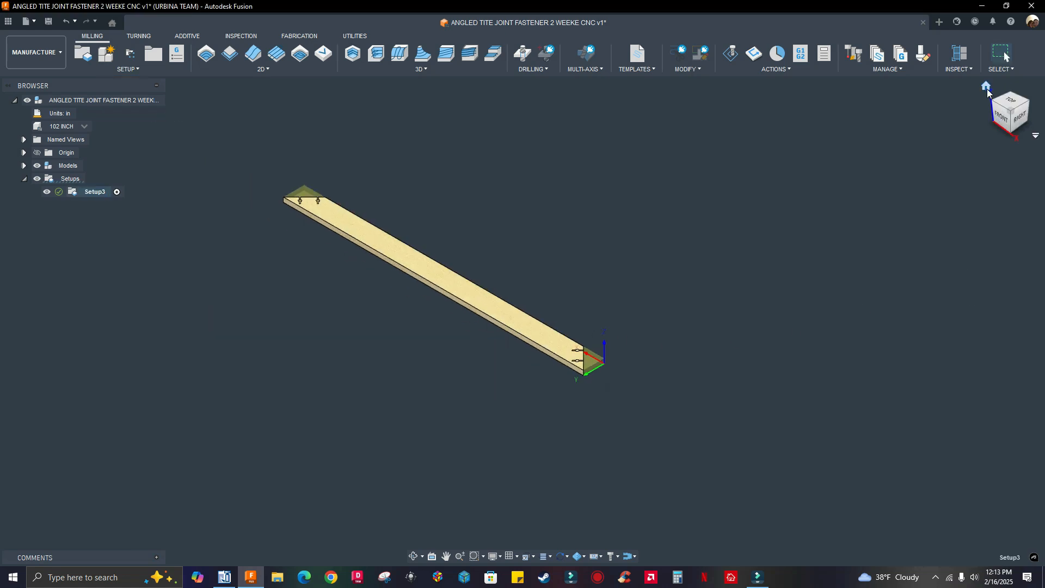
Return to the home view and rename the new setup "frame piece"
click(987, 88)
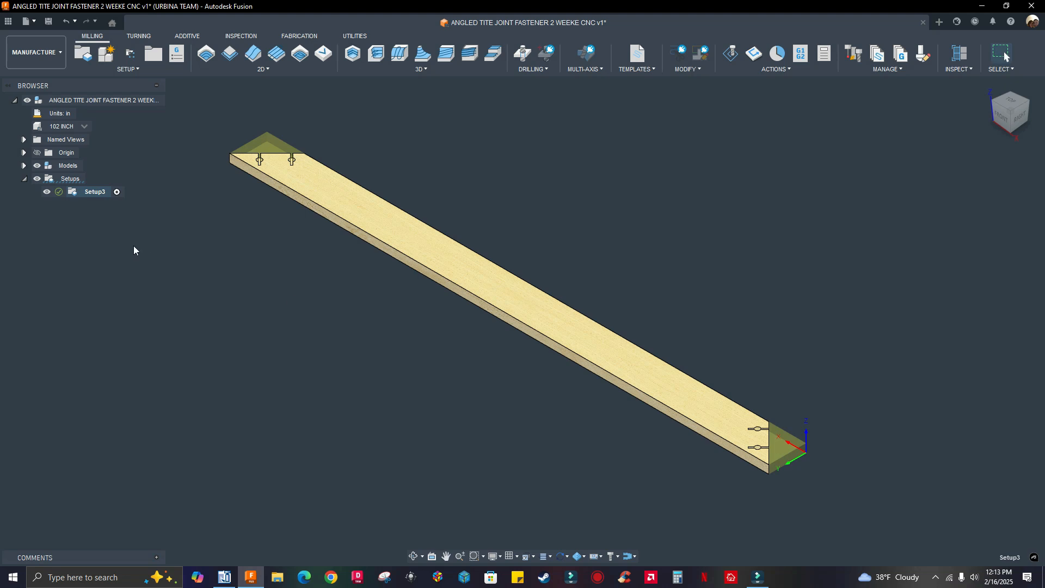
click(86, 194)
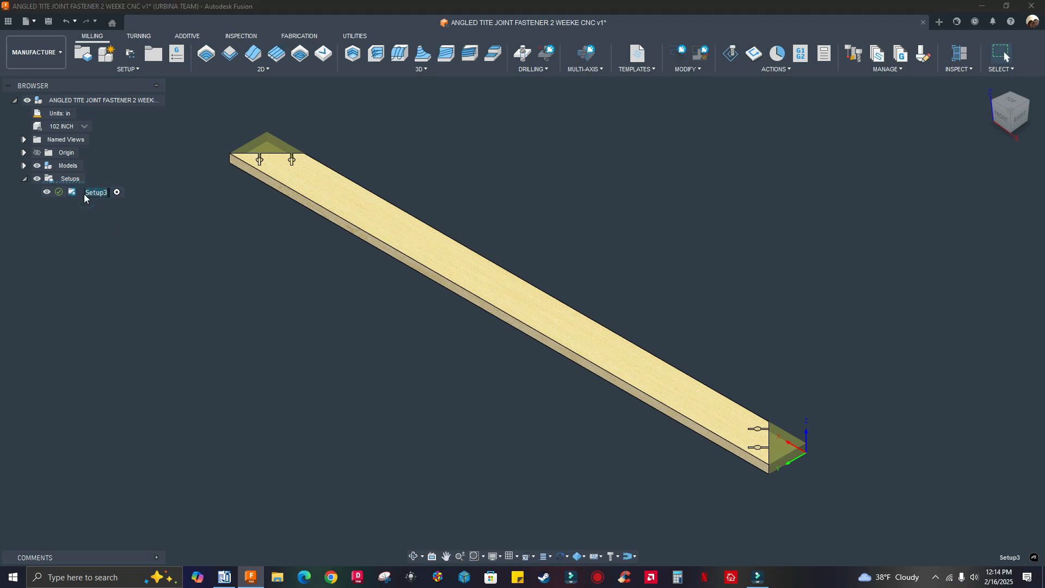
text(frame piece)
key(Return)
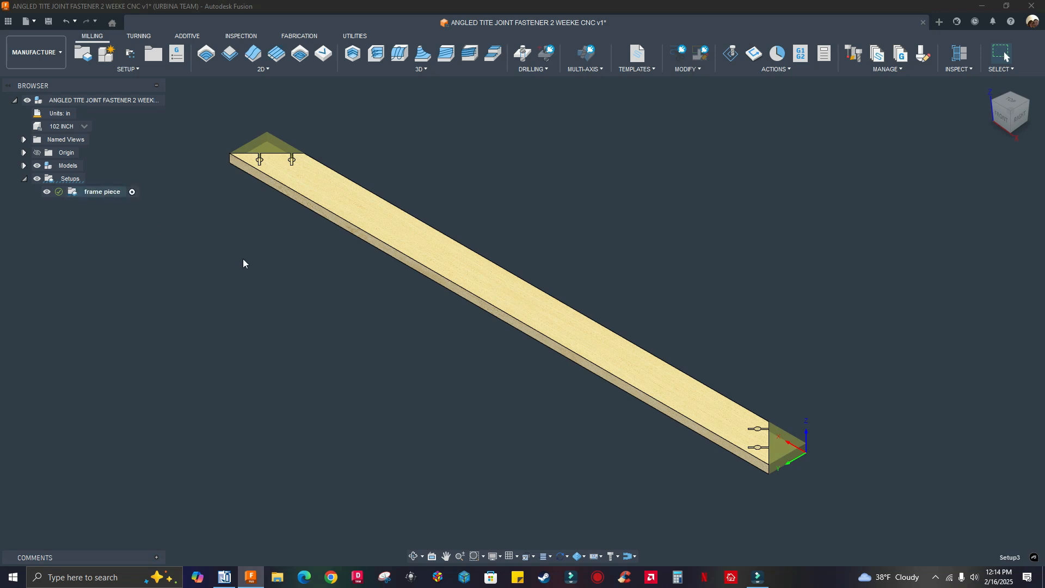
Examine the tite joint fastener grooves at the angled end of the frame piece opposite the origin
scroll(243, 259, down, 2)
middle_drag(547, 325, 598, 282)
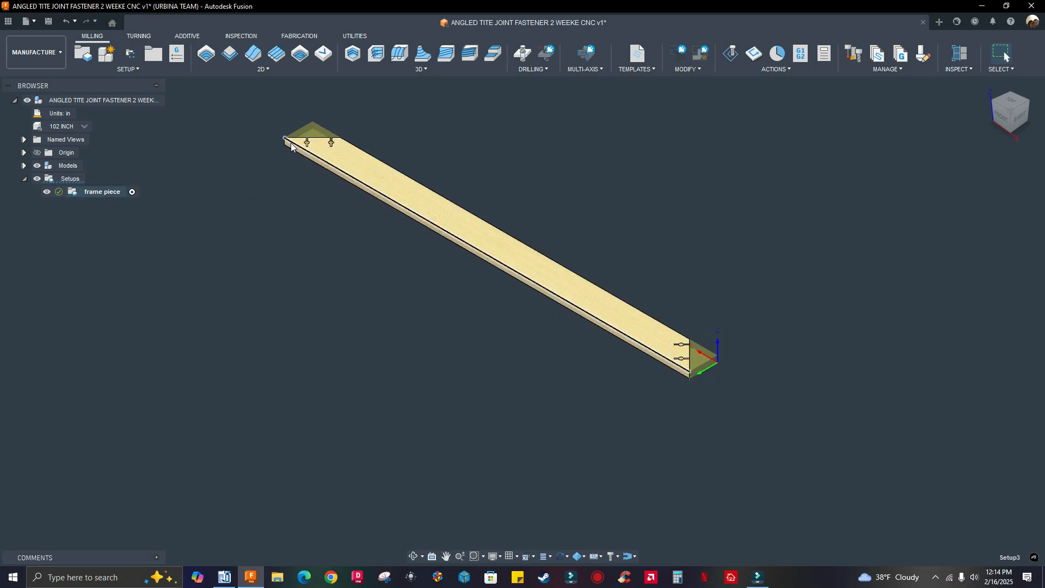
middle_drag(304, 134, 266, 180)
scroll(266, 178, up, 4)
scroll(287, 228, down, 3)
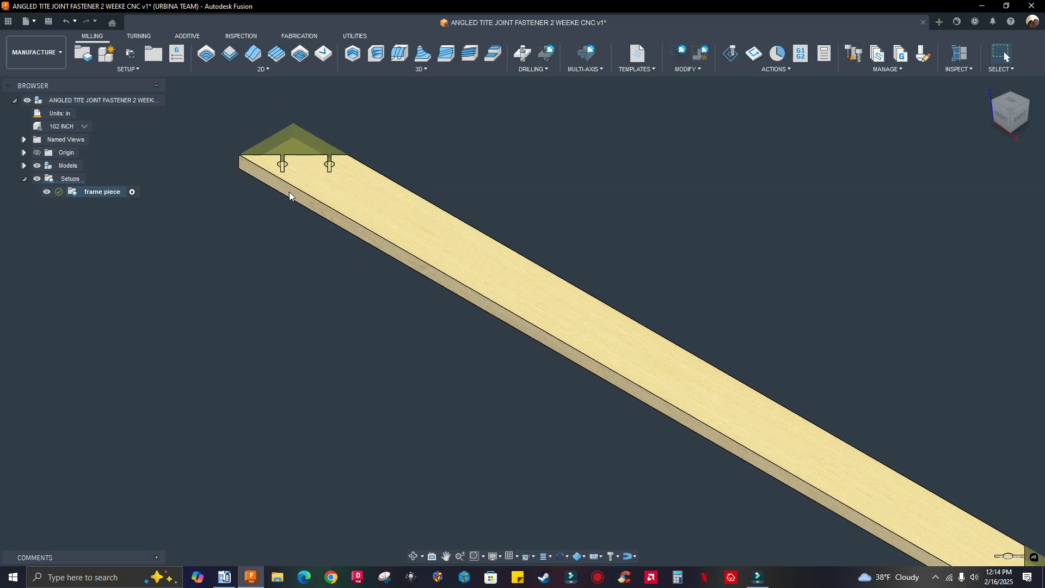
scroll(289, 215, up, 3)
scroll(327, 200, down, 4)
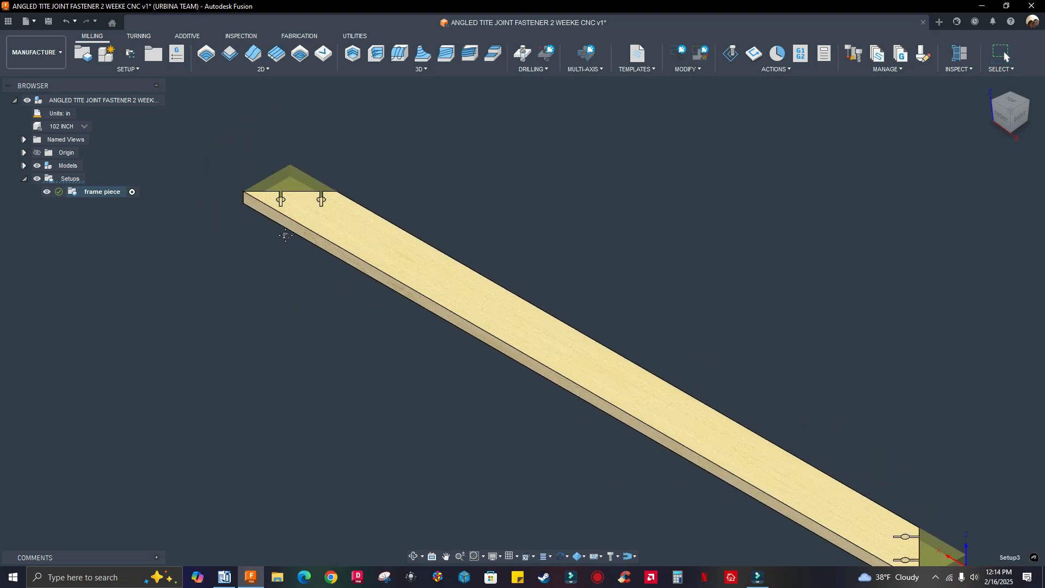
middle_drag(268, 215, 252, 243)
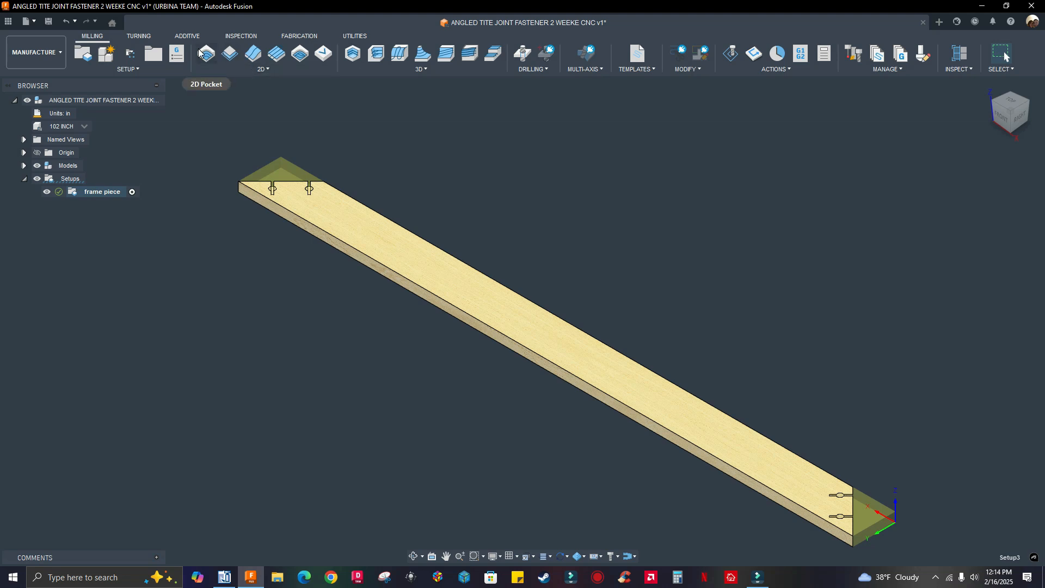
Create a 2D Pocket toolpath using the 1/4-inch 45408-3 straight plunge flat end mill from the Weeke Optimat BHC 350 wood flat endmills library
click(265, 70)
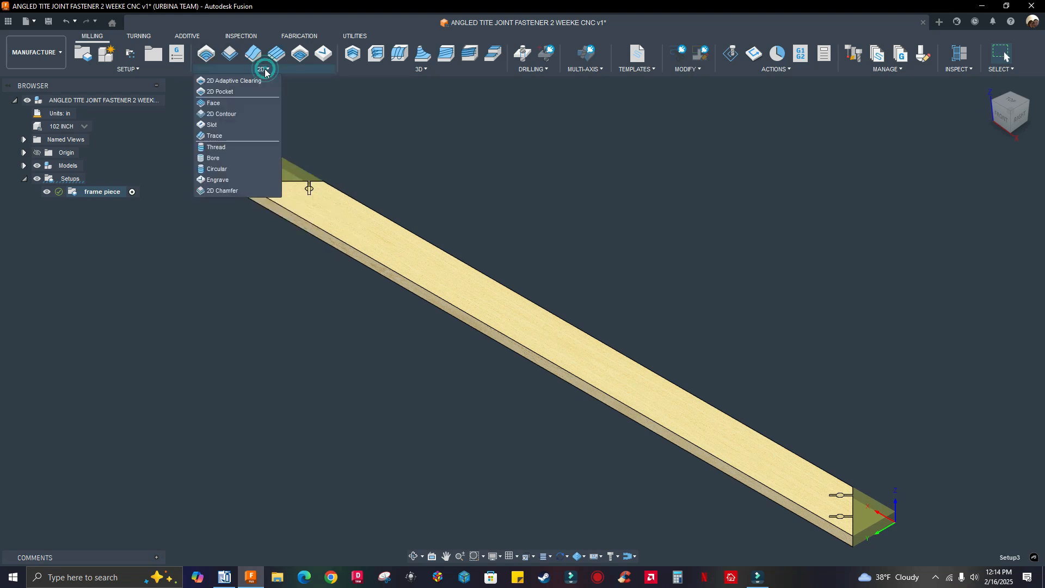
click(229, 92)
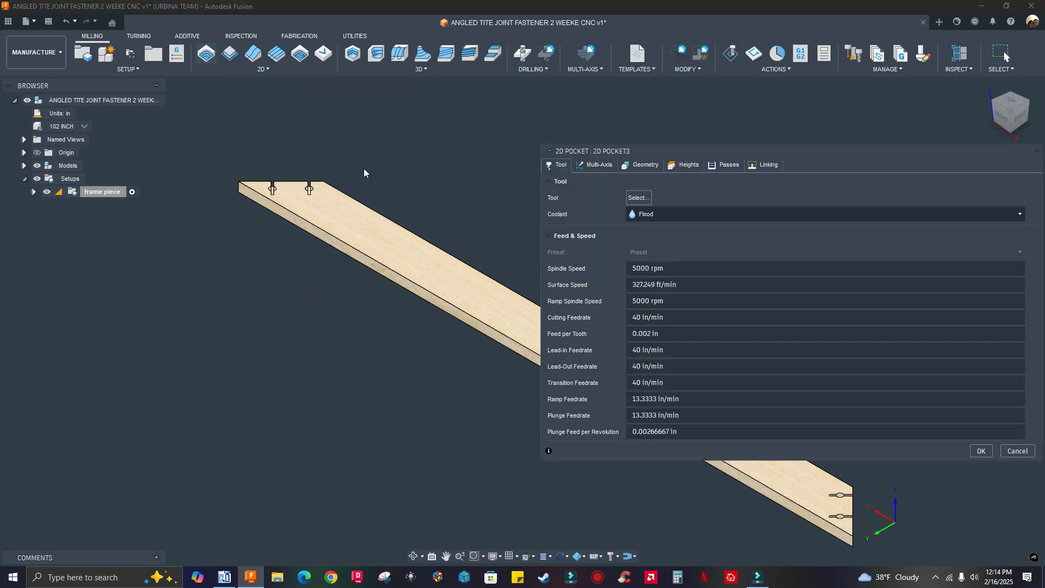
click(33, 191)
click(647, 201)
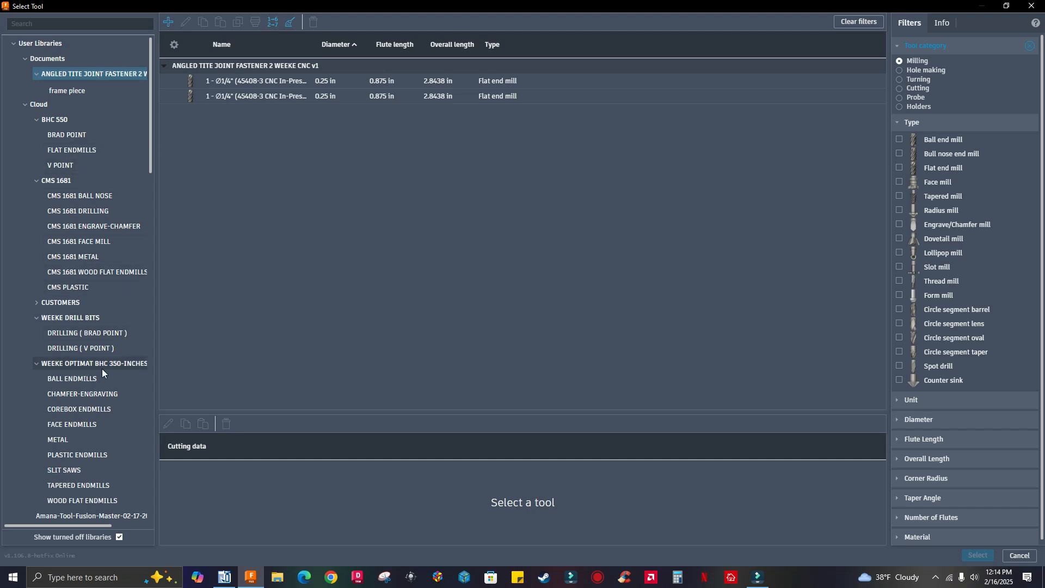
scroll(92, 406, down, 2)
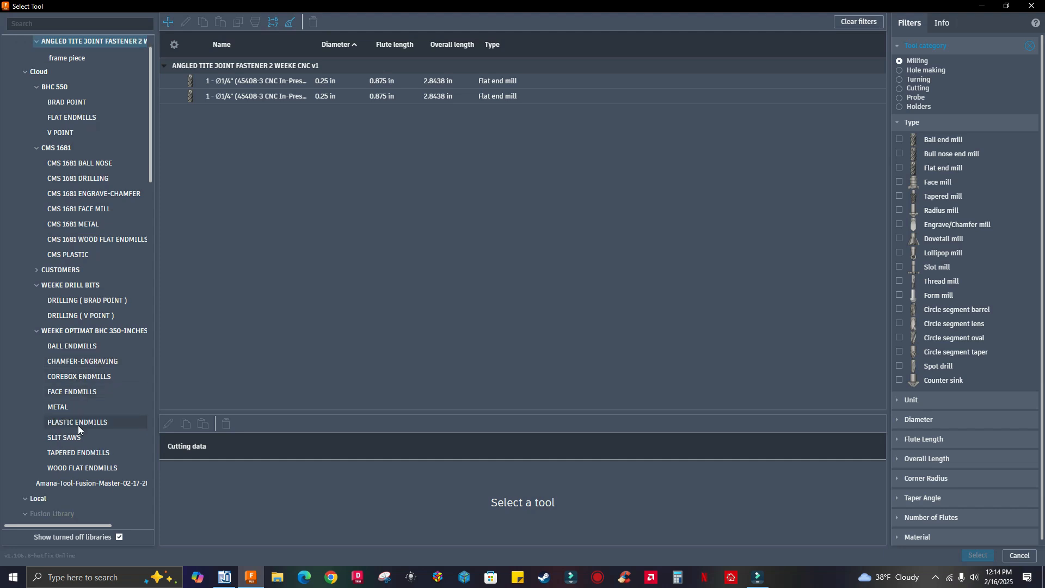
click(74, 467)
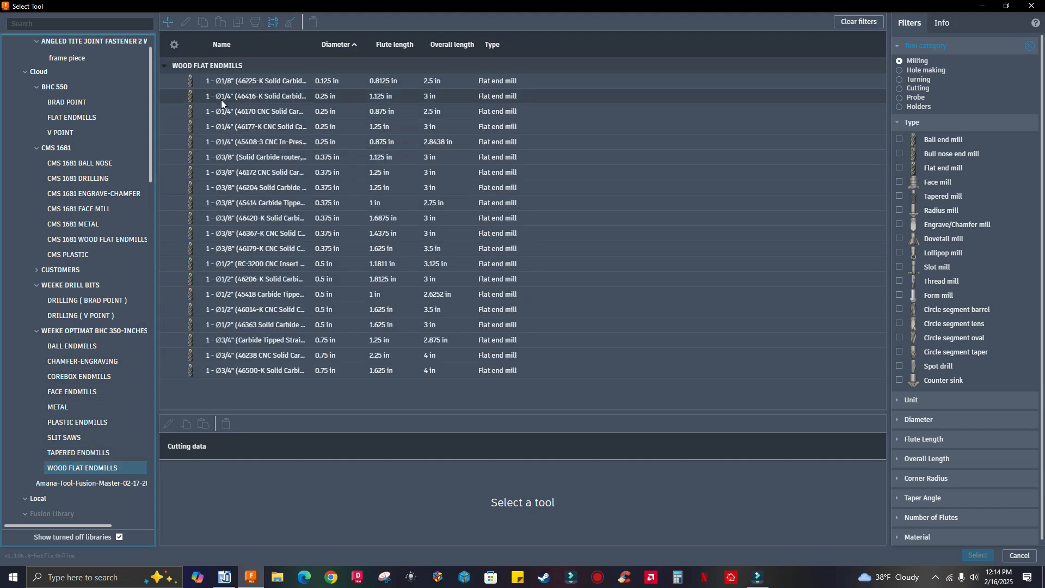
click(232, 143)
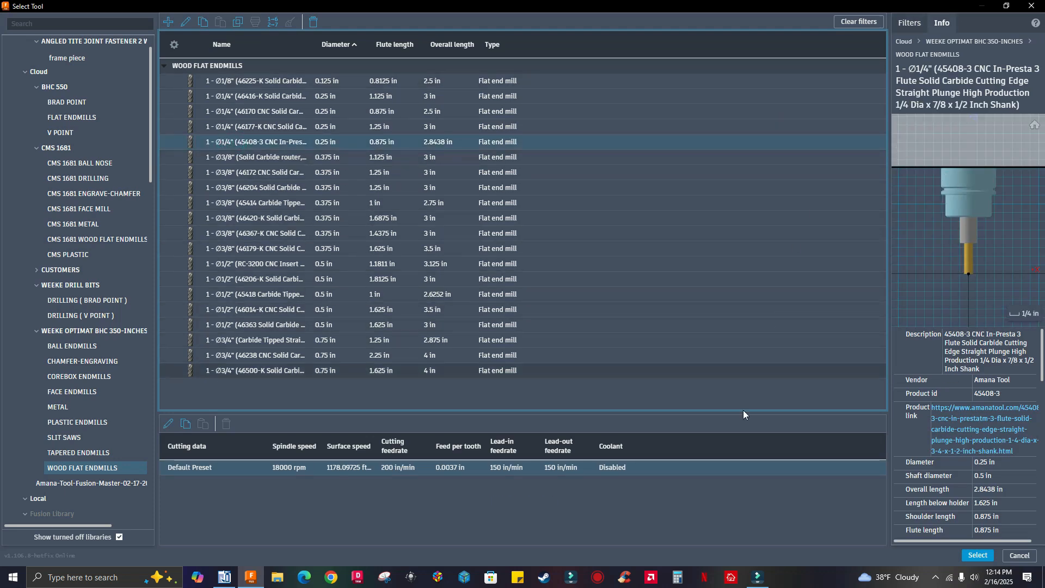
click(977, 556)
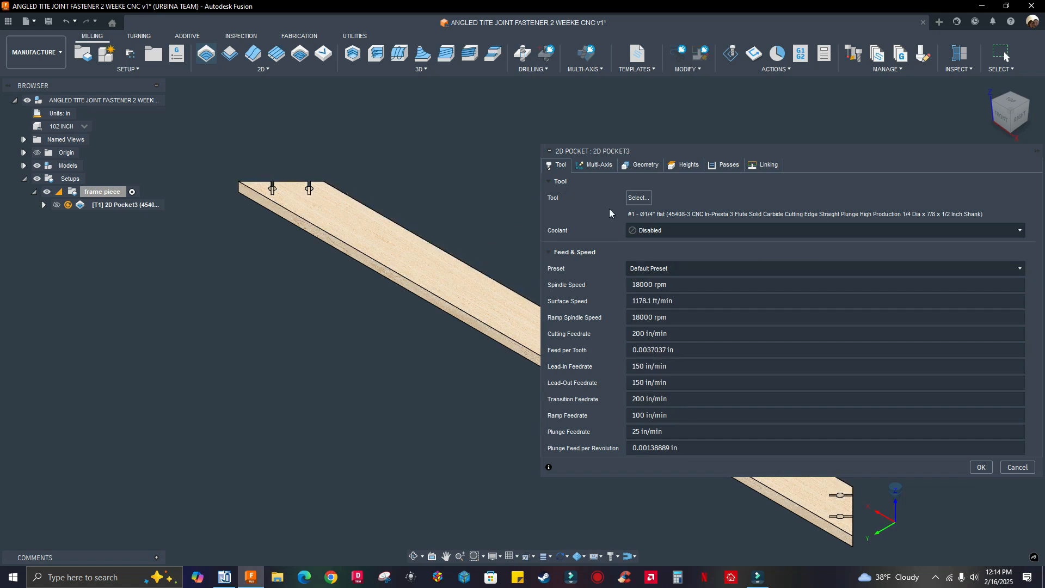
Choose the fastener grooves at both angled ends as pockets by selecting one groove's floor face with same-plane face selection enabled
click(632, 168)
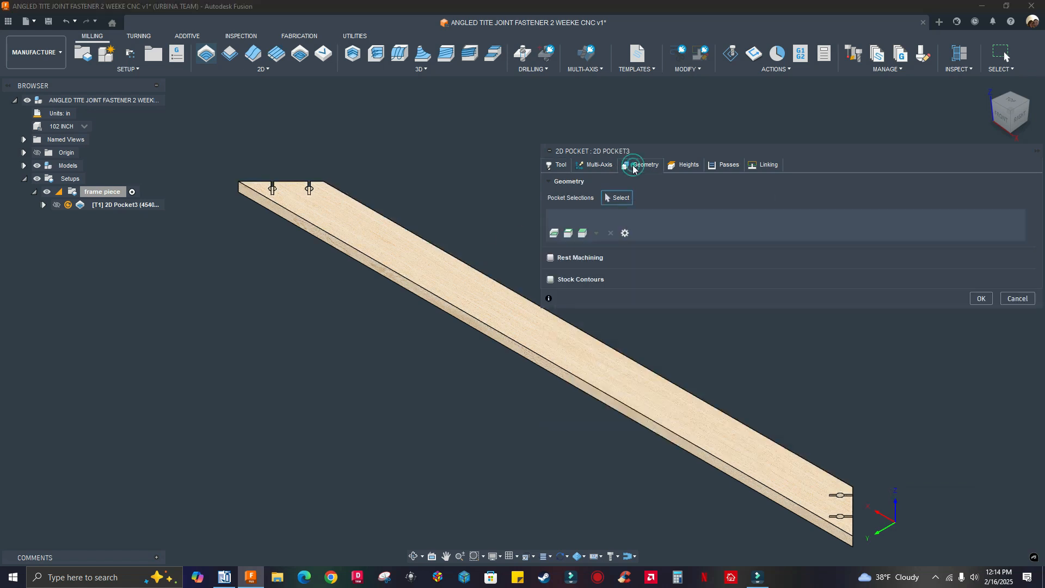
click(555, 233)
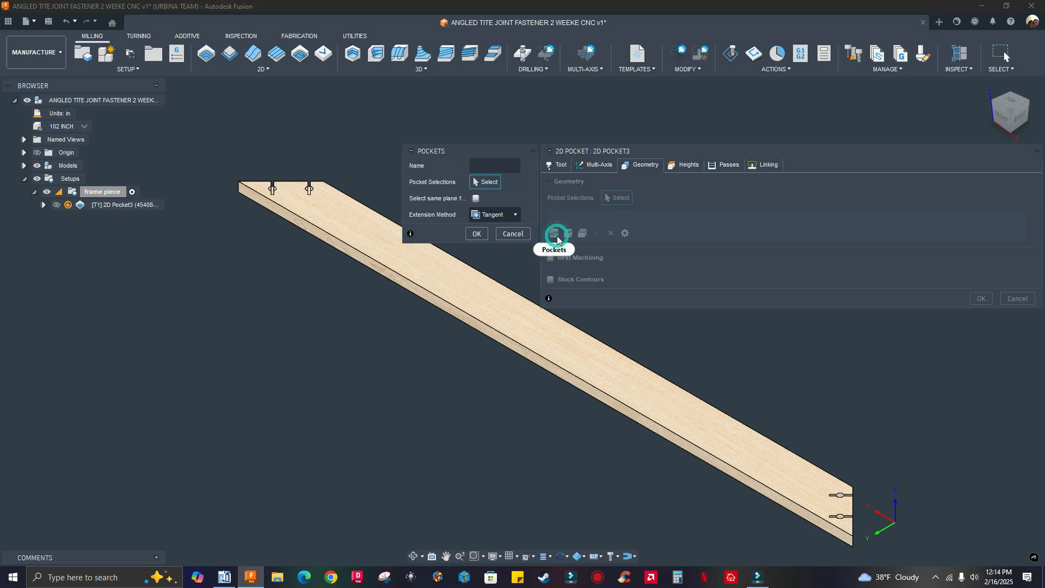
click(476, 200)
scroll(645, 498, up, 5)
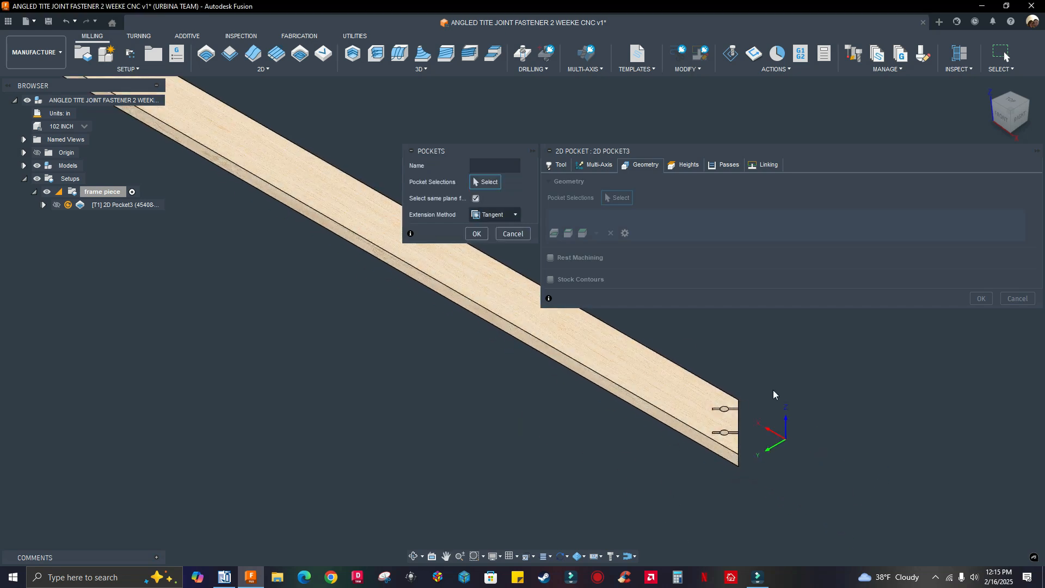
shift+middle_drag(760, 434, 749, 457)
scroll(751, 460, up, 4)
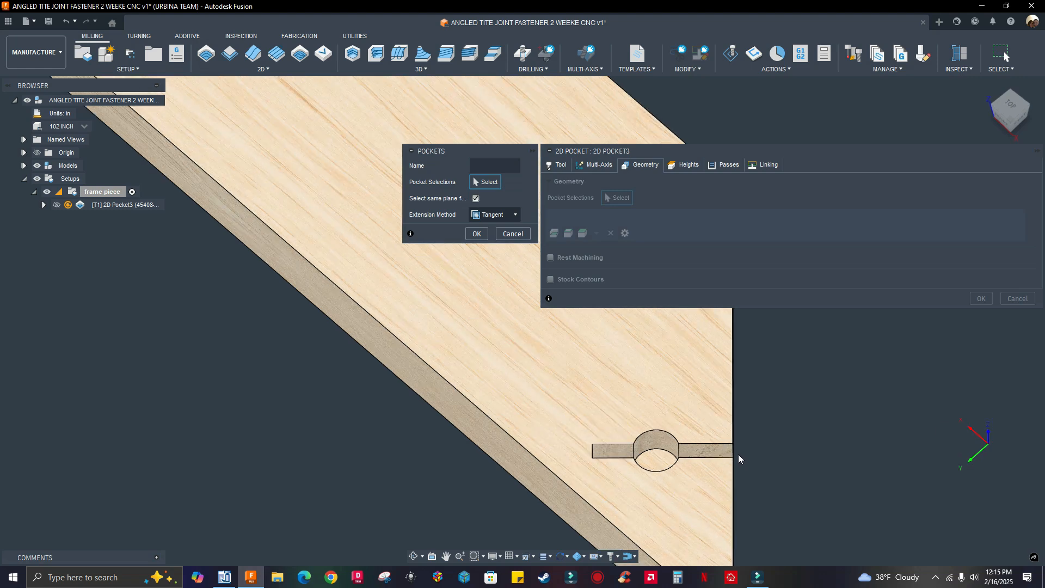
scroll(769, 457, up, 2)
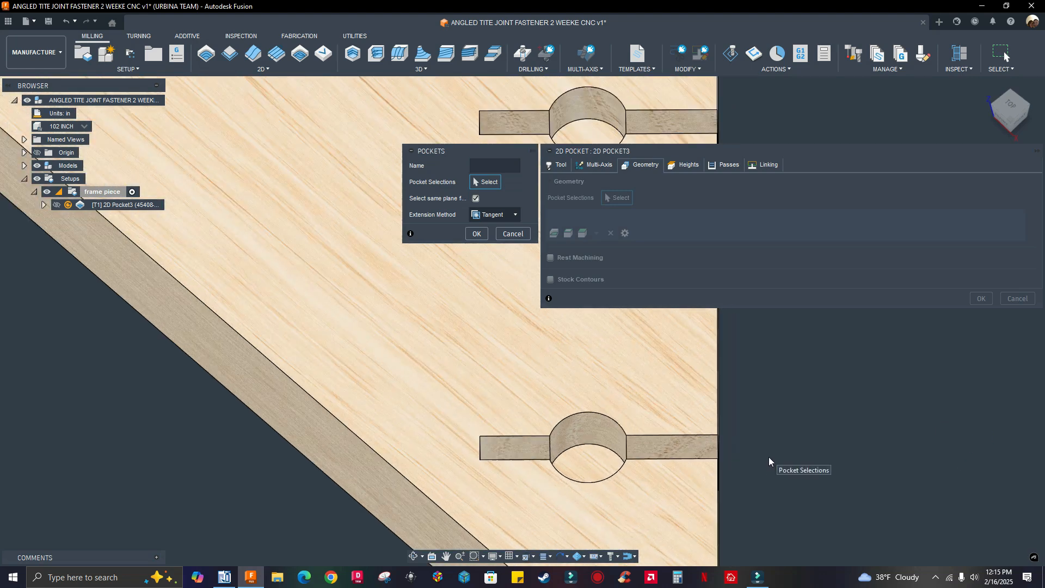
scroll(767, 458, down, 2)
click(643, 465)
scroll(643, 463, down, 6)
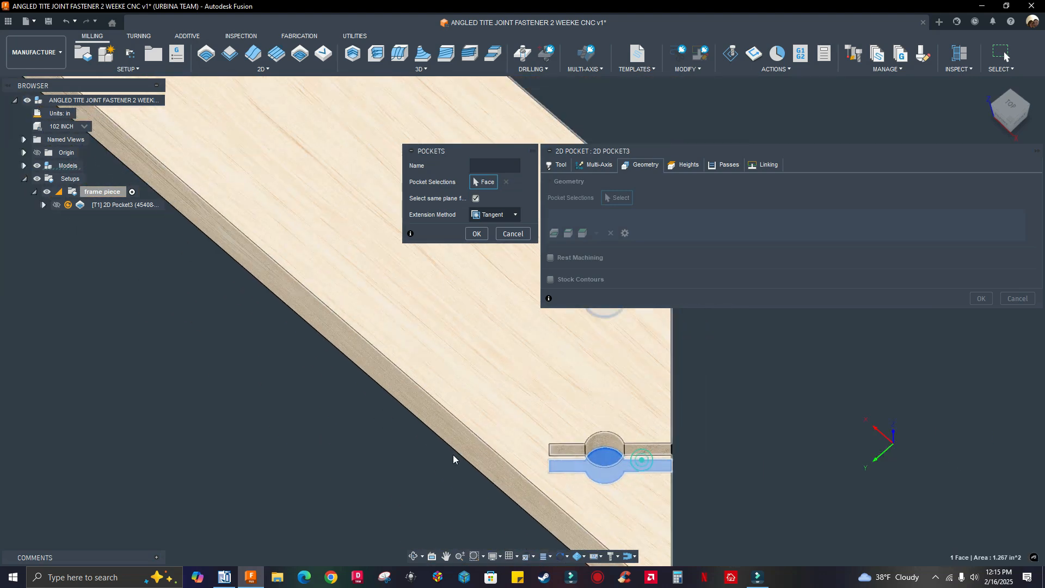
scroll(644, 432, down, 4)
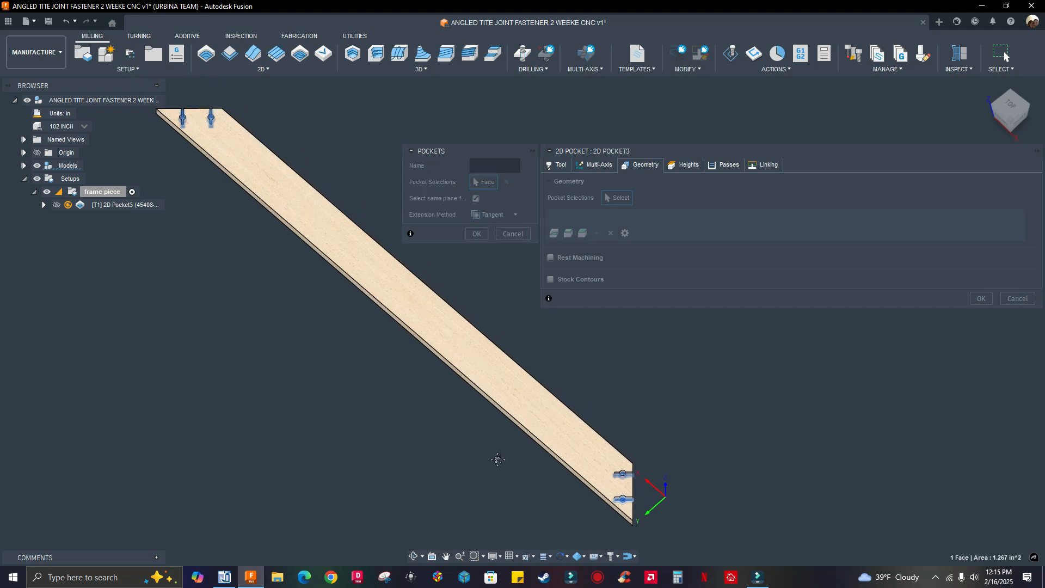
scroll(282, 231, up, 2)
scroll(325, 328, down, 2)
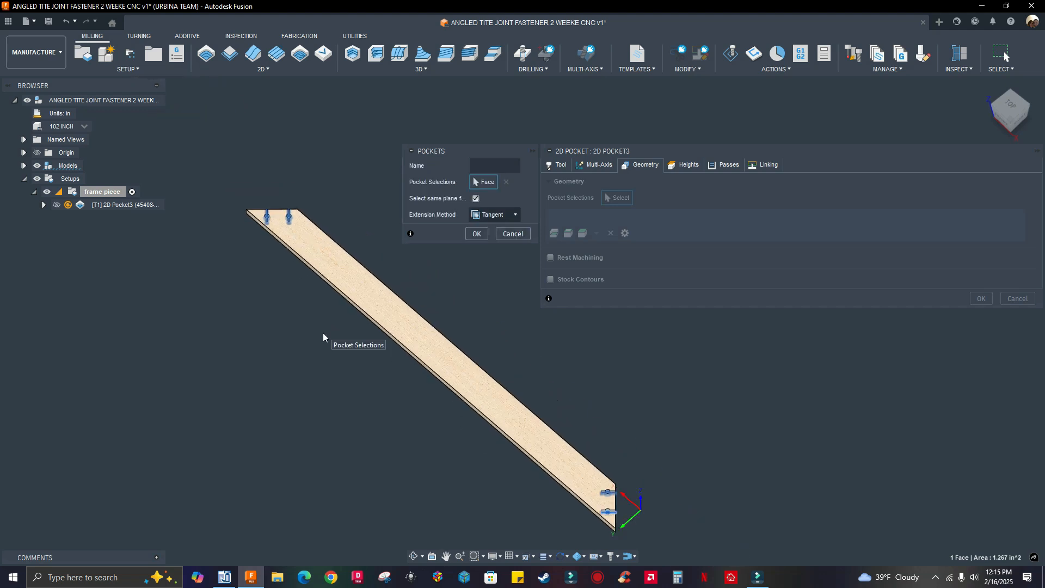
middle_drag(314, 320, 300, 248)
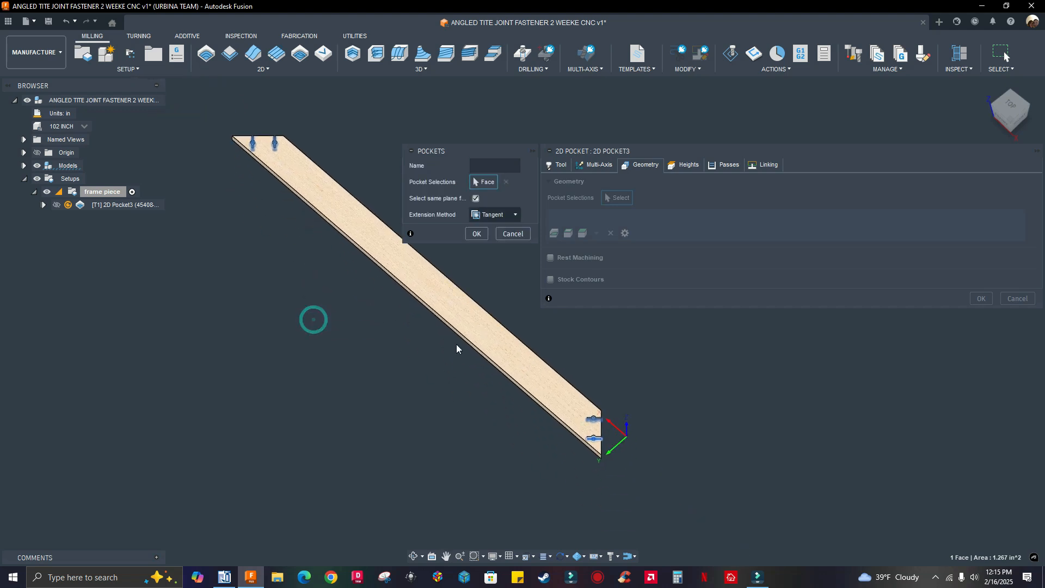
click(477, 234)
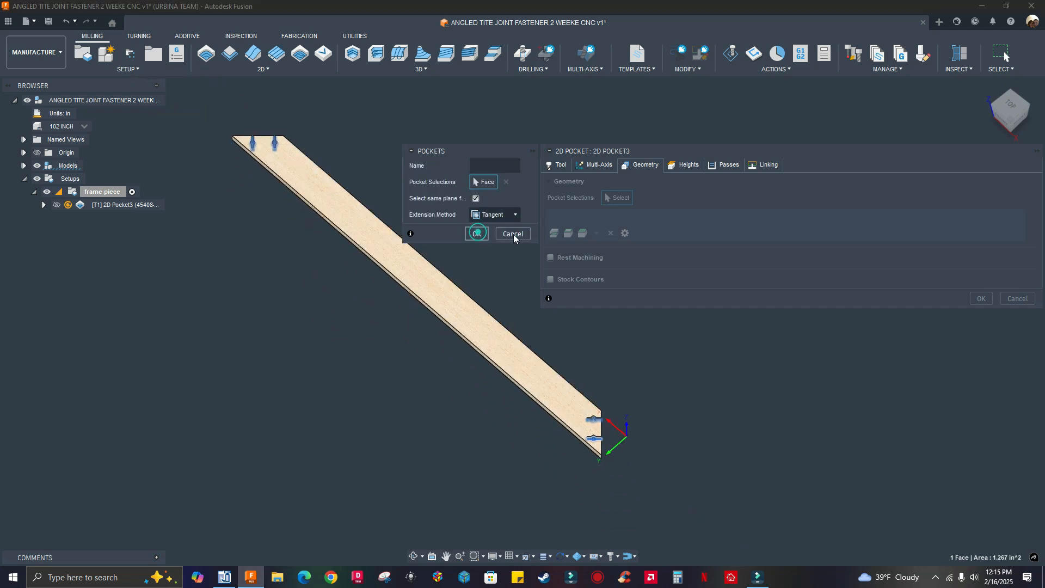
Keep the pocket's default heights and set its pass tolerance to 0.2mm
click(684, 166)
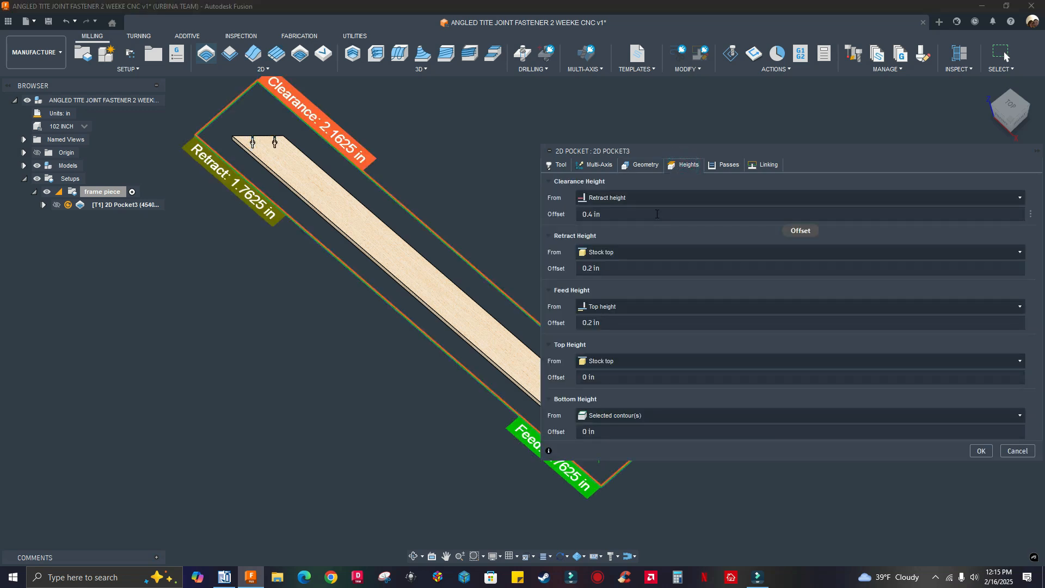
click(724, 164)
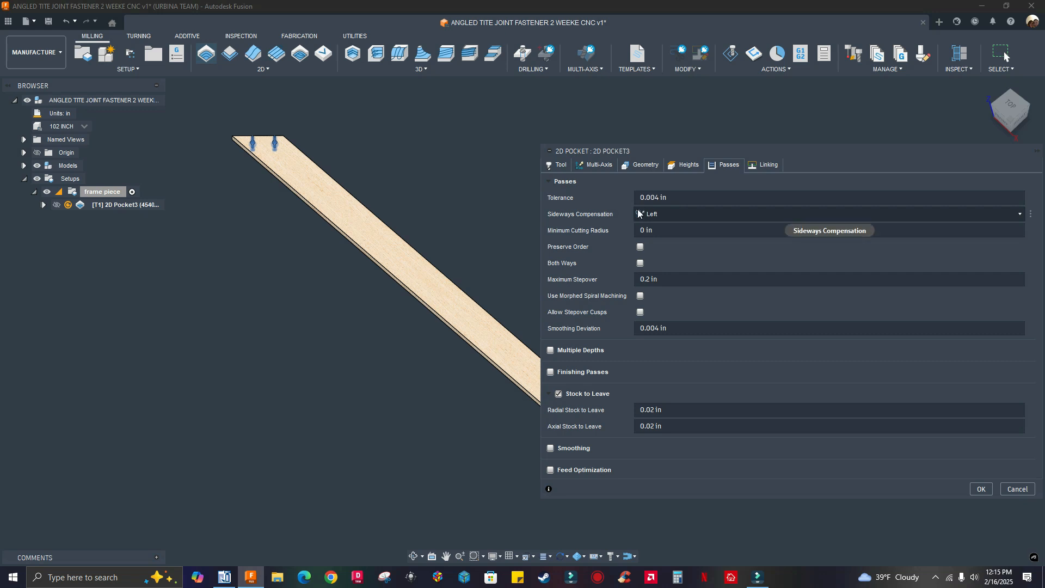
click(685, 198)
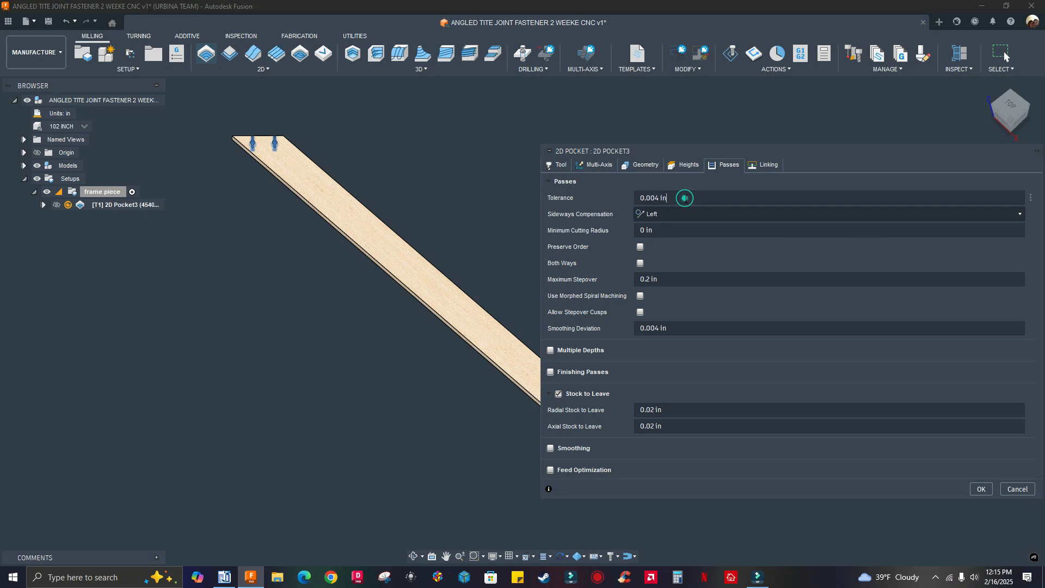
drag(685, 198, 524, 200)
text(0.2mm)
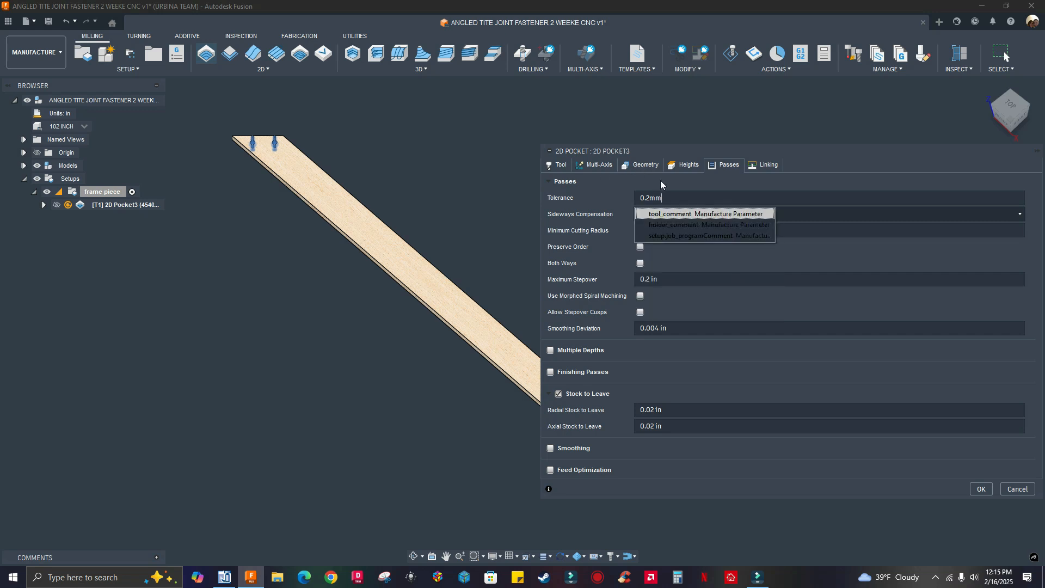
click(661, 181)
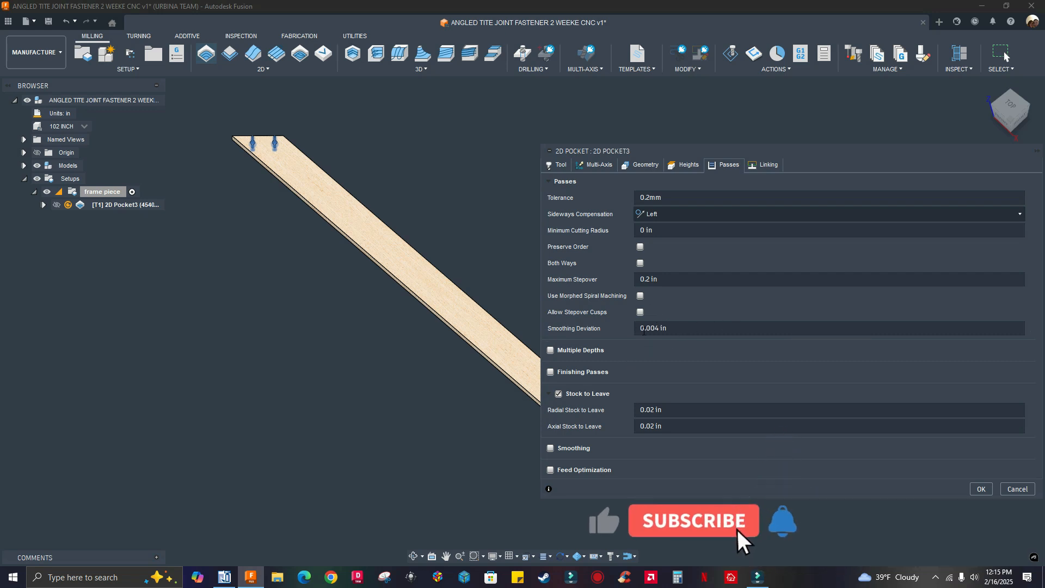
Set the pocket's smoothing deviation to 0 and turn off stock to leave
drag(677, 329, 595, 330)
text(0)
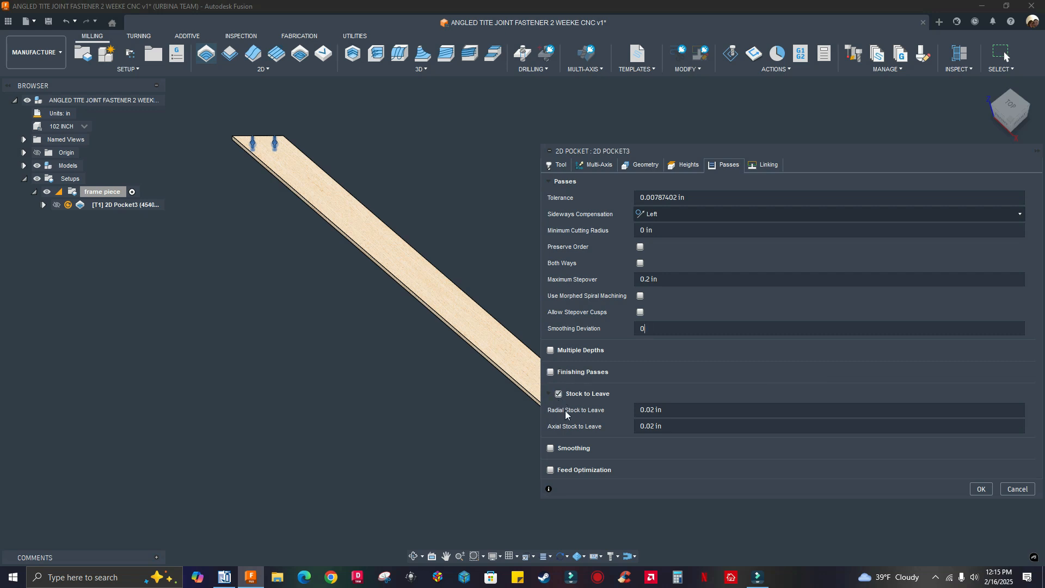
click(559, 393)
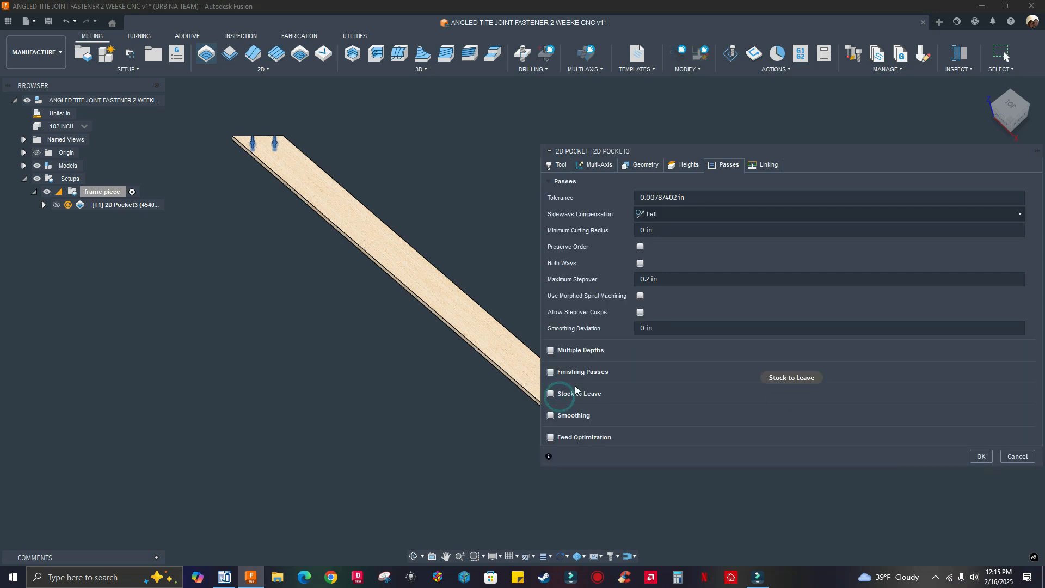
Enable multiple depths for the pocket with a maximum roughing stepdown of 0.2 and a finishing stepdown of 0.2
click(551, 350)
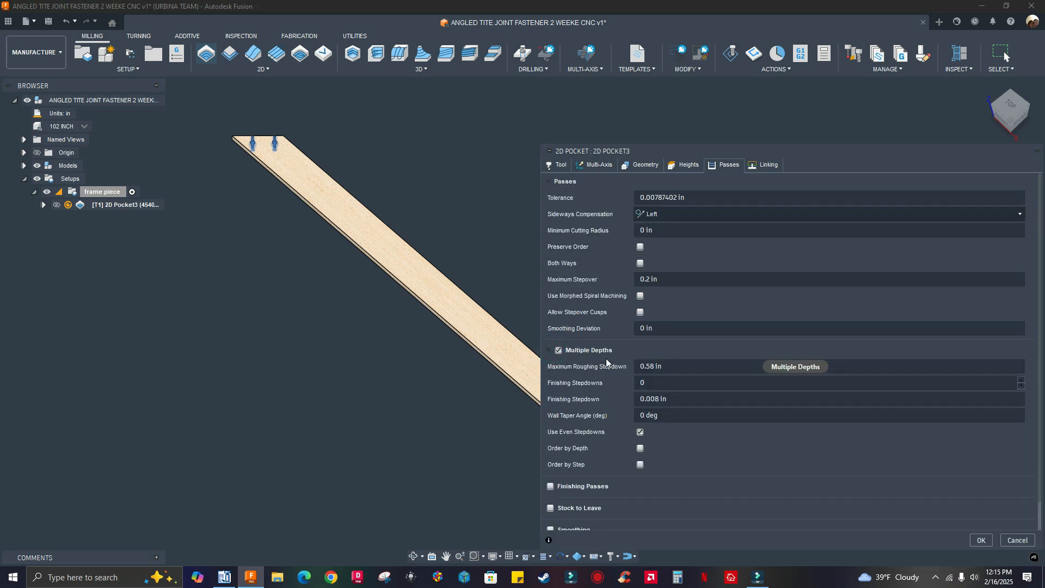
click(685, 367)
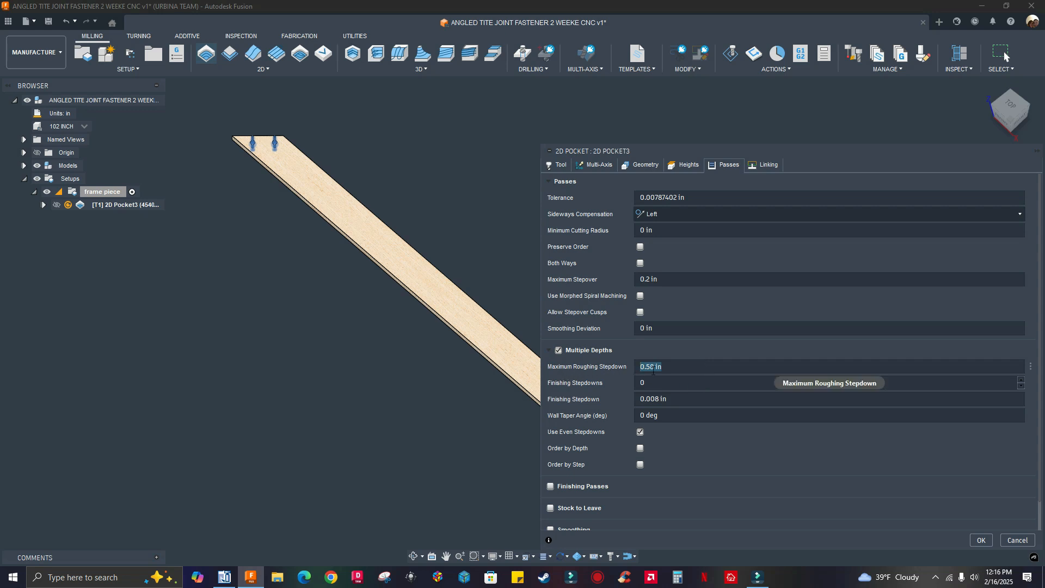
text(0.2)
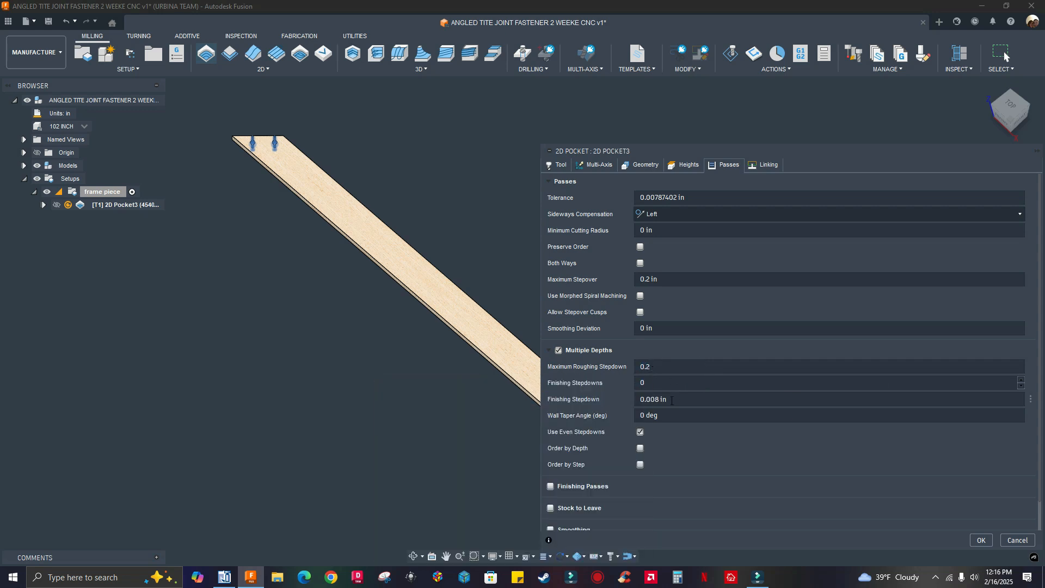
click(672, 400)
text(0.2)
Disable the pocket's lead-in and lead-out, set its ramp type to Plunge, and generate the toolpath
click(756, 169)
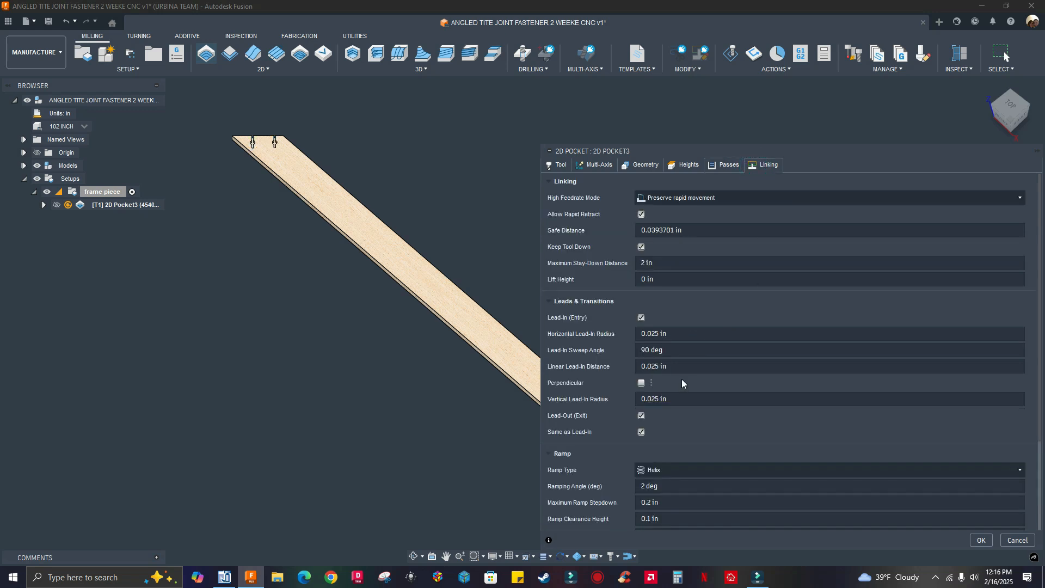
click(641, 318)
click(641, 333)
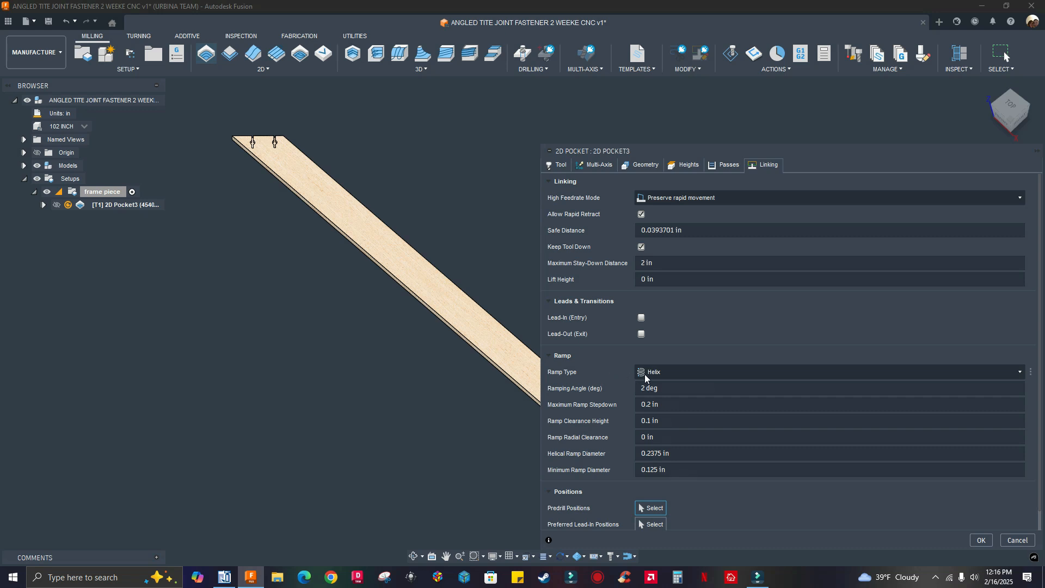
click(645, 374)
click(666, 430)
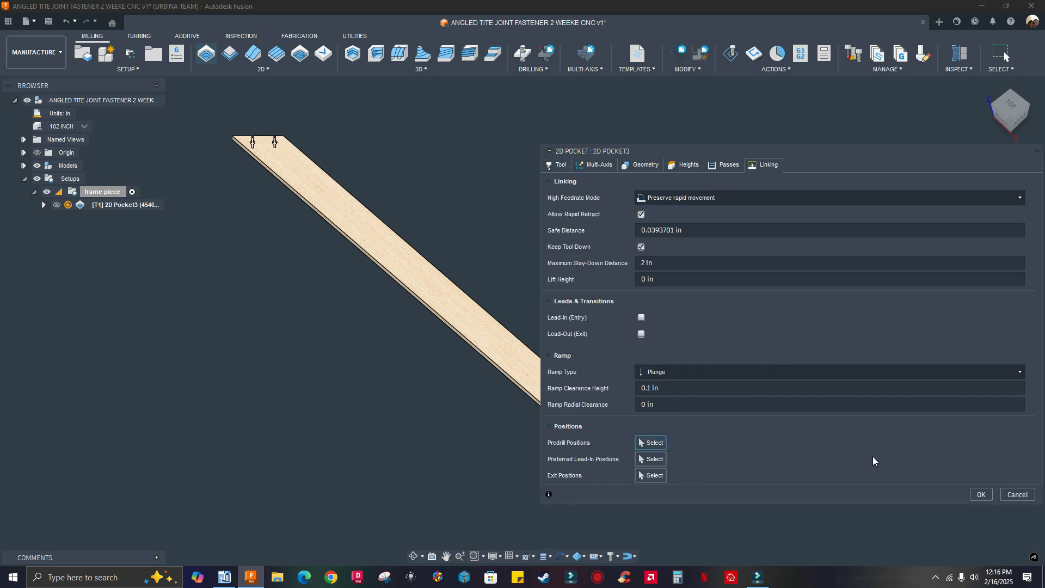
click(982, 495)
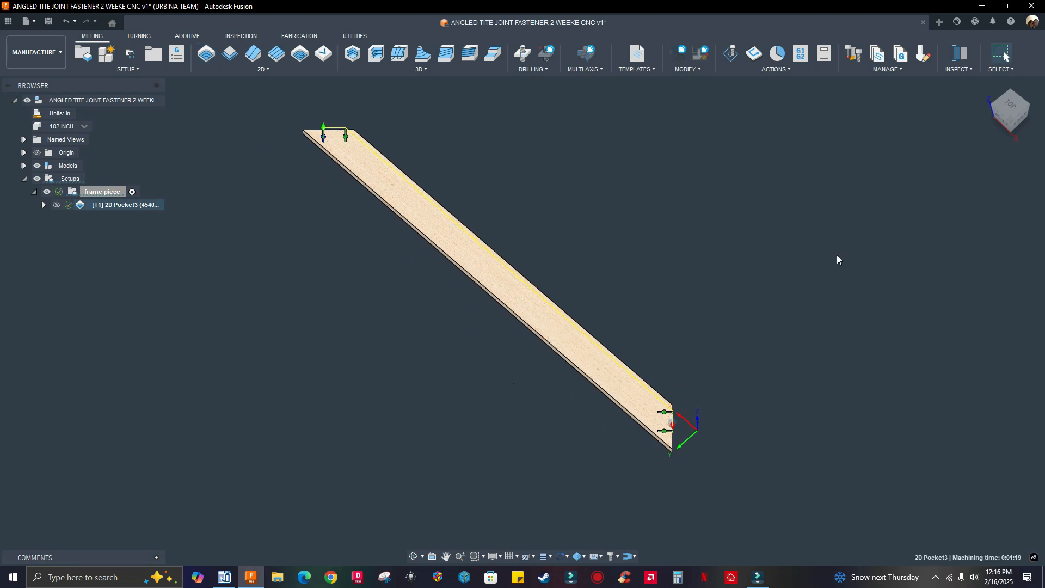
Examine the generated pocket toolpath across the frame piece and the details of the 113 INCH configuration
click(988, 86)
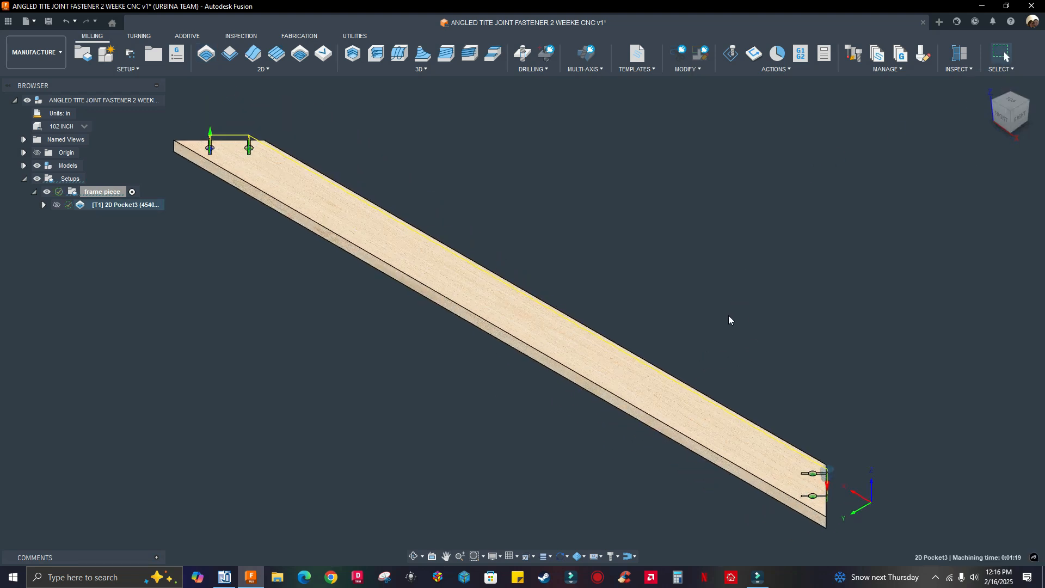
scroll(728, 315, down, 4)
scroll(701, 330, up, 1)
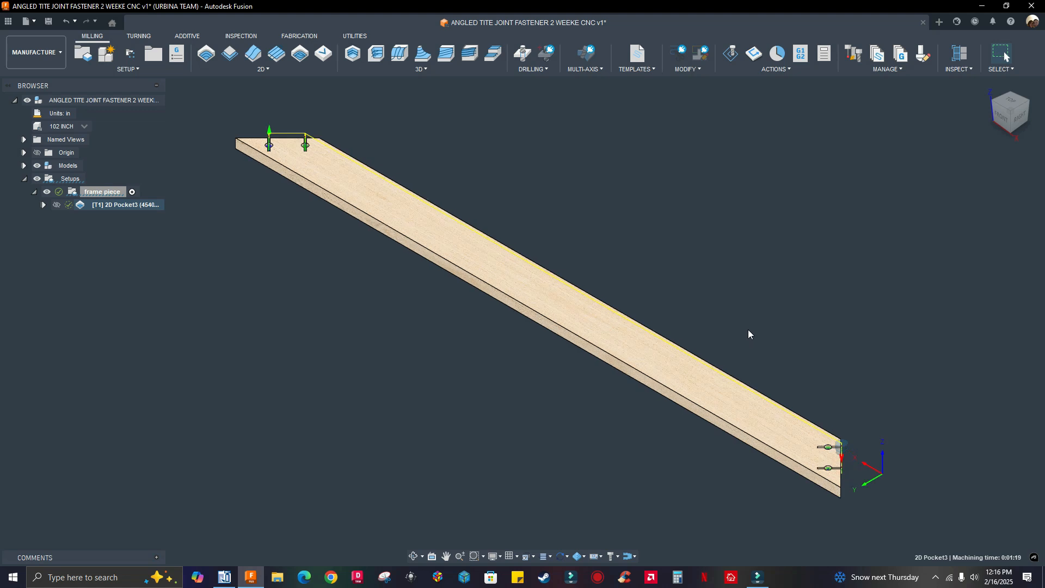
scroll(748, 329, down, 3)
scroll(610, 365, up, 3)
scroll(522, 385, down, 3)
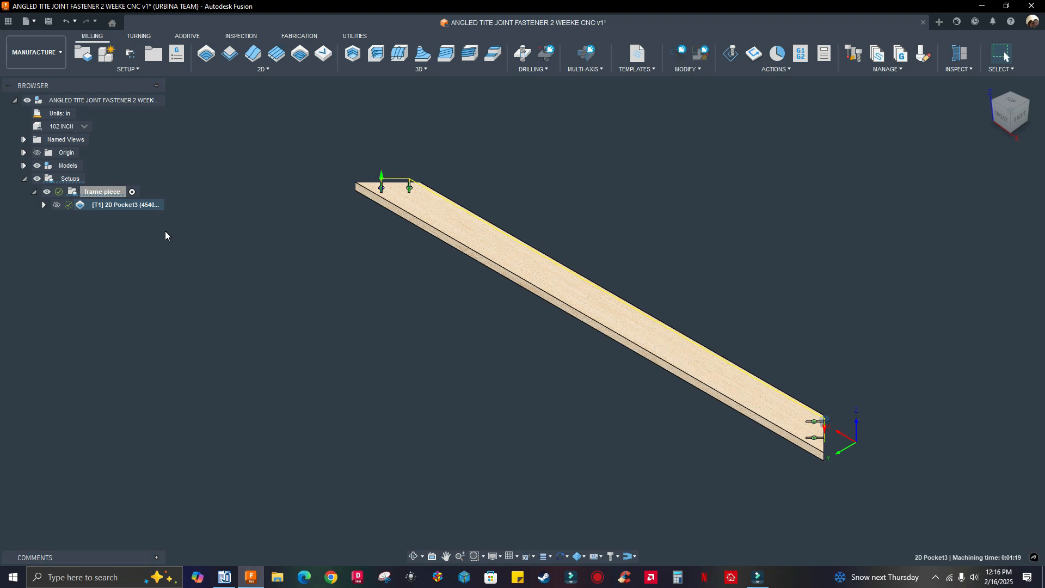
click(90, 129)
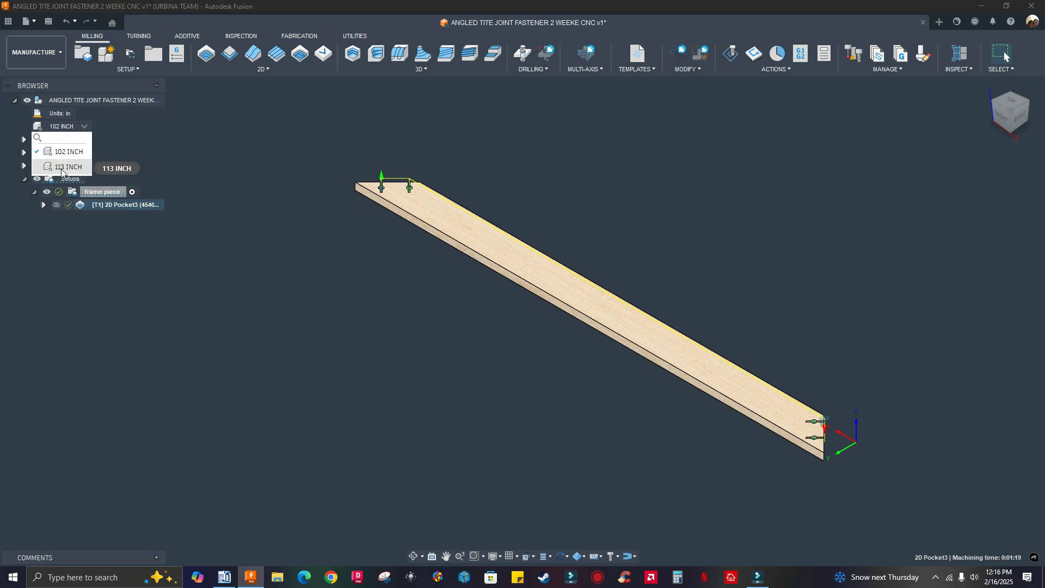
mouse_move(61, 172)
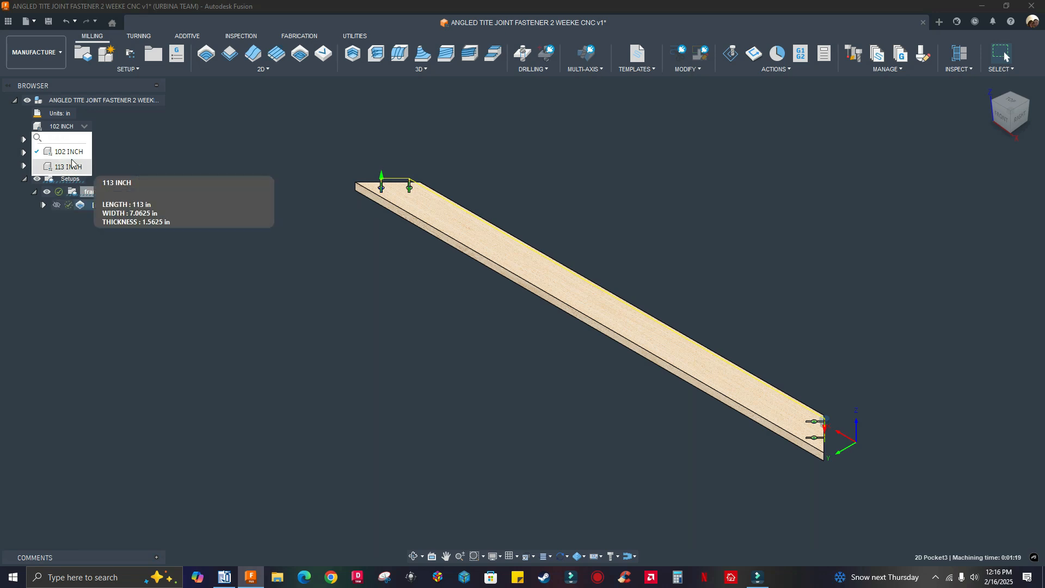
click(185, 178)
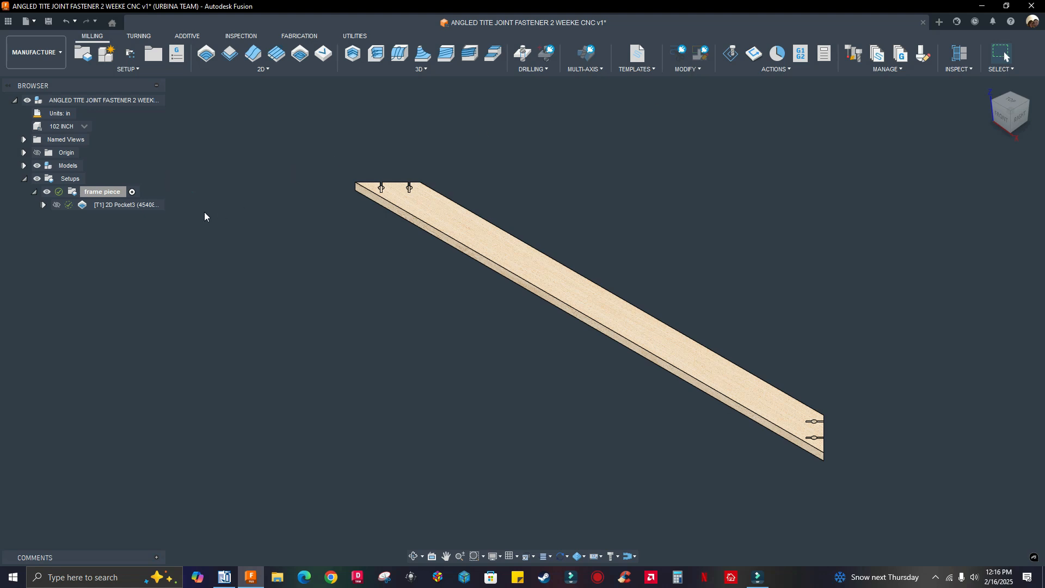
Post process the frame piece setup as 102_inch with the woodWOP (inch) post into the TUTORIALS output folder
right_click(101, 193)
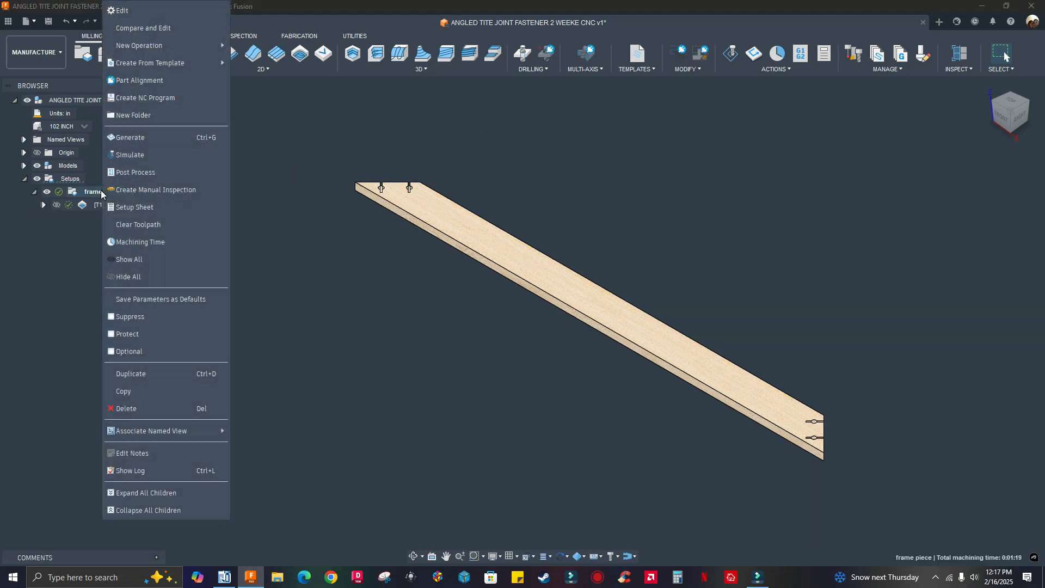
click(136, 172)
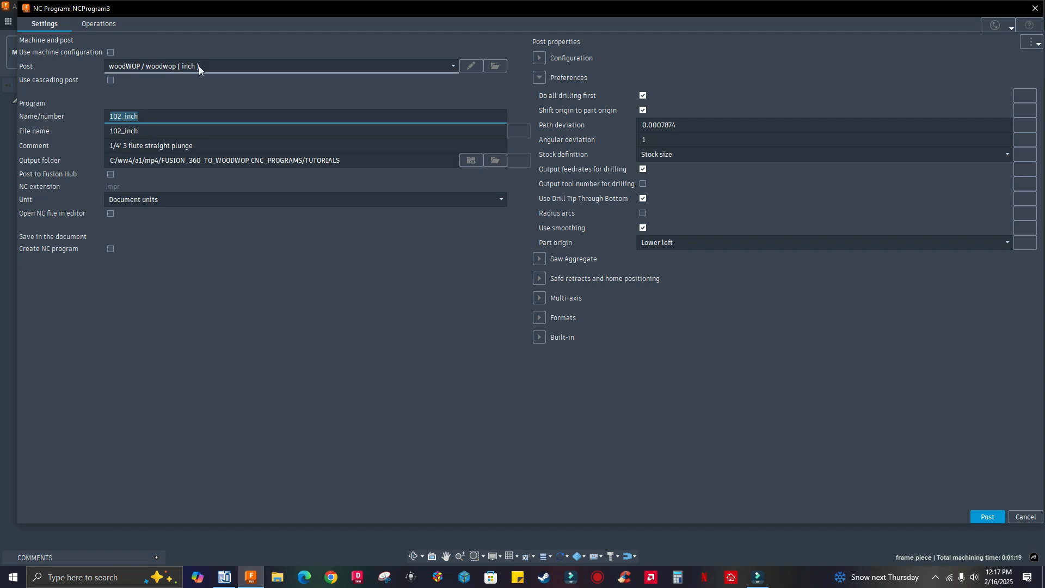
click(988, 518)
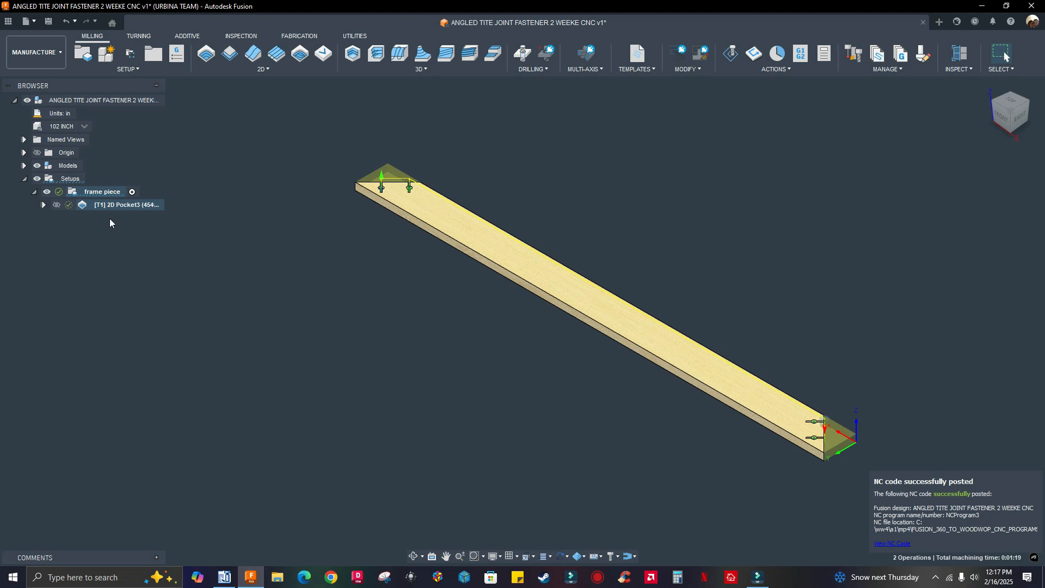
Switch the model to the 113 INCH configuration and regenerate the toolpath of the frame piece setup
click(84, 128)
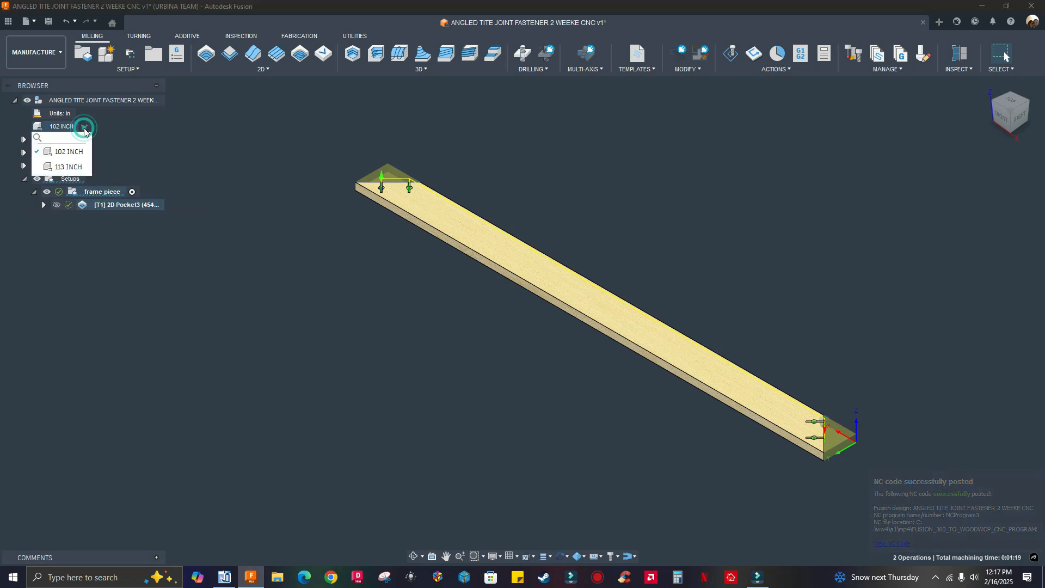
click(68, 167)
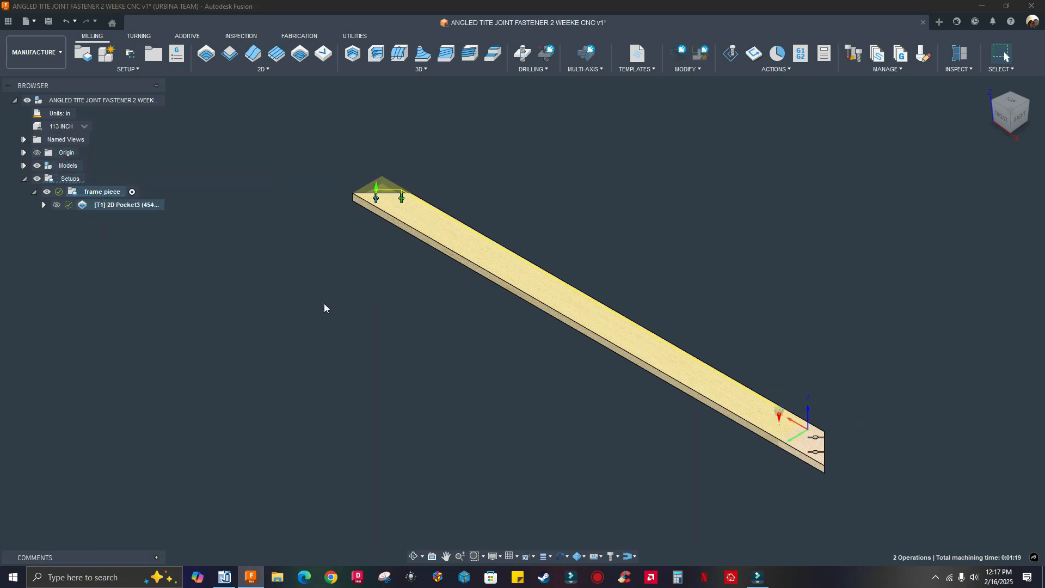
scroll(324, 303, down, 2)
click(109, 202)
click(109, 200)
key(Return)
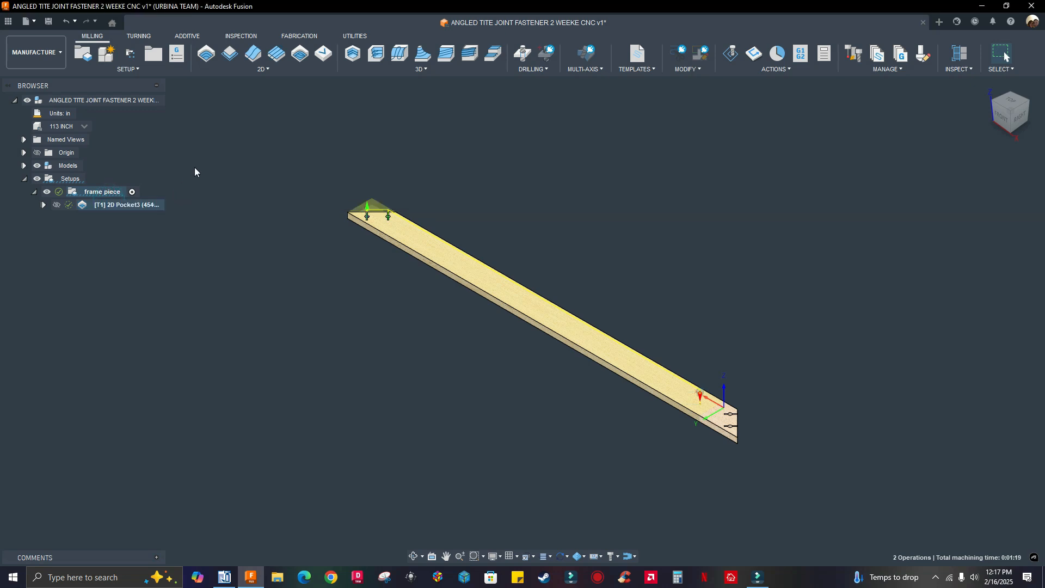
click(95, 192)
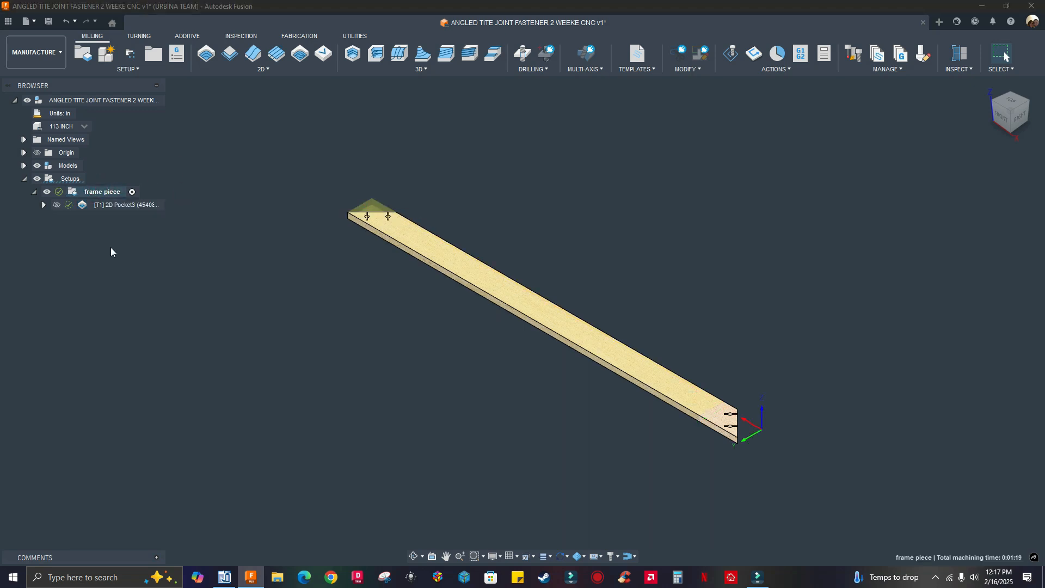
right_click(87, 192)
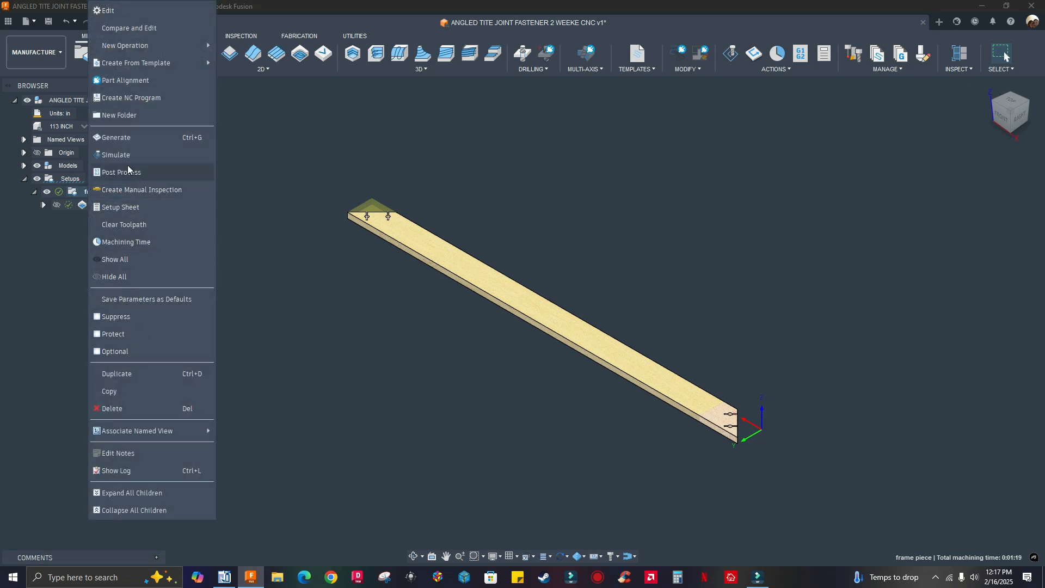
click(123, 138)
click(561, 299)
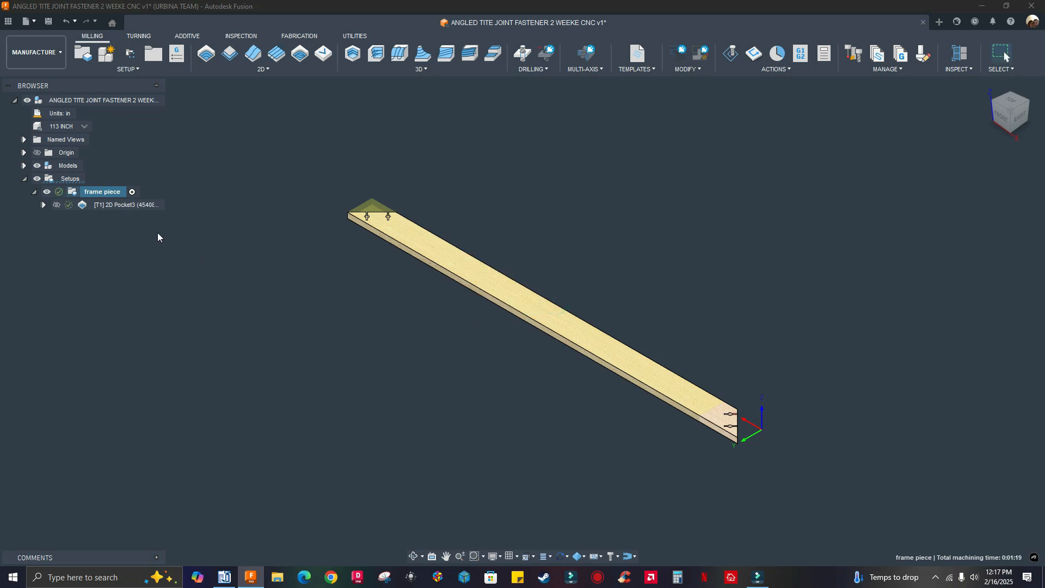
Return to the 102 INCH configuration and regenerate the frame piece setup's out-of-date toolpath
click(85, 127)
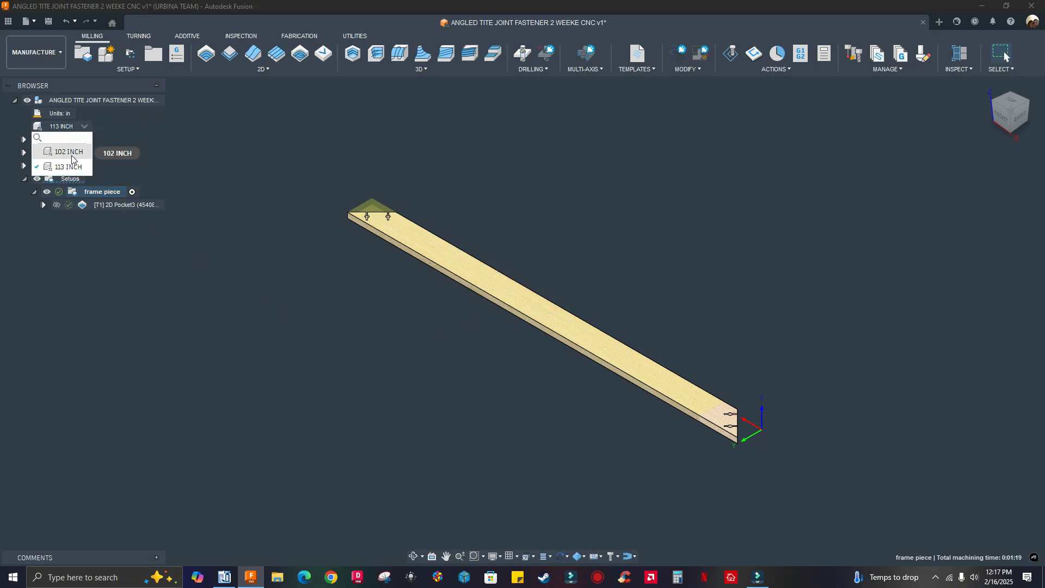
click(61, 151)
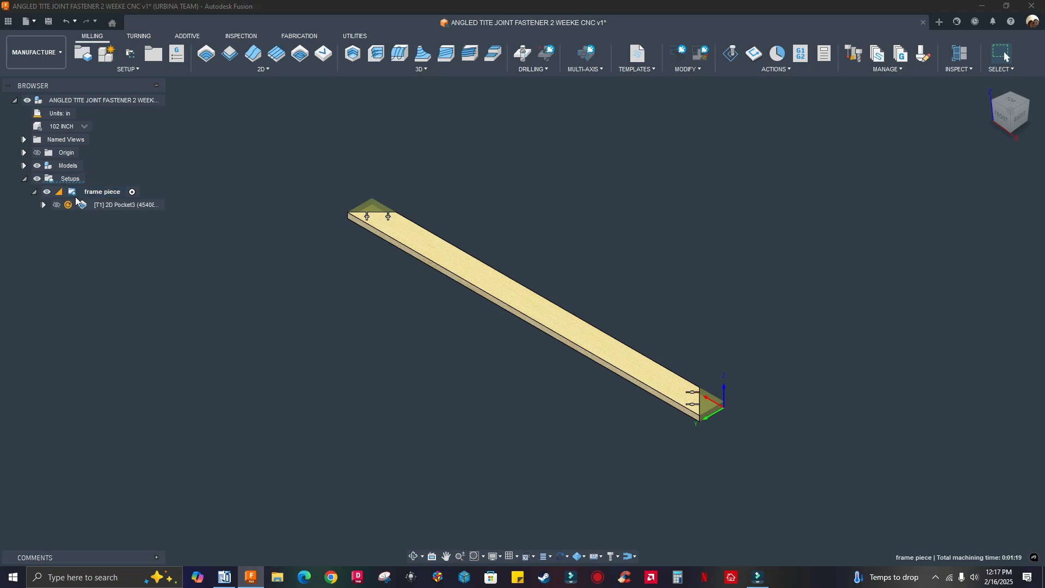
mouse_move(67, 210)
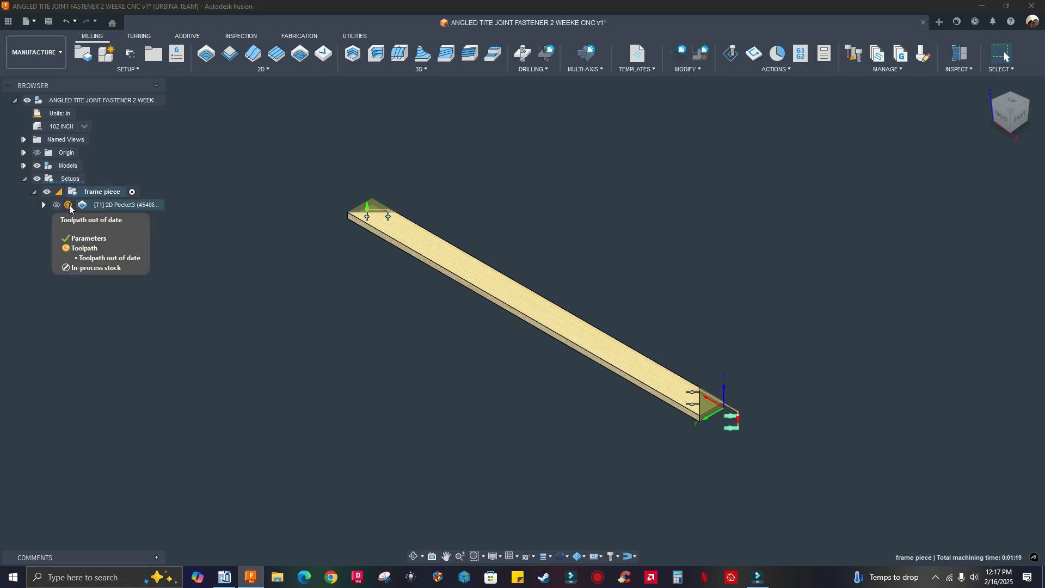
right_click(98, 195)
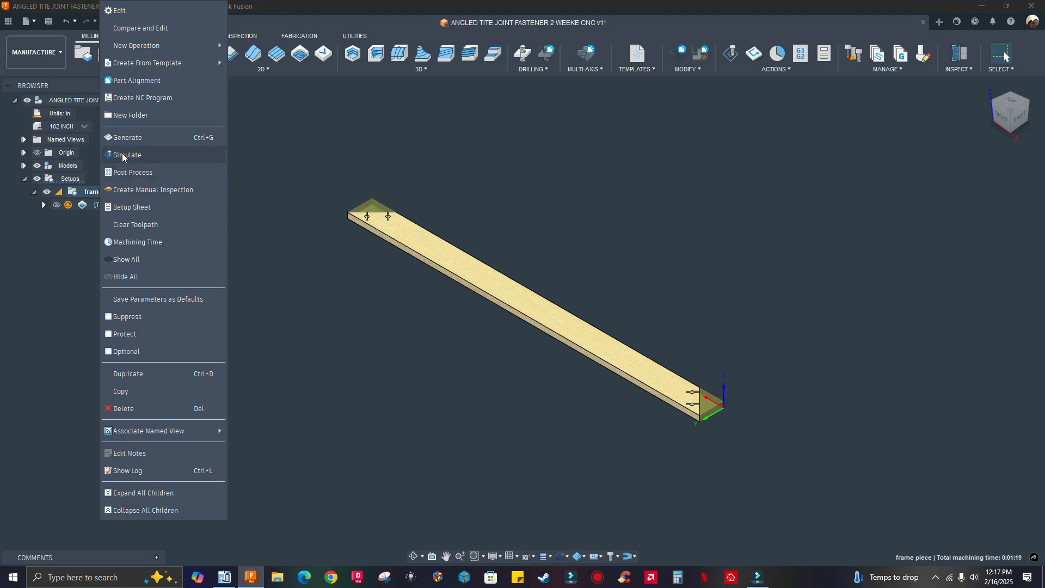
click(124, 137)
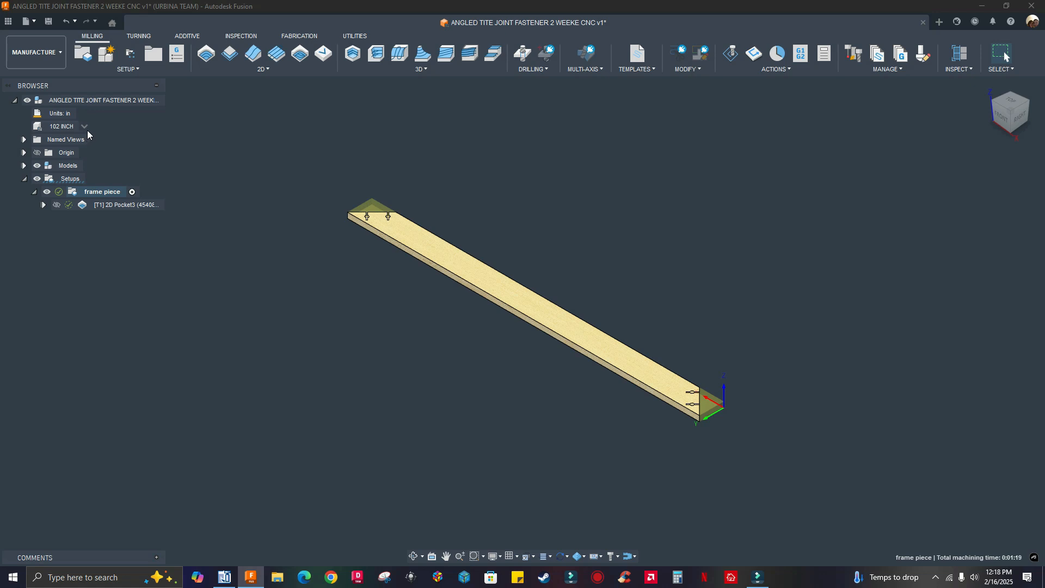
Post process the regenerated 102-inch frame piece setup, overwriting the existing 102_inch.mpr file
right_click(109, 194)
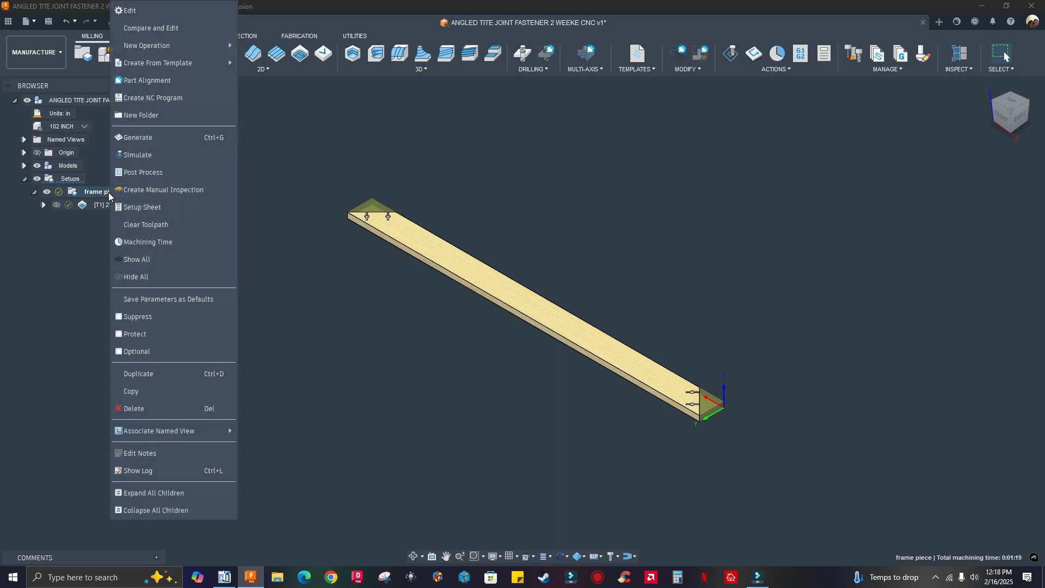
click(144, 173)
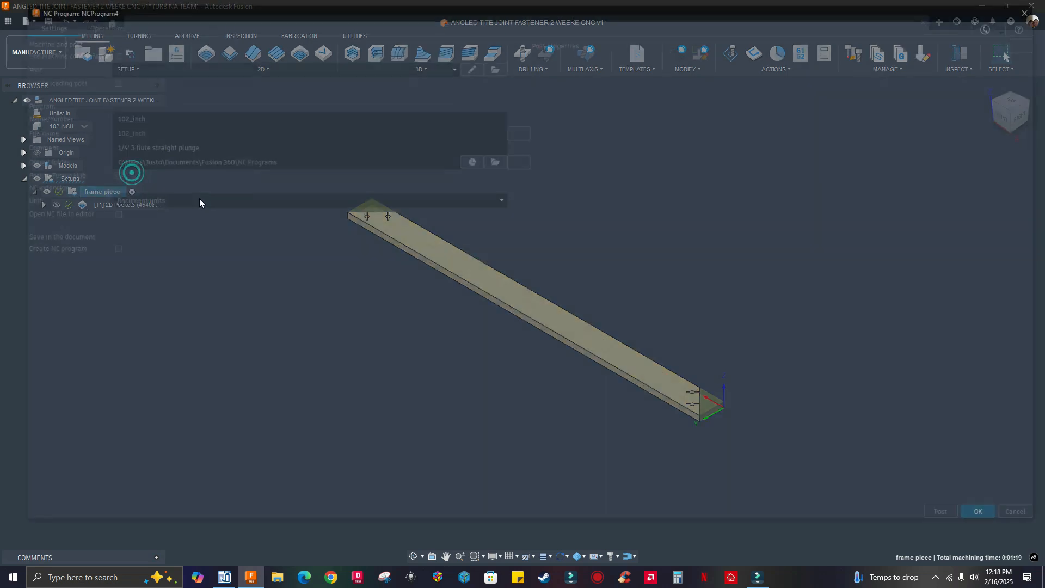
click(989, 517)
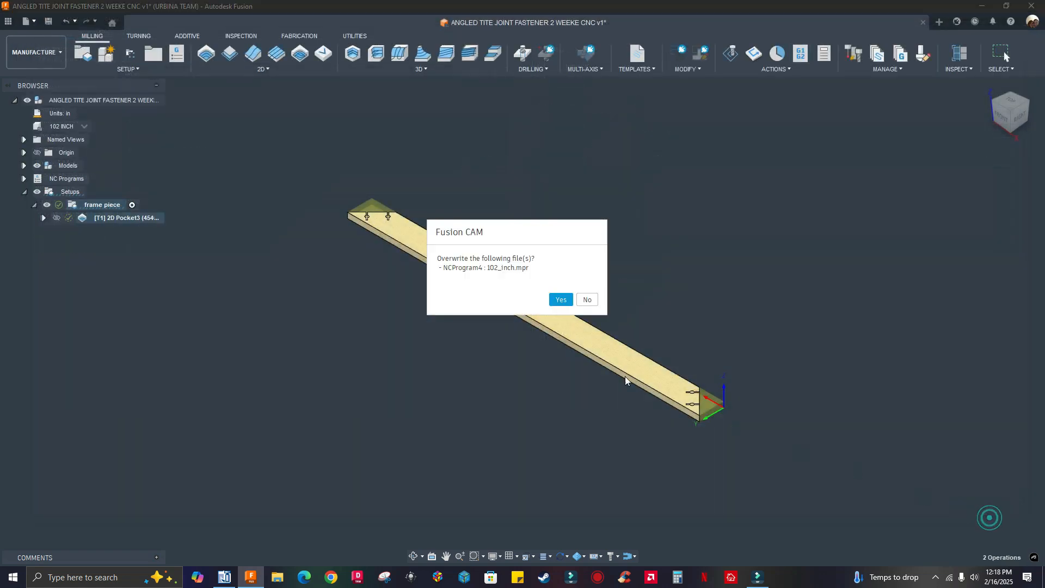
click(560, 301)
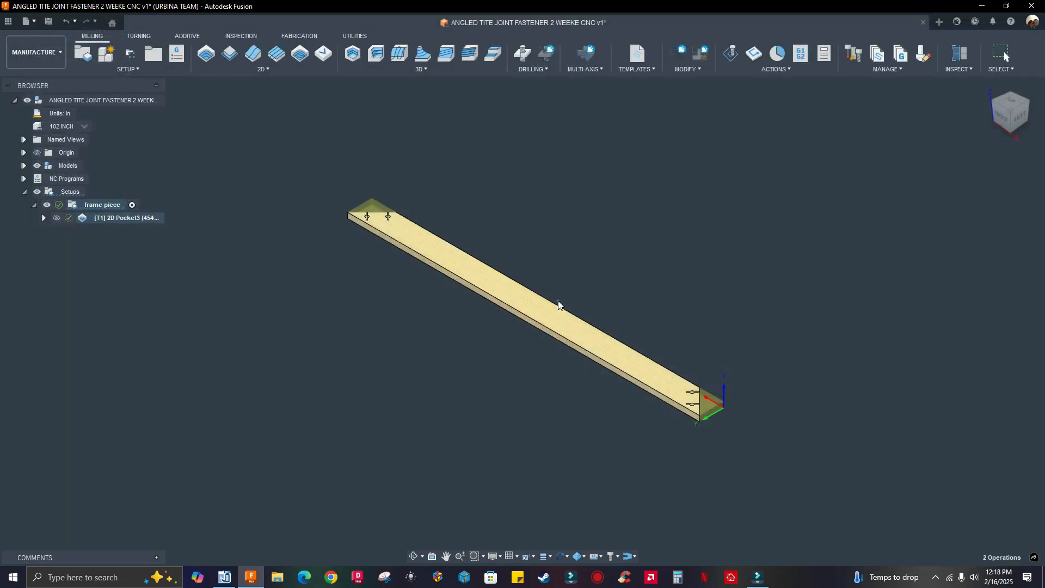
Switch the model to the 113 INCH configuration and regenerate the frame piece setup's out-of-date pocket toolpath
click(84, 127)
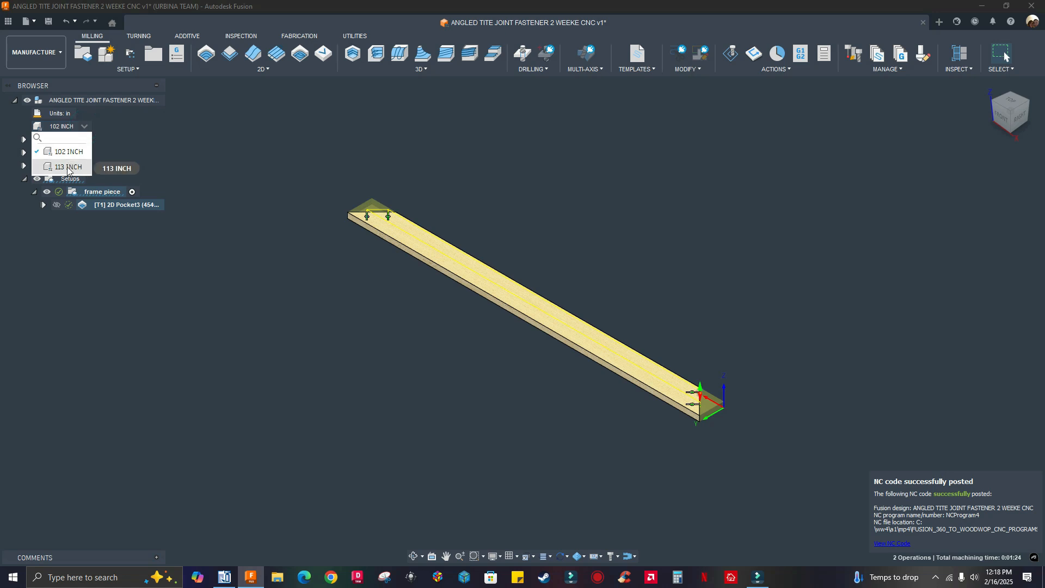
click(67, 167)
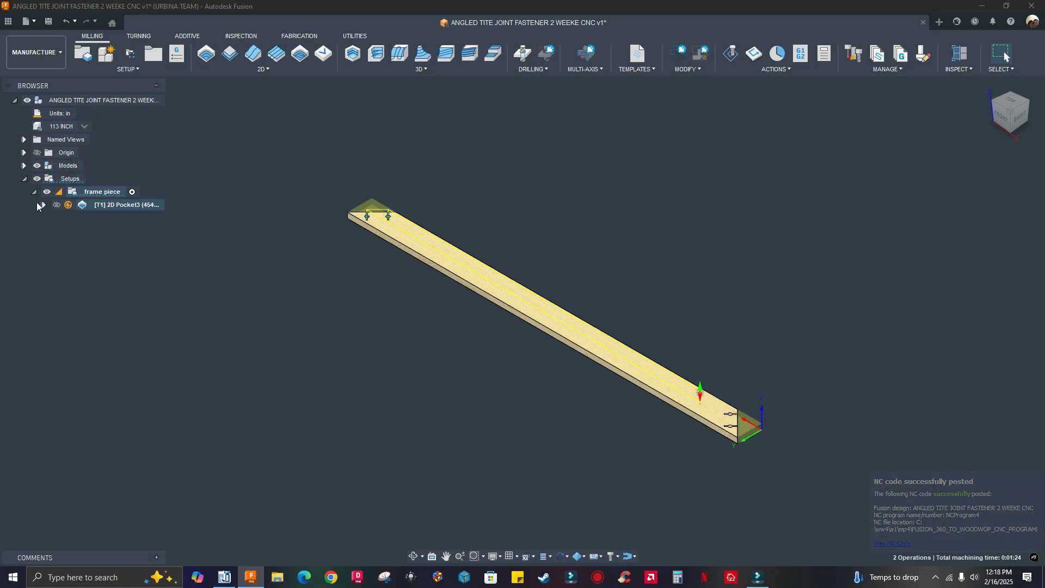
mouse_move(66, 209)
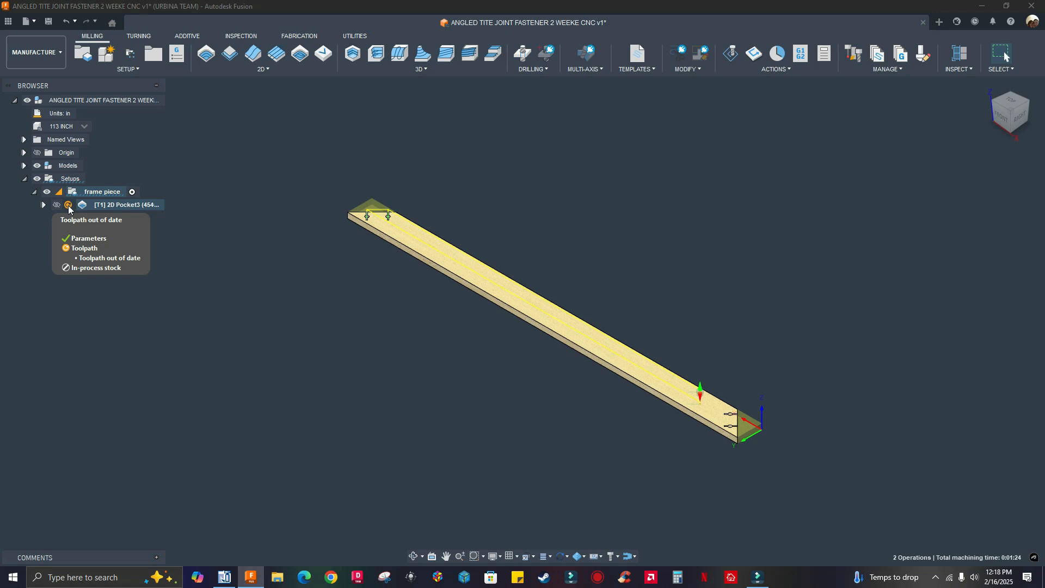
right_click(87, 201)
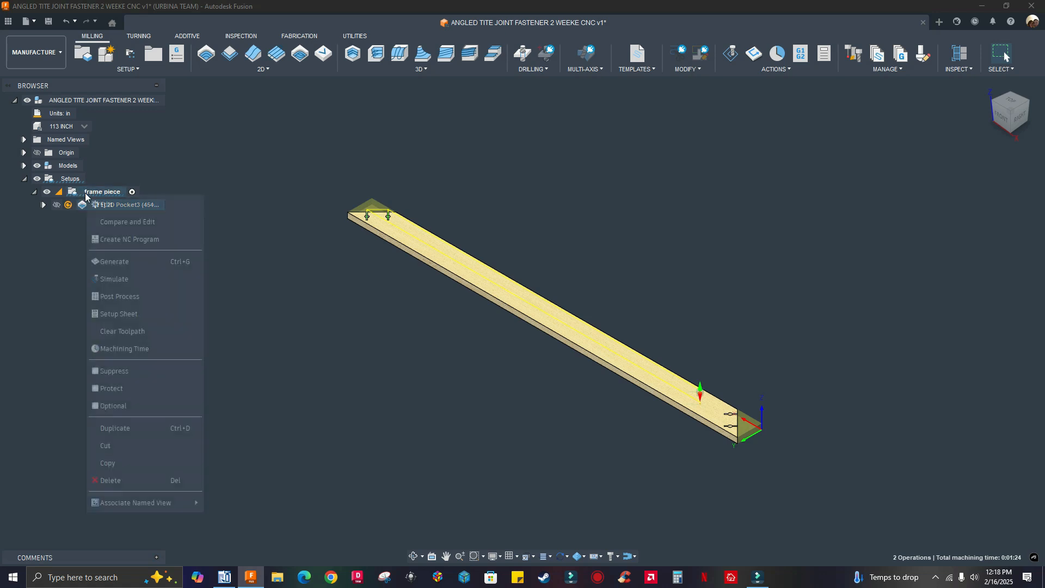
click(109, 262)
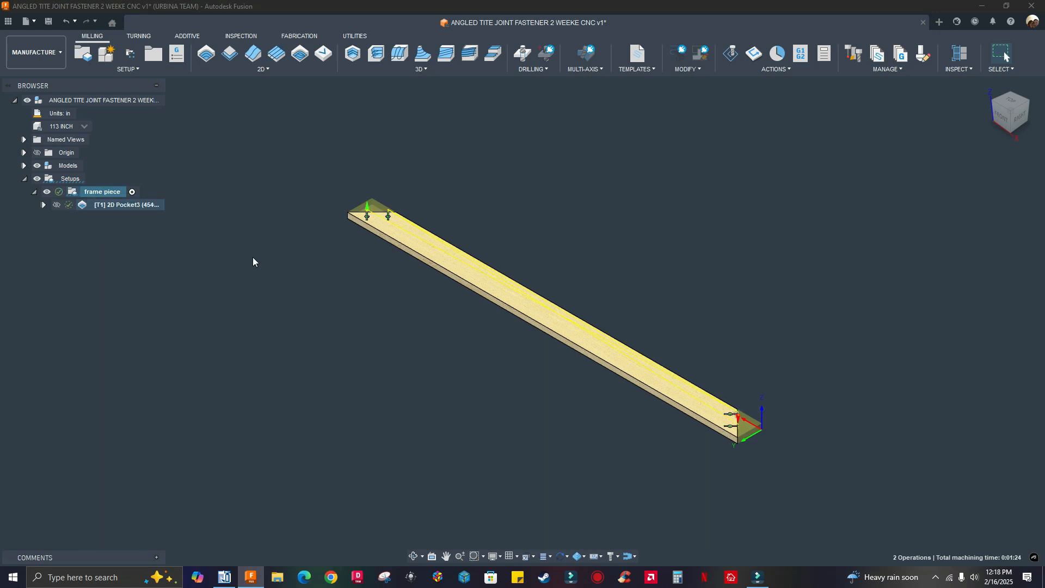
Post process the regenerated toolpath as 113_inch with the woodWOP (inch) post into the TUTORIALS output folder
scroll(304, 294, down, 2)
right_click(108, 193)
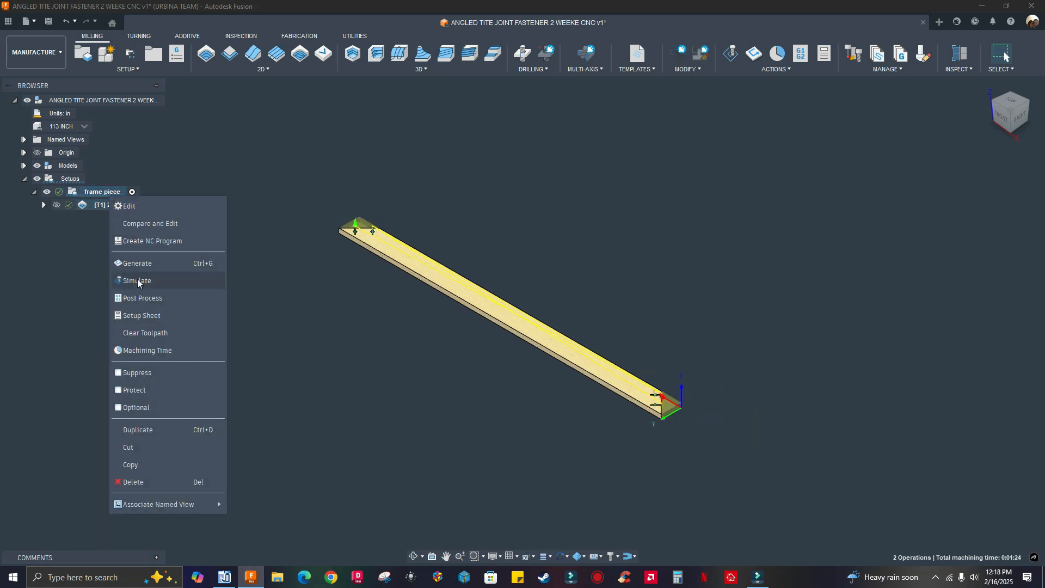
click(142, 299)
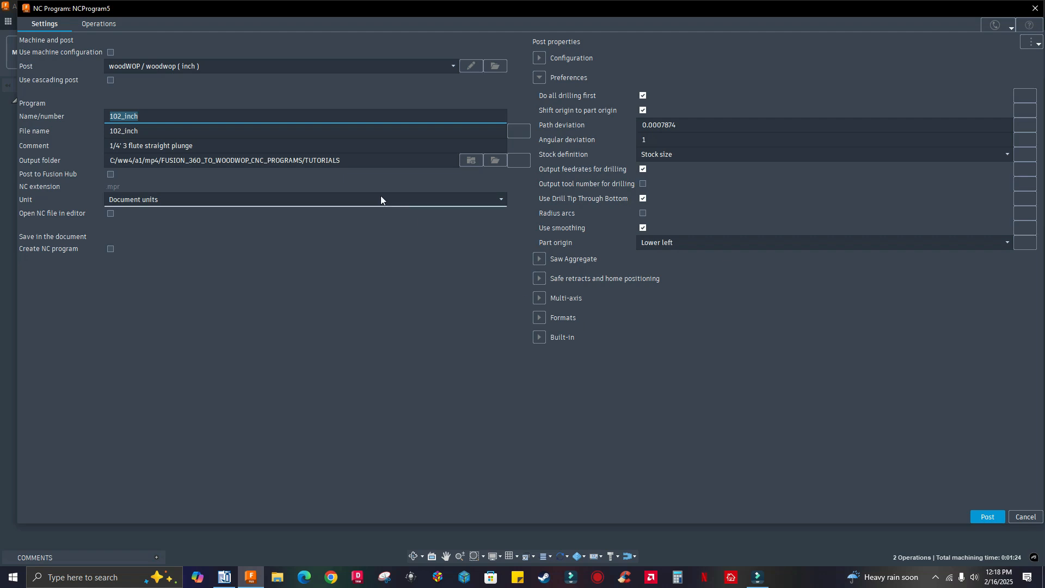
click(118, 116)
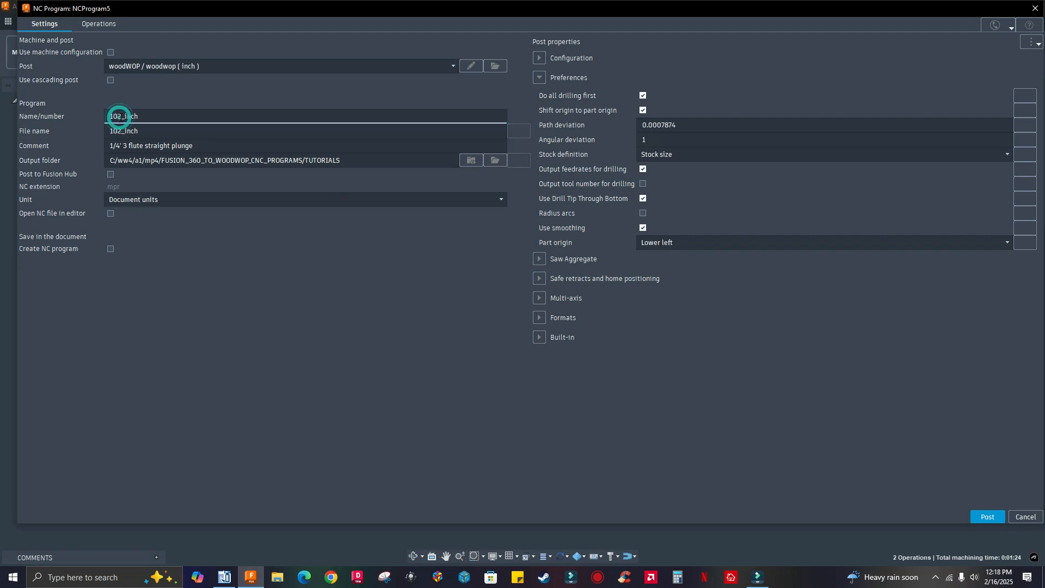
click(121, 116)
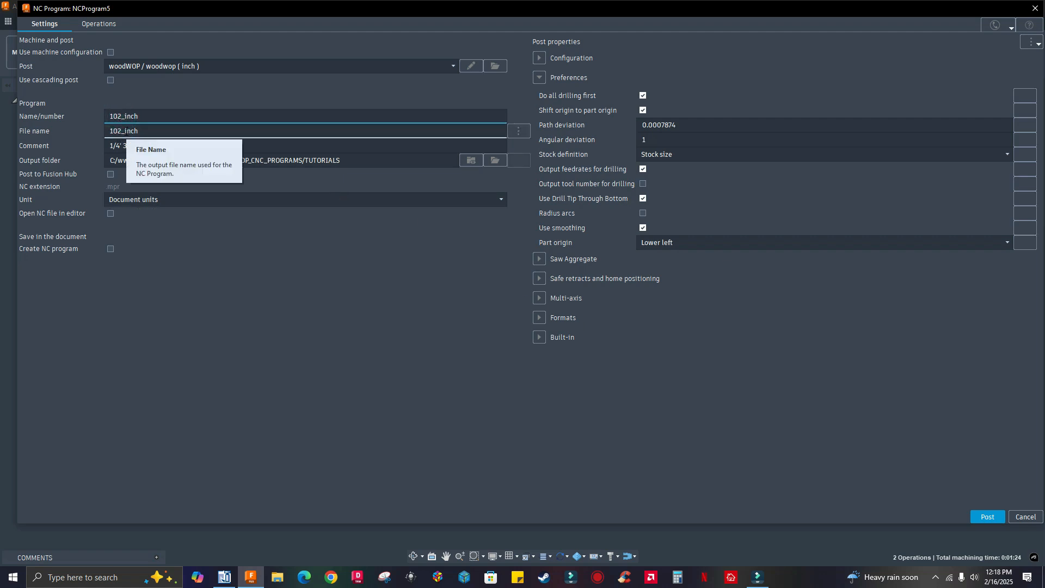
key(BackSpace)
key(BackSpace)
text(13)
click(984, 518)
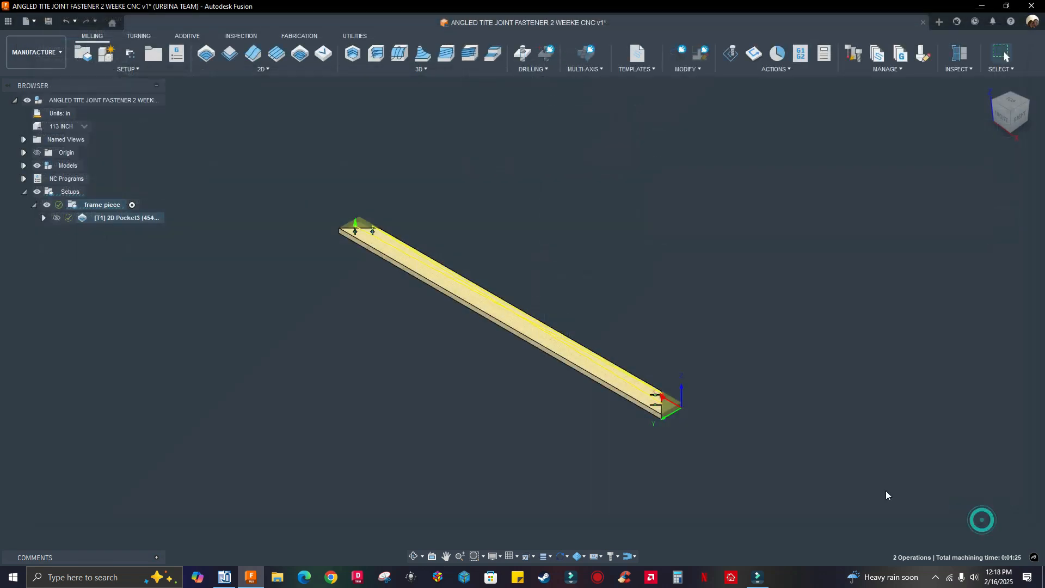
Switch to woodWOP and open the 113_inch program from the TUTORIALS folder
click(224, 576)
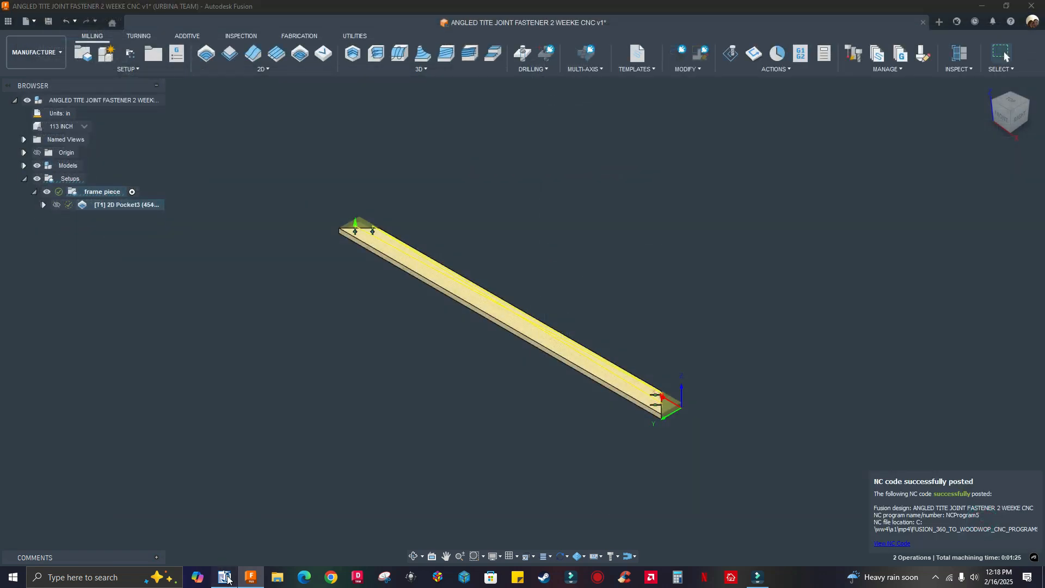
click(8, 18)
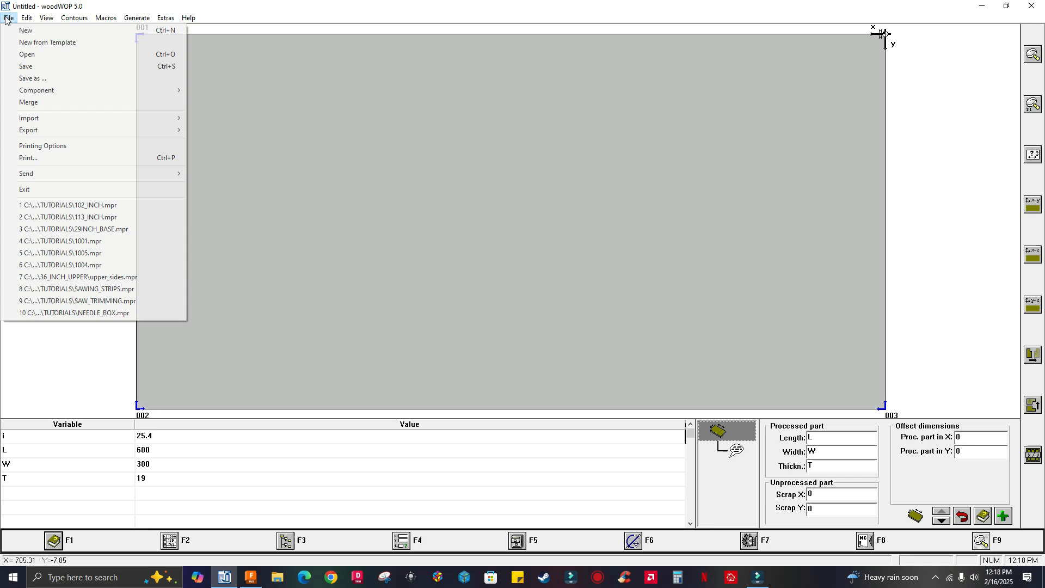
click(27, 54)
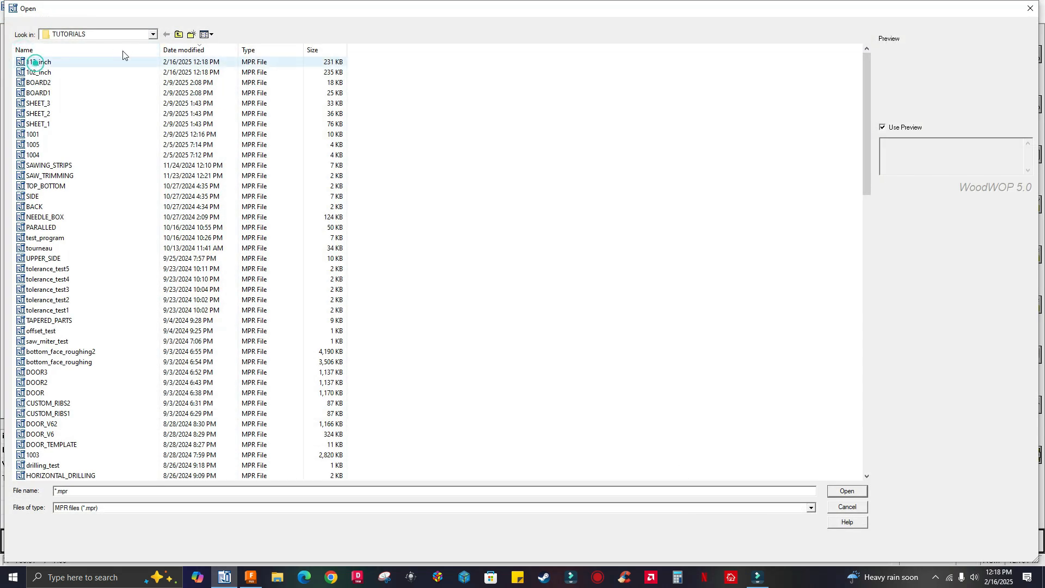
click(121, 62)
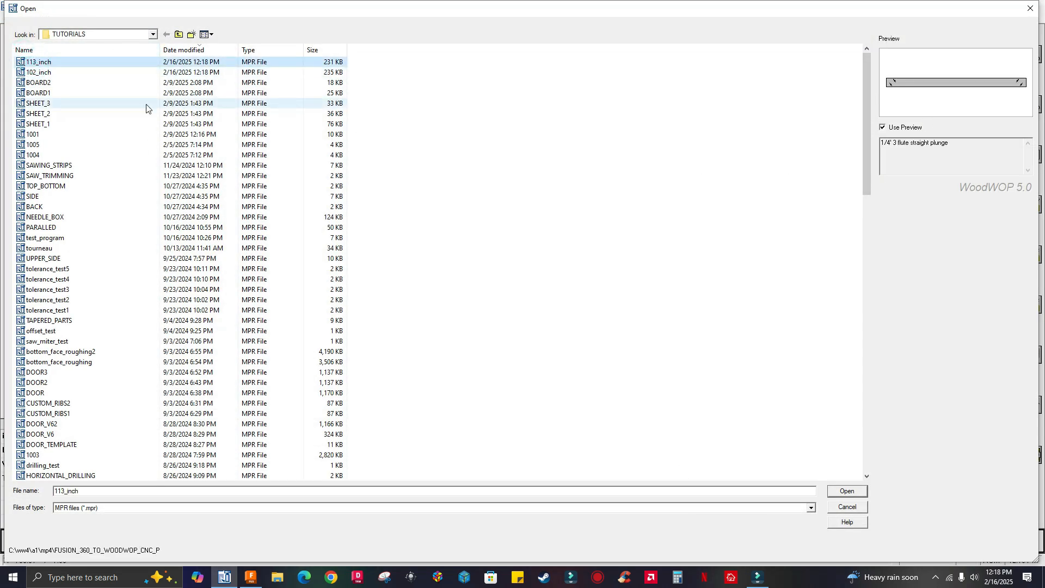
click(847, 491)
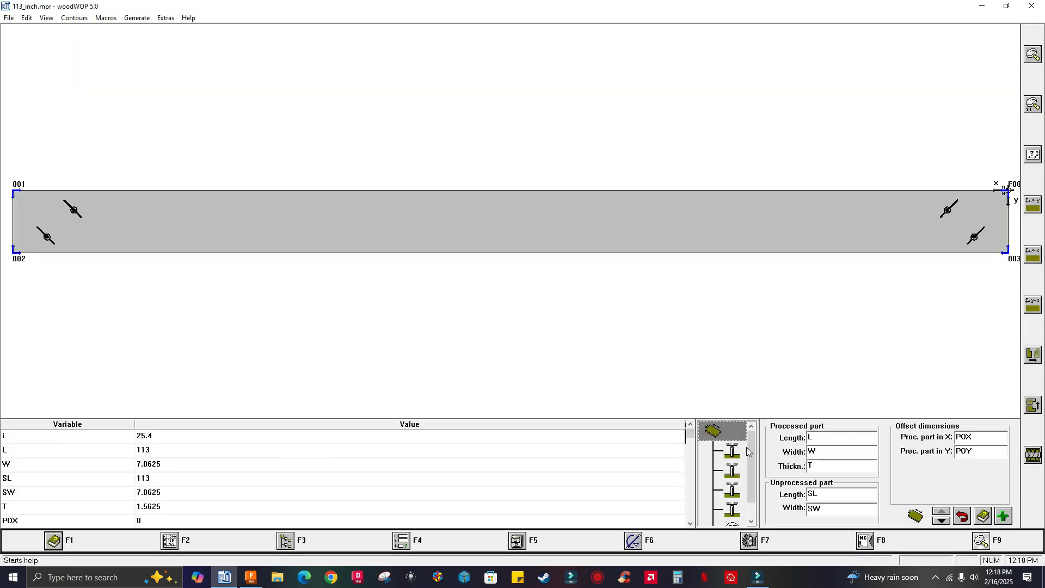
mouse_move(752, 451)
mouse_down()
mouse_move(751, 462)
mouse_move(752, 452)
mouse_up()
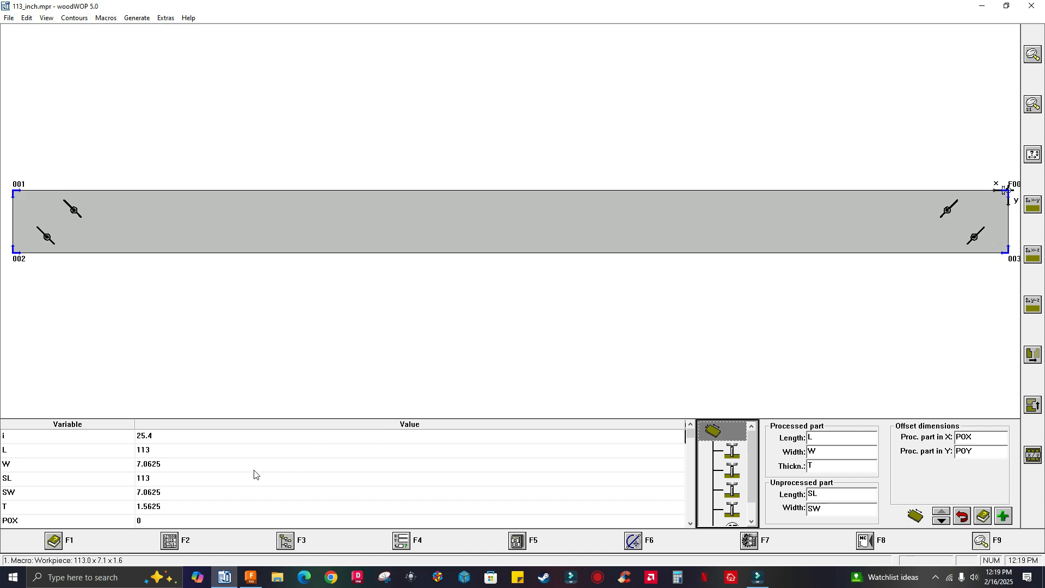
Set the part offset X variable POX to 0.71 in the 113_inch program and save it
click(77, 523)
click(78, 521)
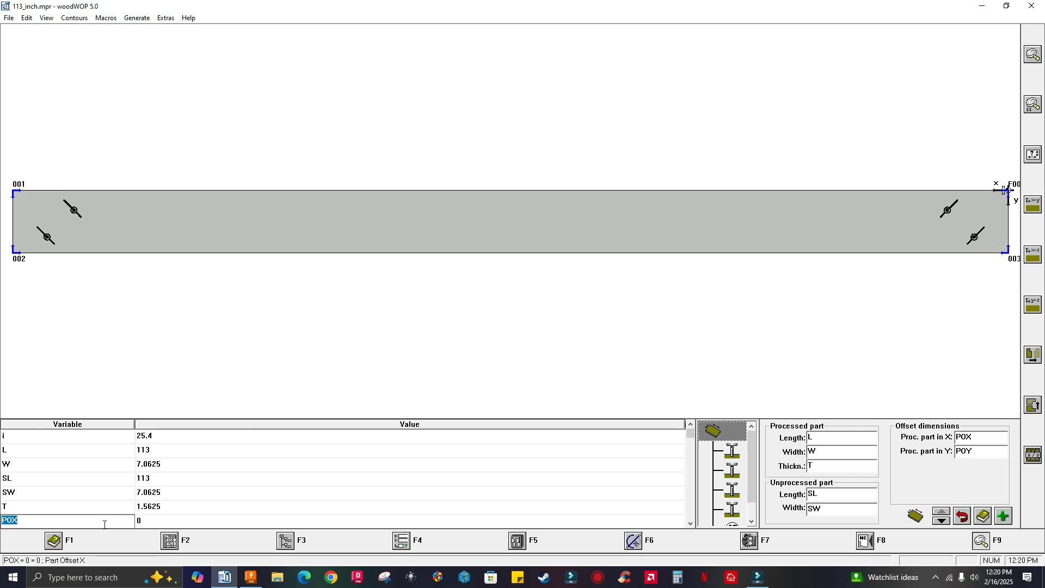
click(145, 523)
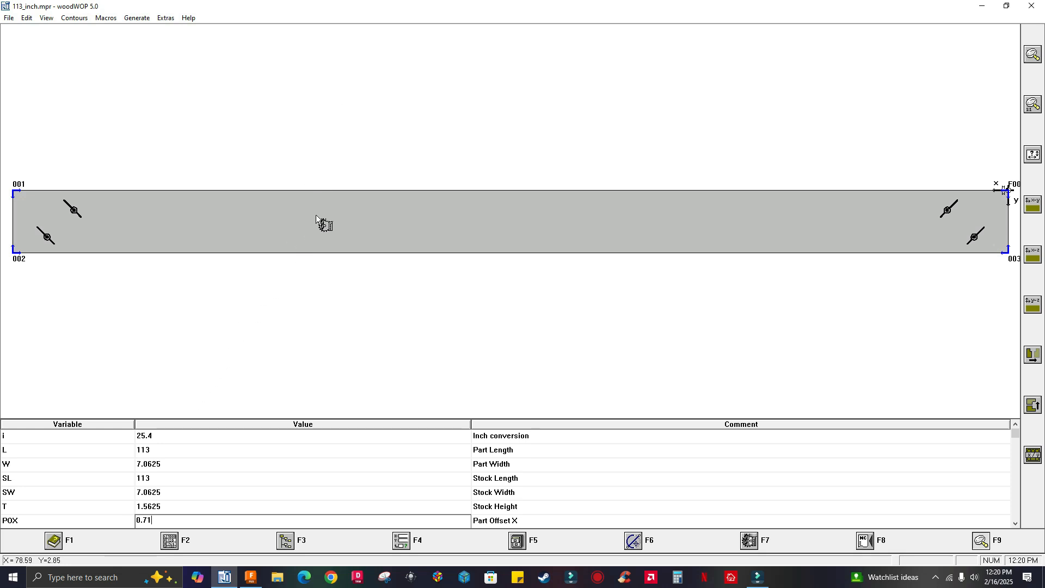
scroll(317, 215, down, 2)
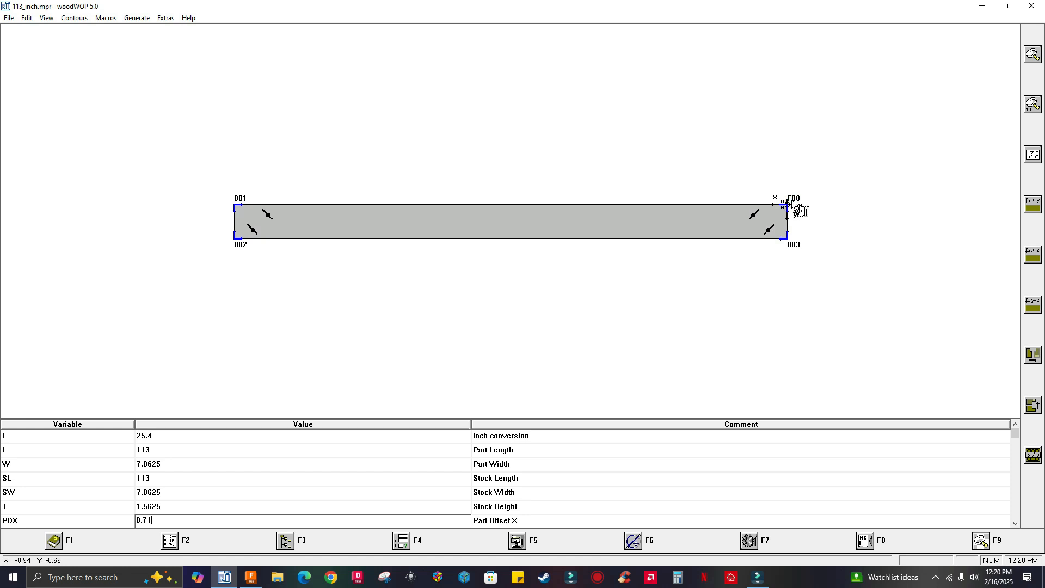
click(554, 277)
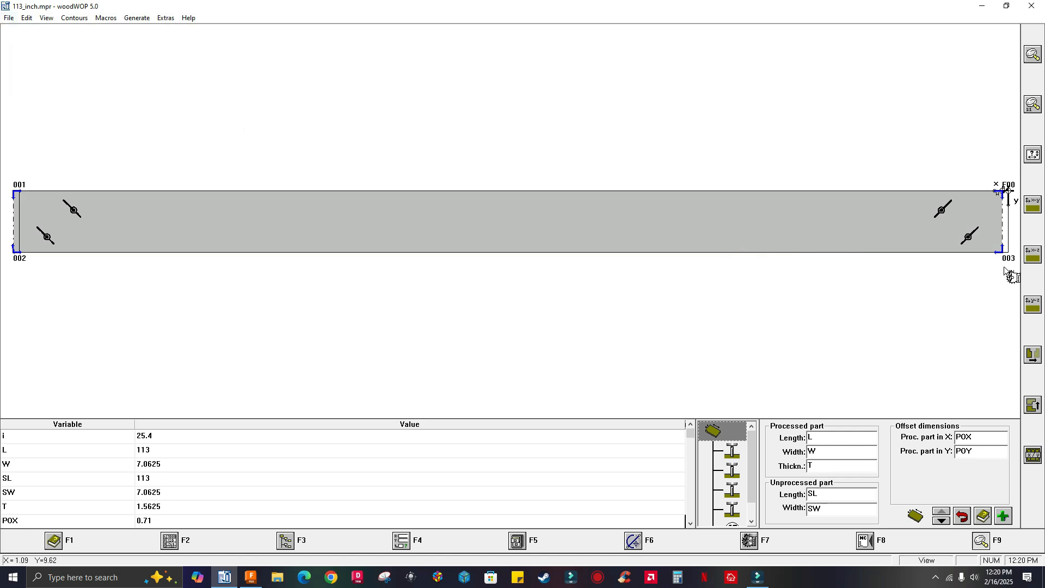
click(10, 18)
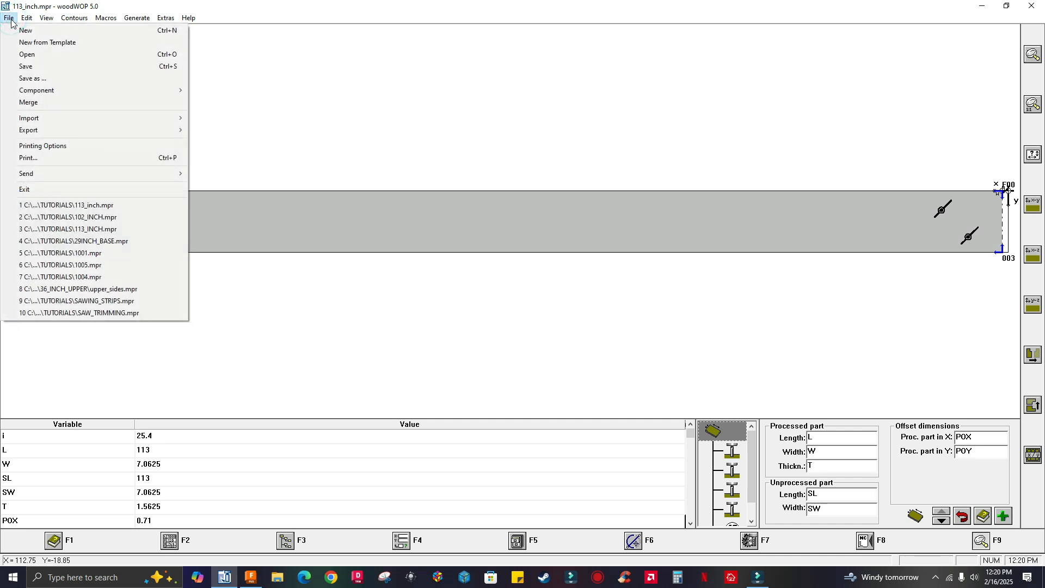
click(37, 70)
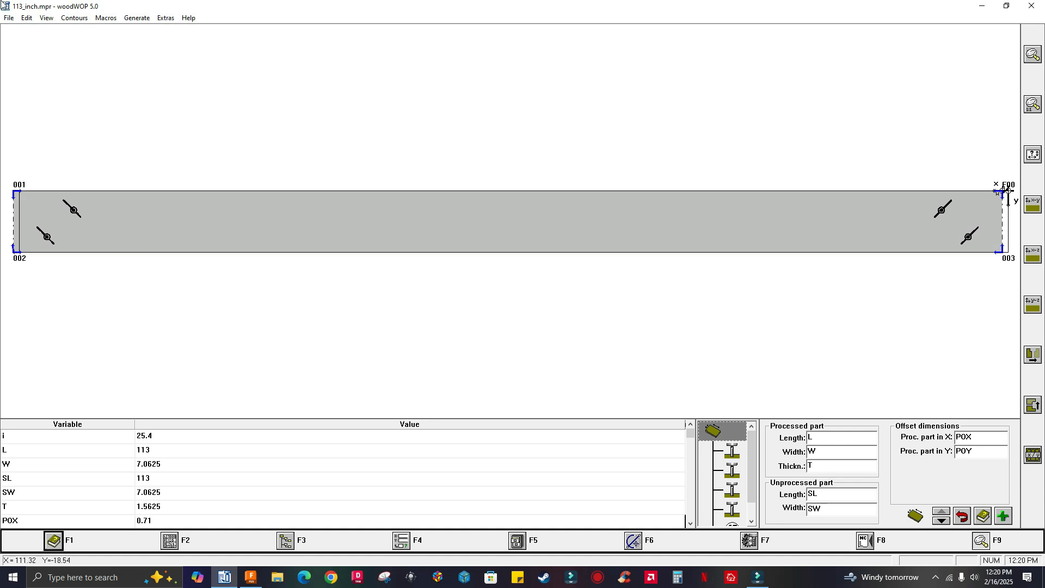
Open the 102_inch program from the TUTORIALS folder
click(9, 18)
click(33, 54)
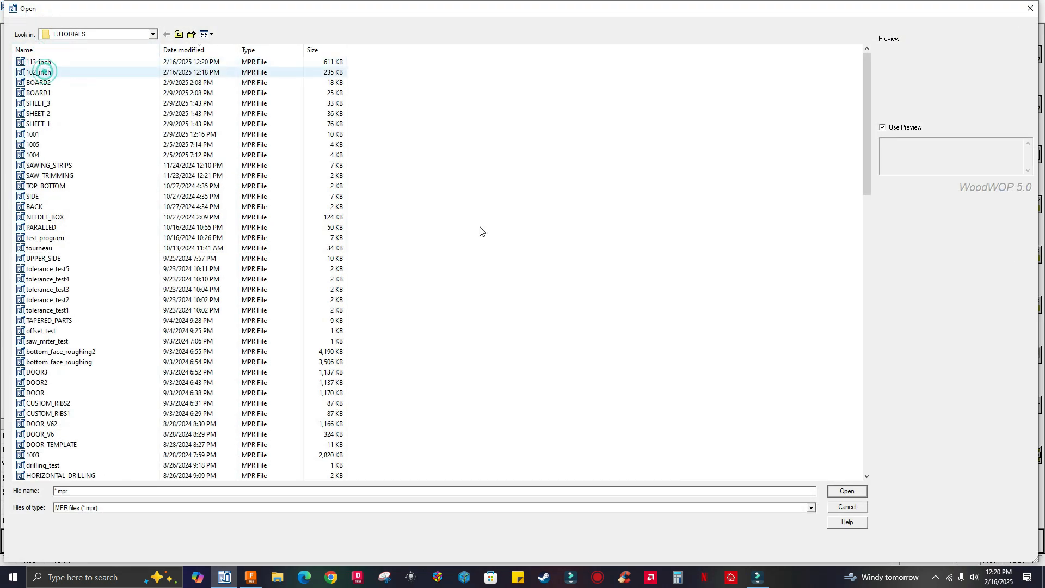
click(47, 75)
click(845, 492)
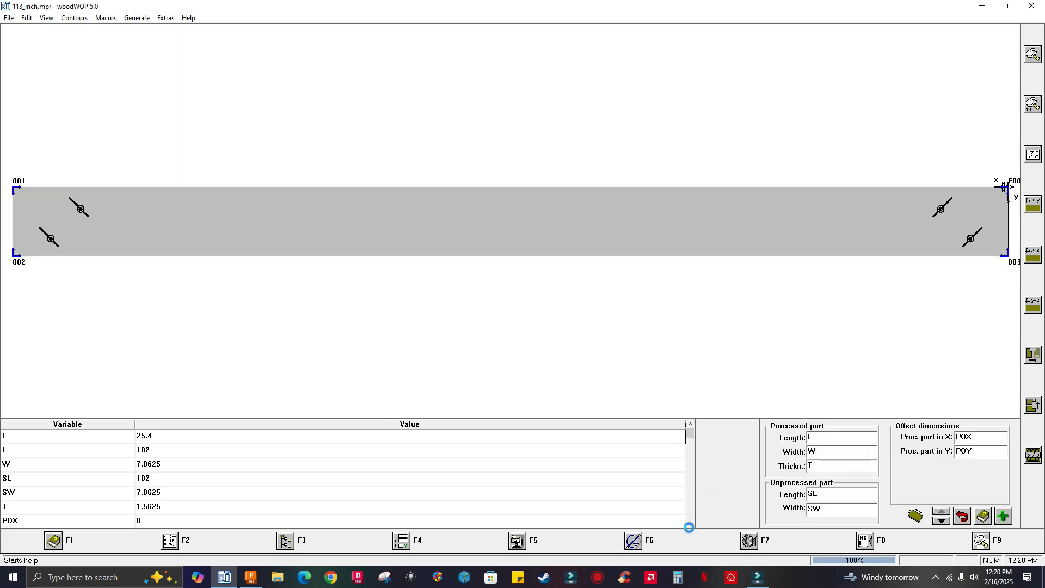
Set the part offset X variable POX to 0.71 in the 102_inch program and save it
click(690, 525)
click(689, 525)
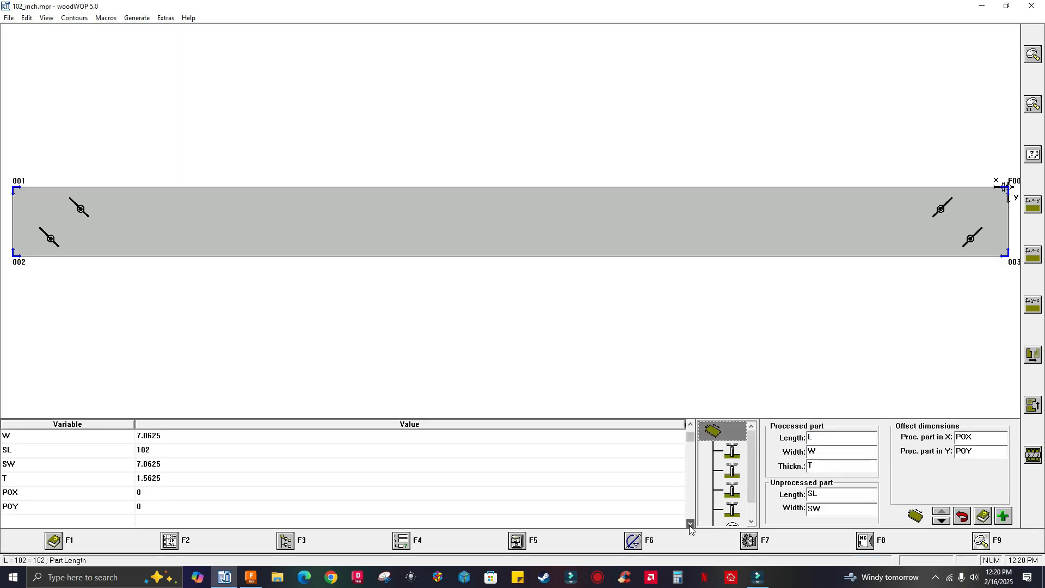
double_click(142, 493)
text(.71)
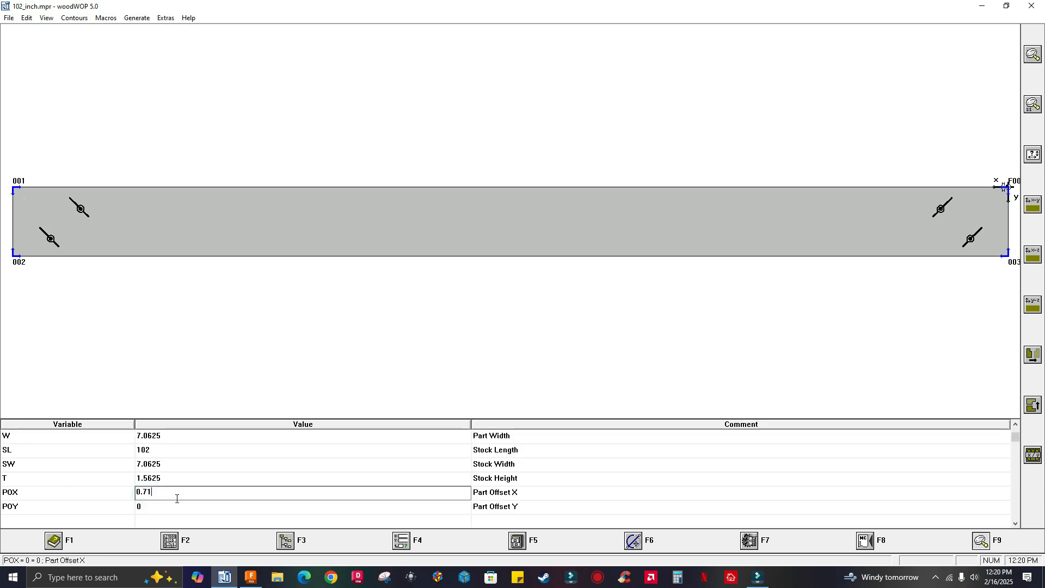
key(Tab)
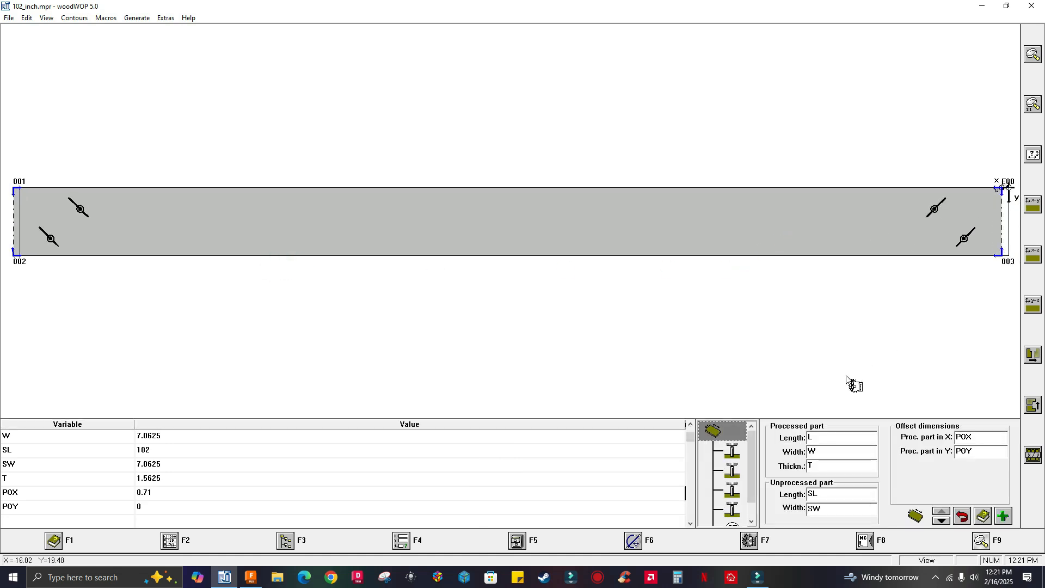
click(5, 18)
click(24, 69)
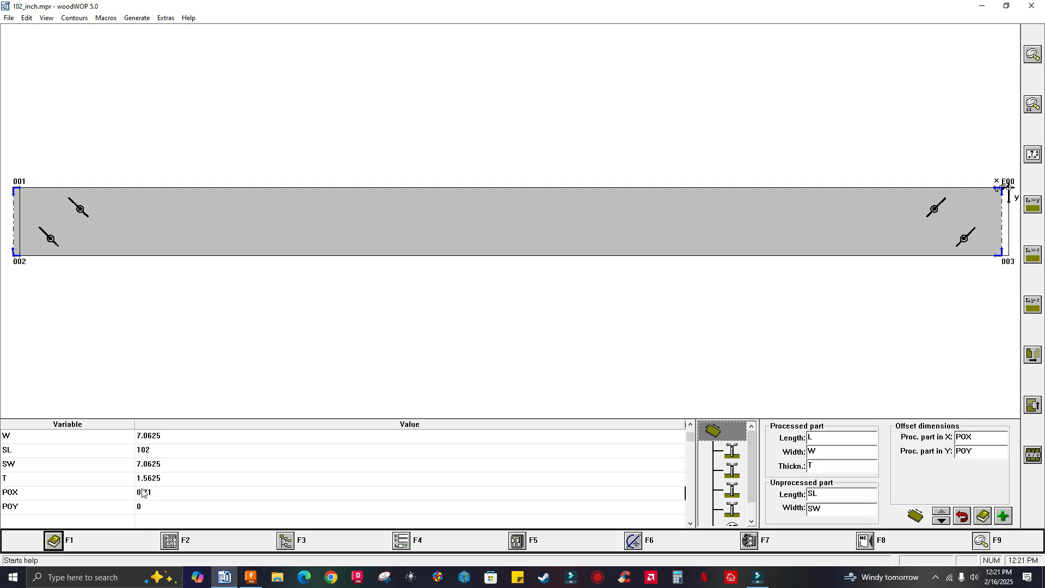
Switch to Autodesk Fusion and open the frame piece setup's stock settings for editing
click(251, 578)
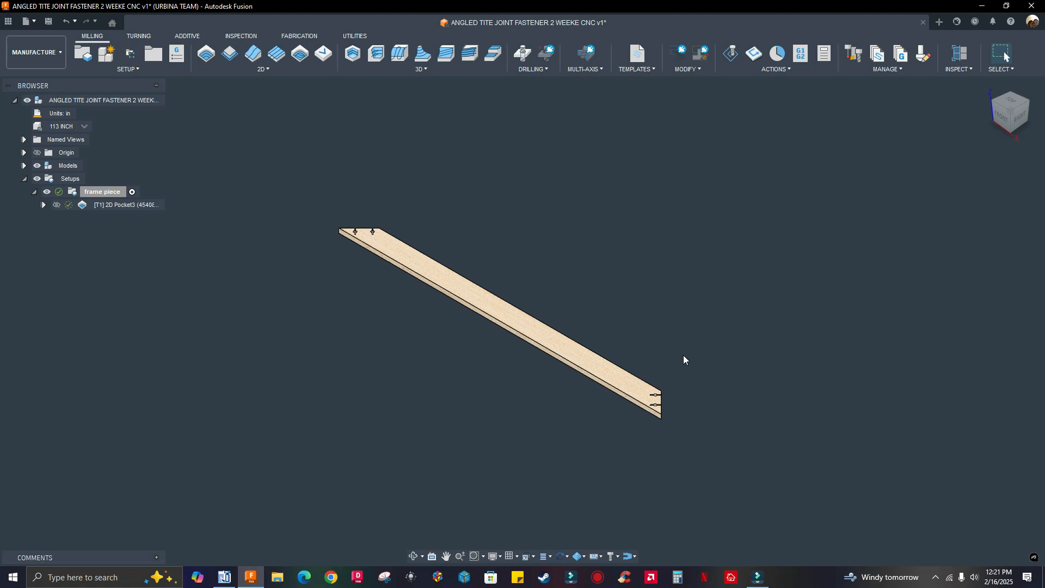
middle_drag(812, 360, 829, 353)
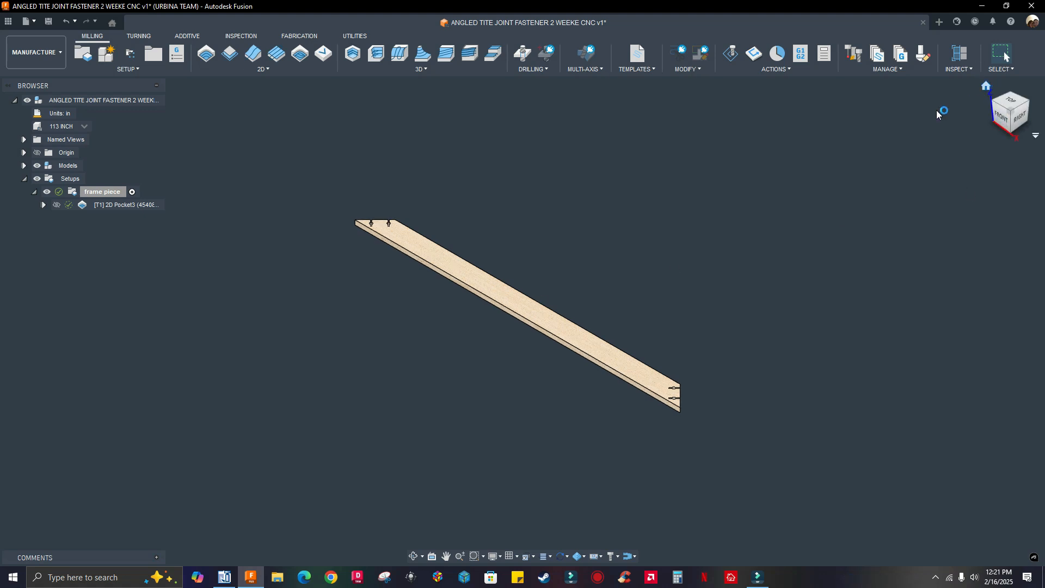
click(986, 89)
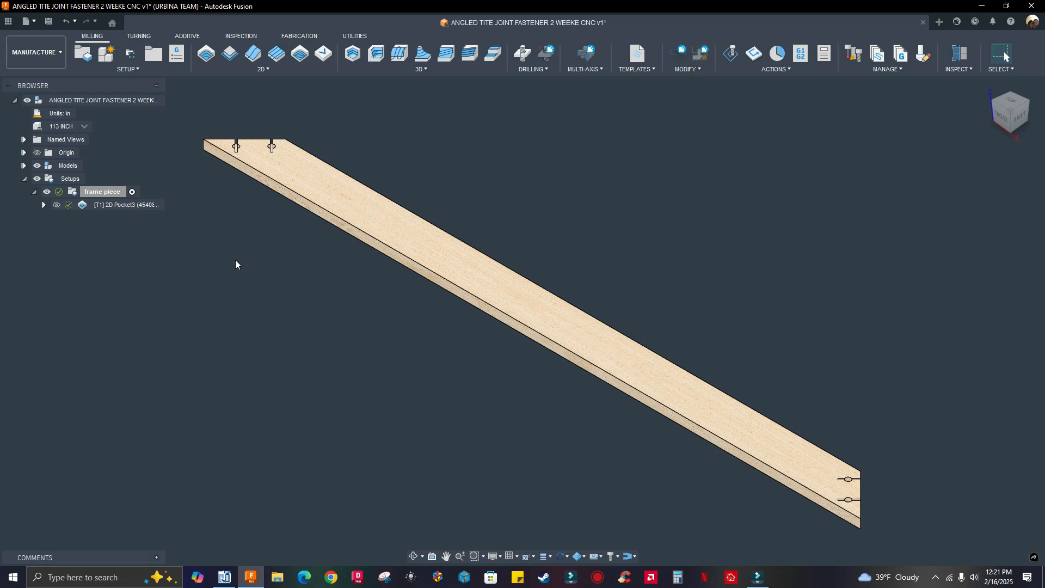
right_click(97, 194)
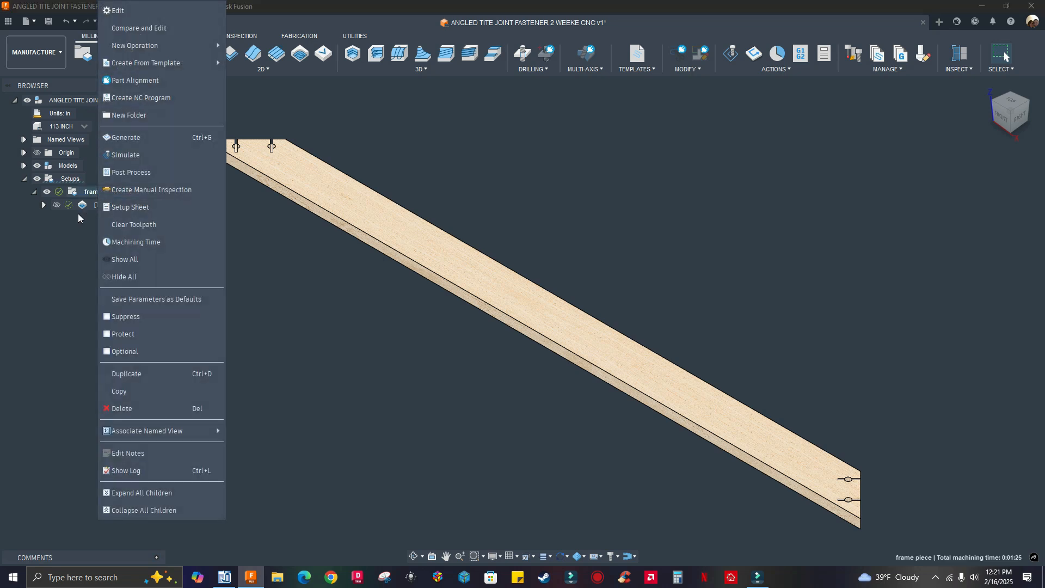
click(77, 213)
right_click(100, 193)
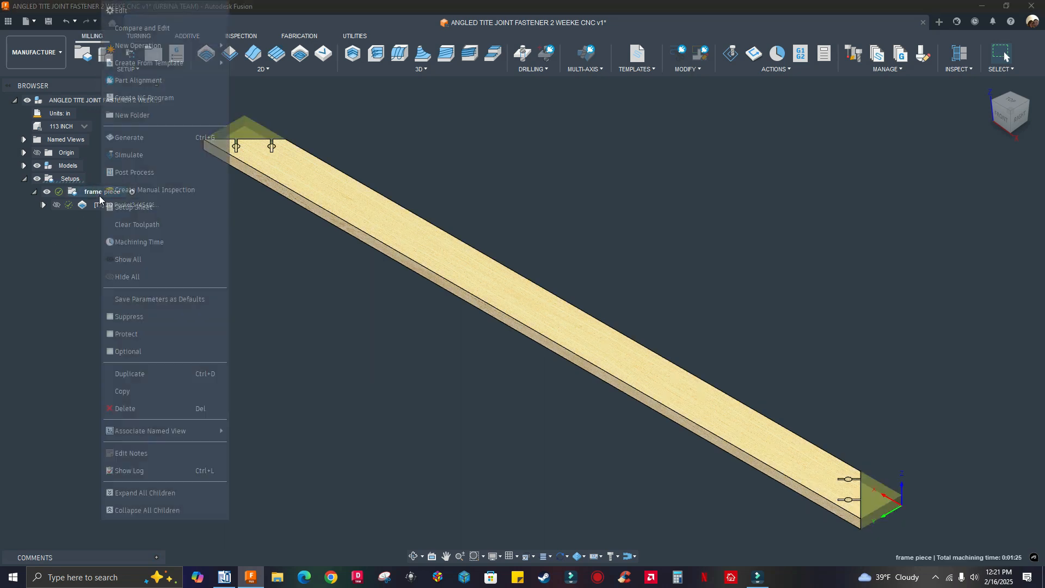
click(121, 10)
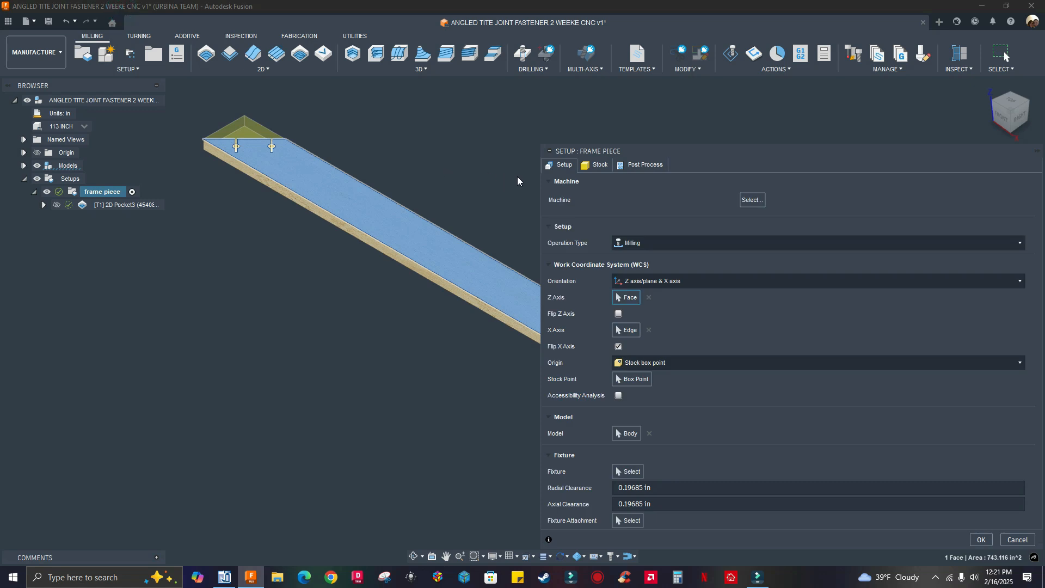
click(591, 166)
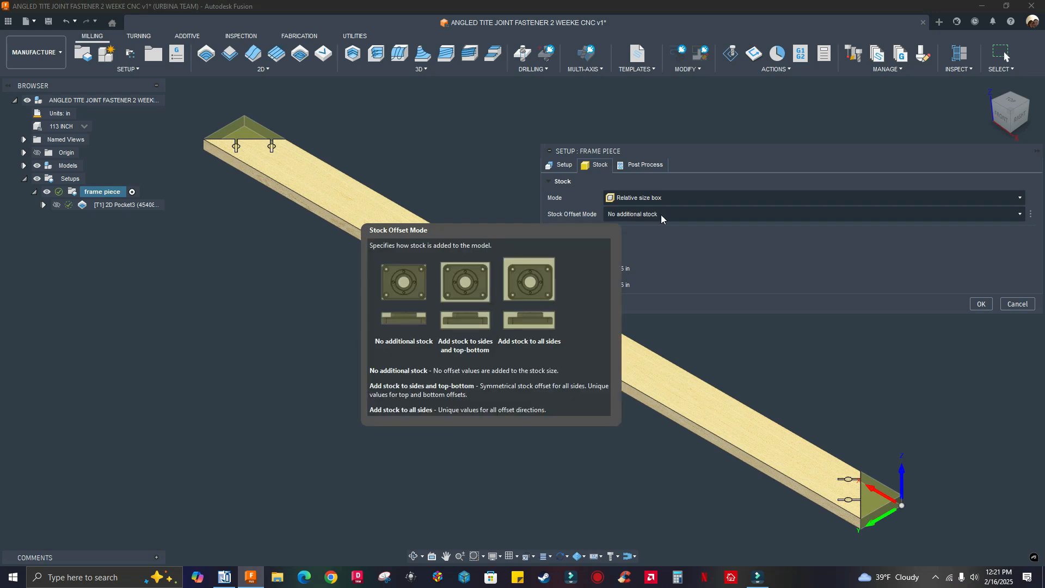
Set the frame piece setup's stock offset mode to Add stock to all sides
click(1022, 214)
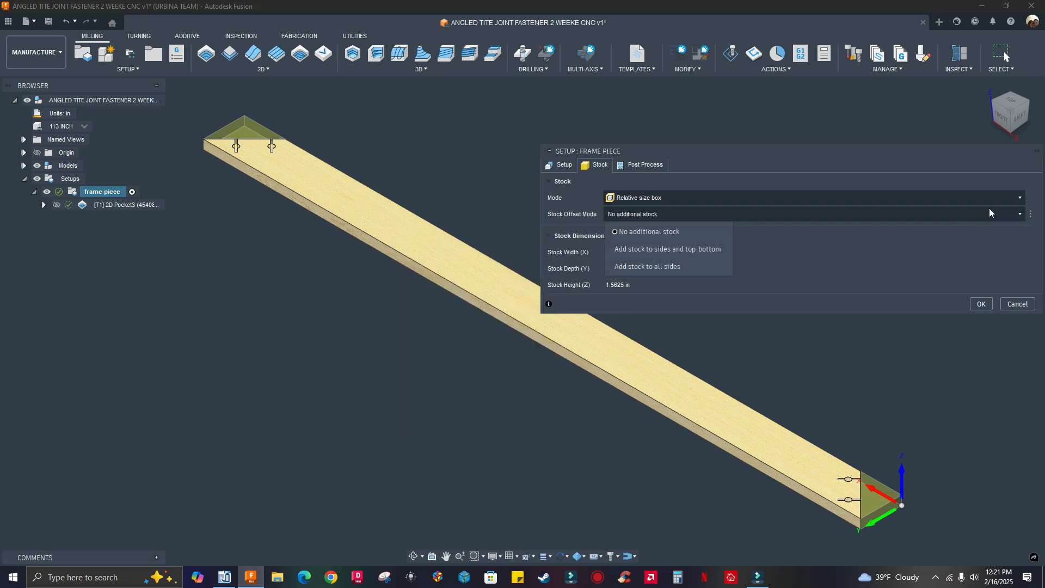
click(645, 251)
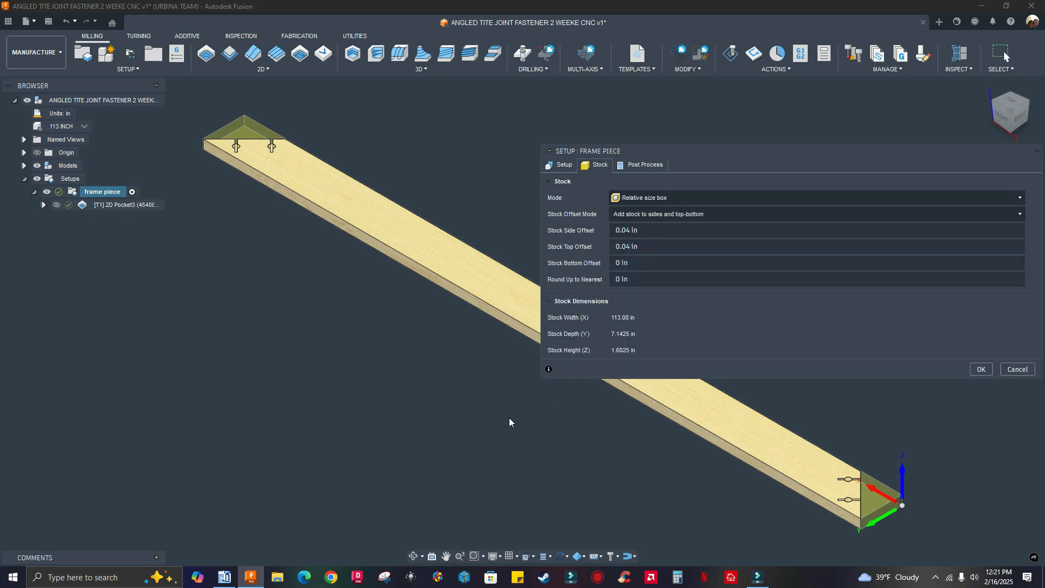
click(652, 215)
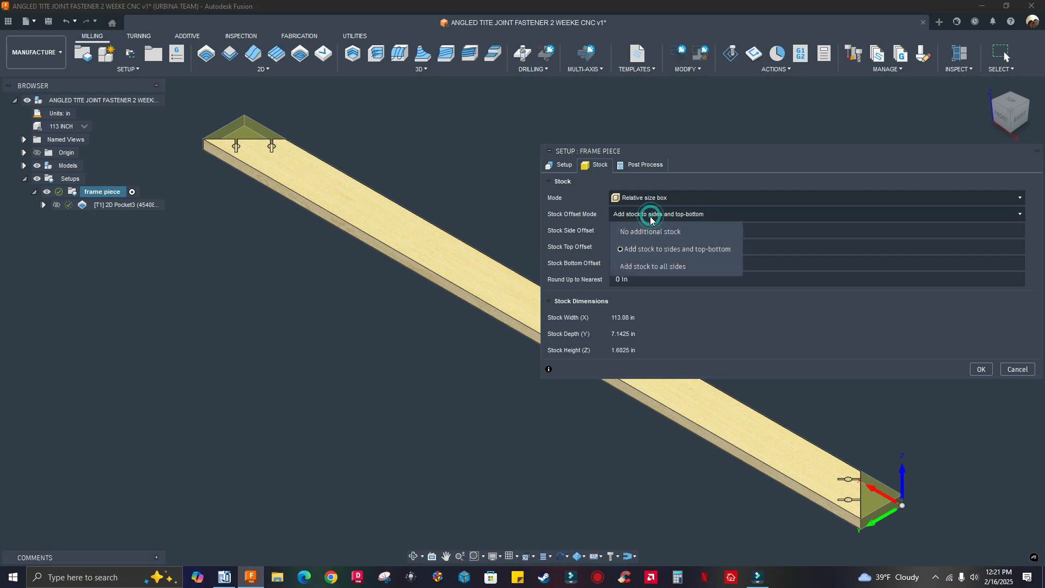
click(640, 268)
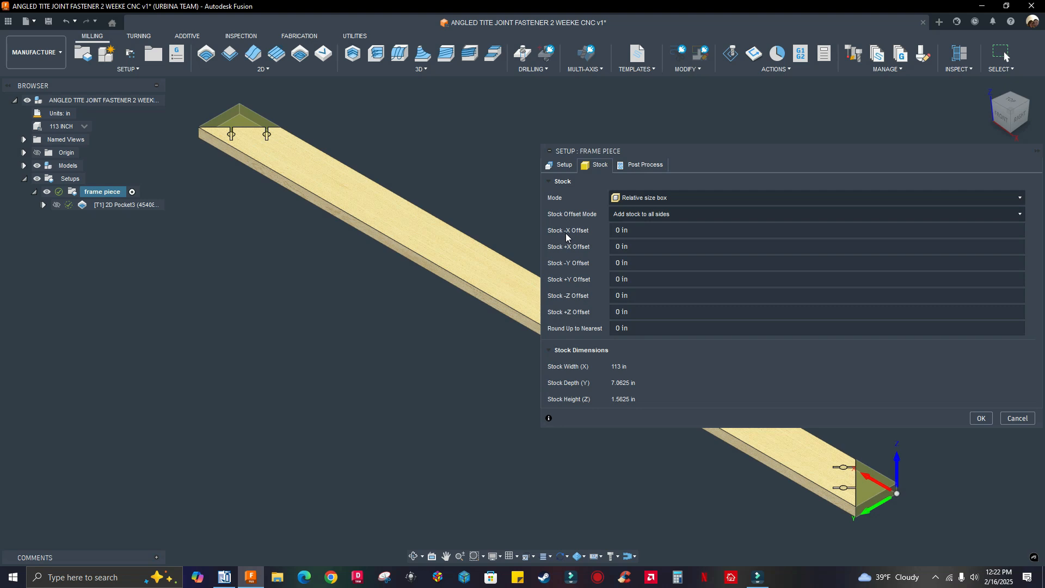
Set the stock -X offset to 0.71 in and accept the frame piece setup
click(639, 233)
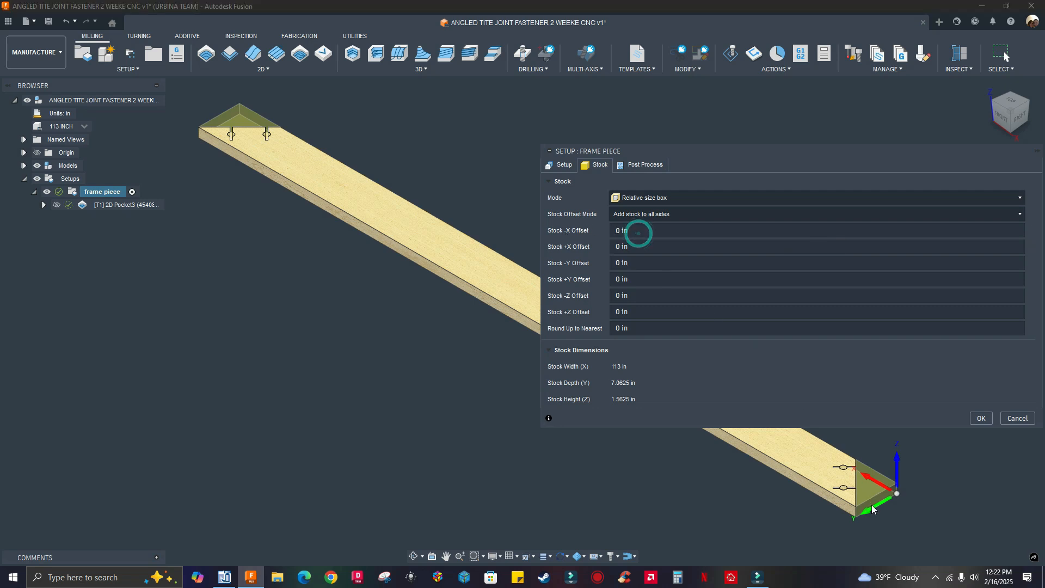
scroll(873, 509, up, 4)
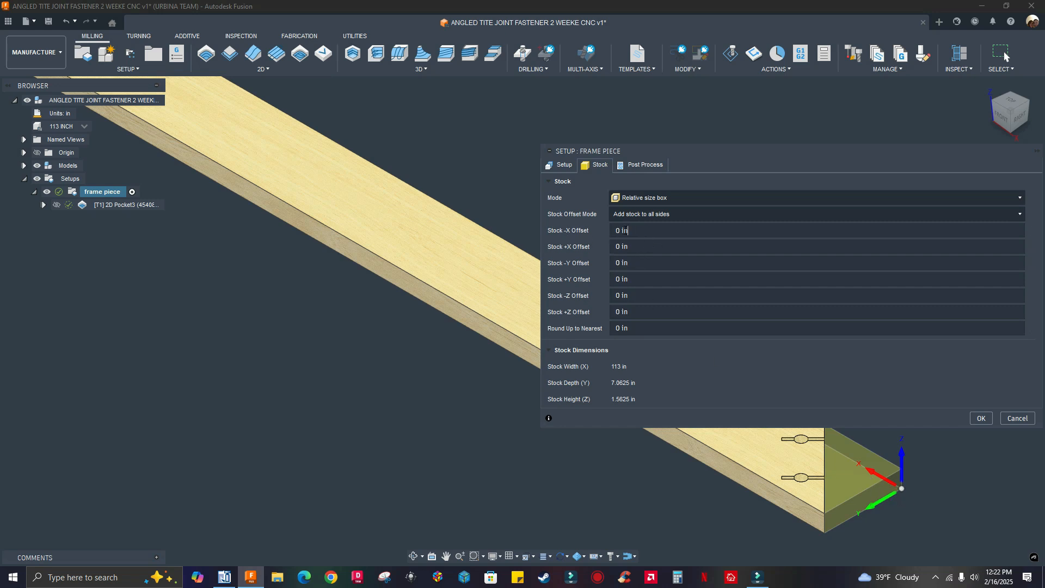
drag(637, 231, 552, 221)
text(0.71)
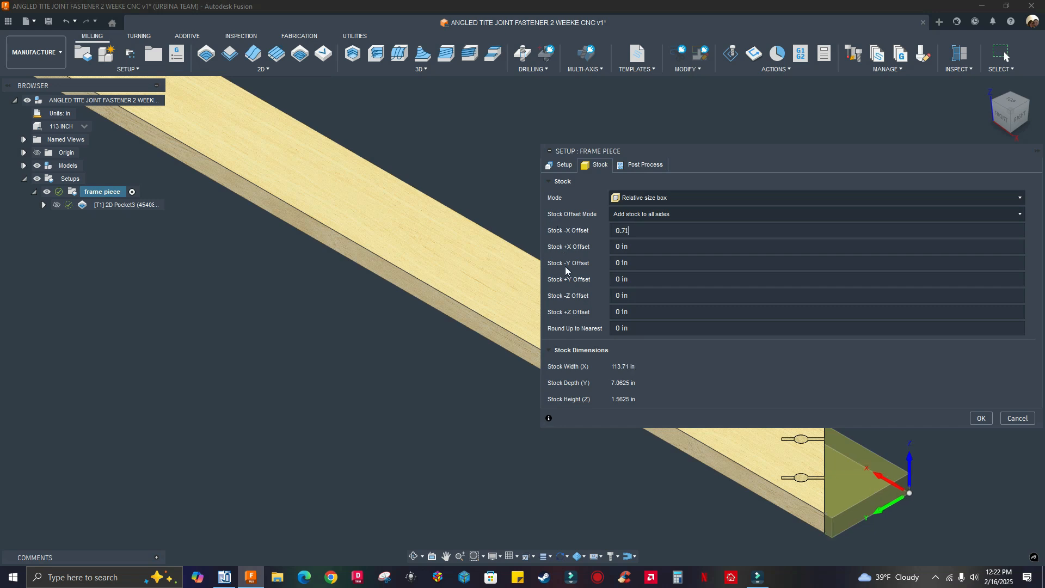
click(980, 417)
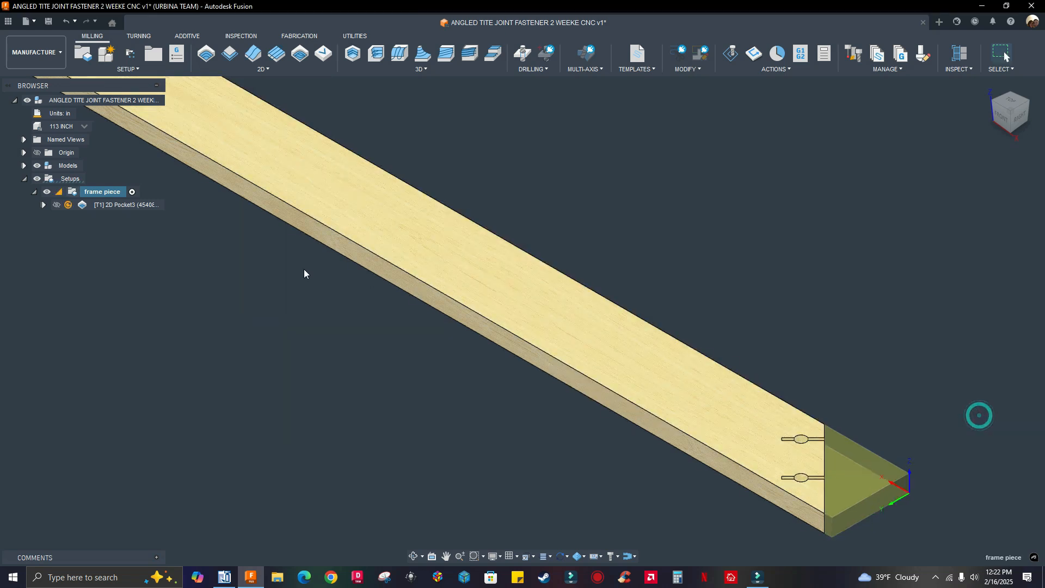
Regenerate the frame piece setup's toolpath with the added -X stock
right_click(96, 197)
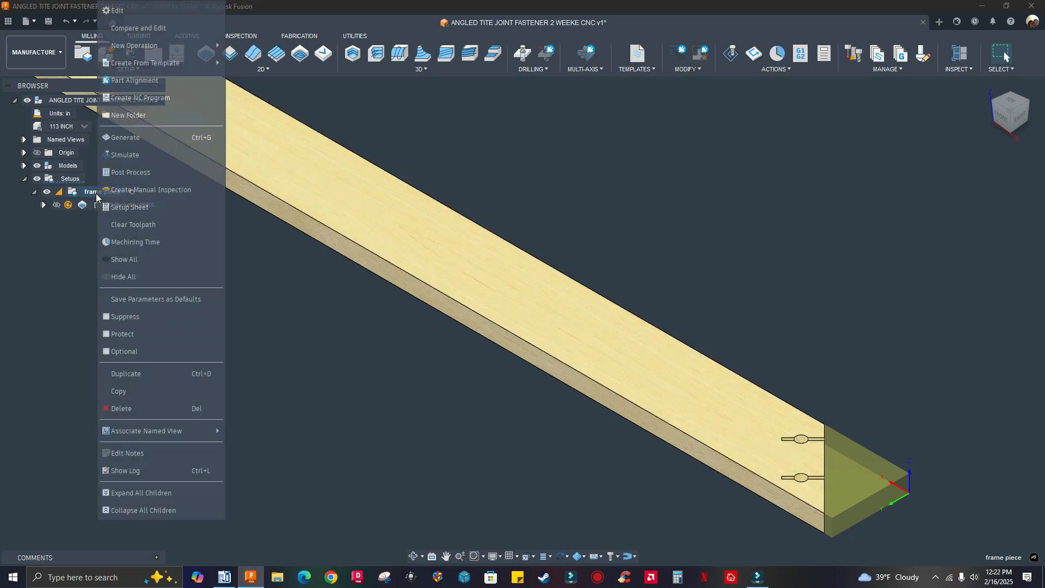
click(123, 136)
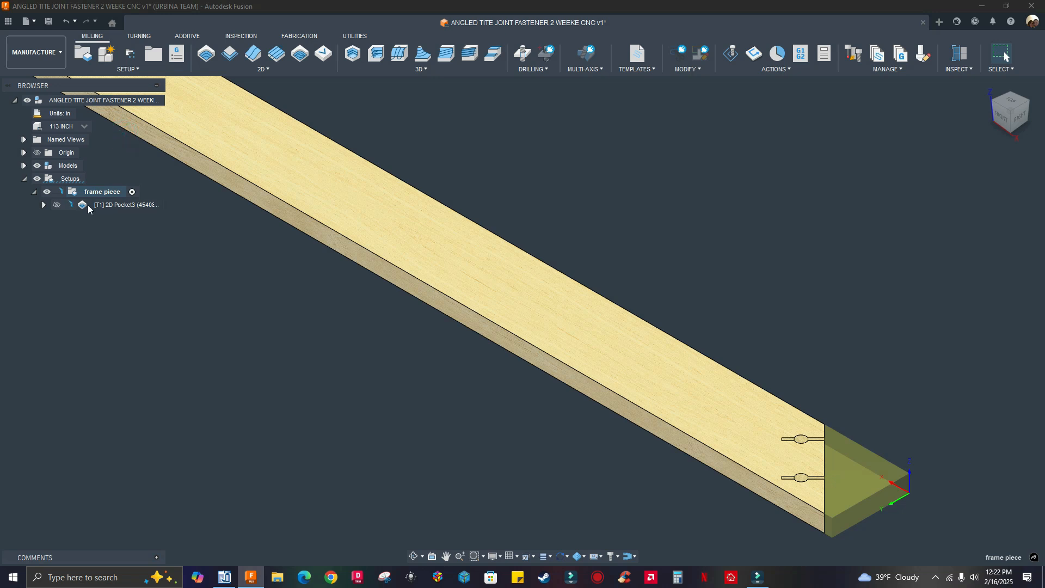
scroll(390, 365, down, 2)
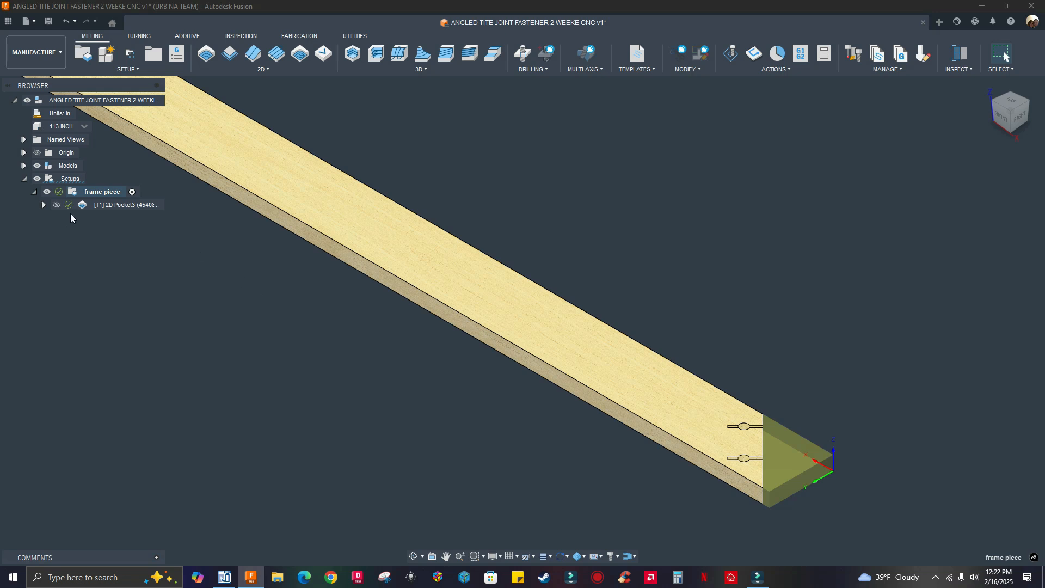
Post process the frame piece setup with the program name 113_inch2 into the TUTORIALS folder
right_click(93, 194)
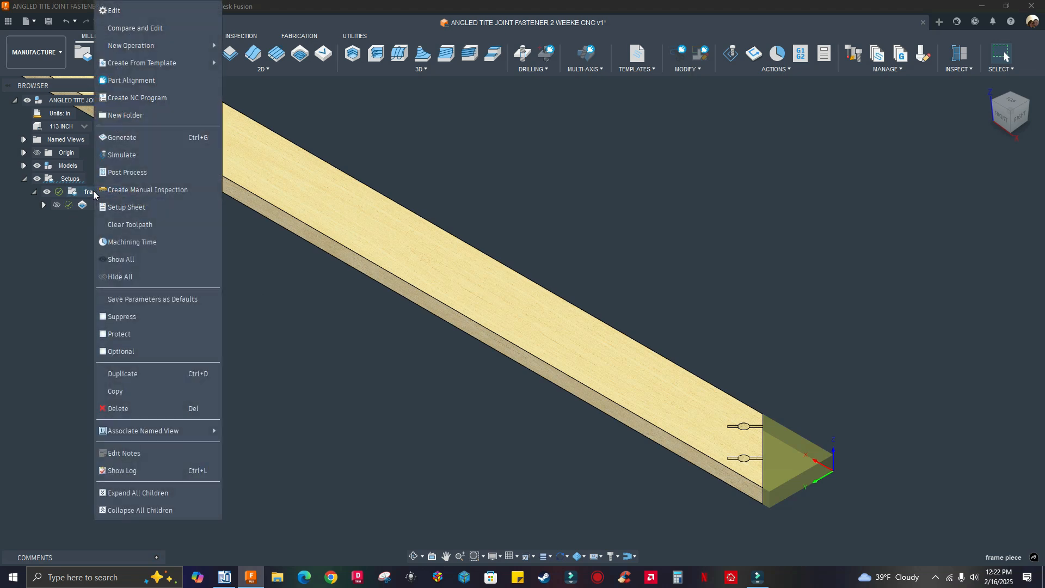
click(112, 173)
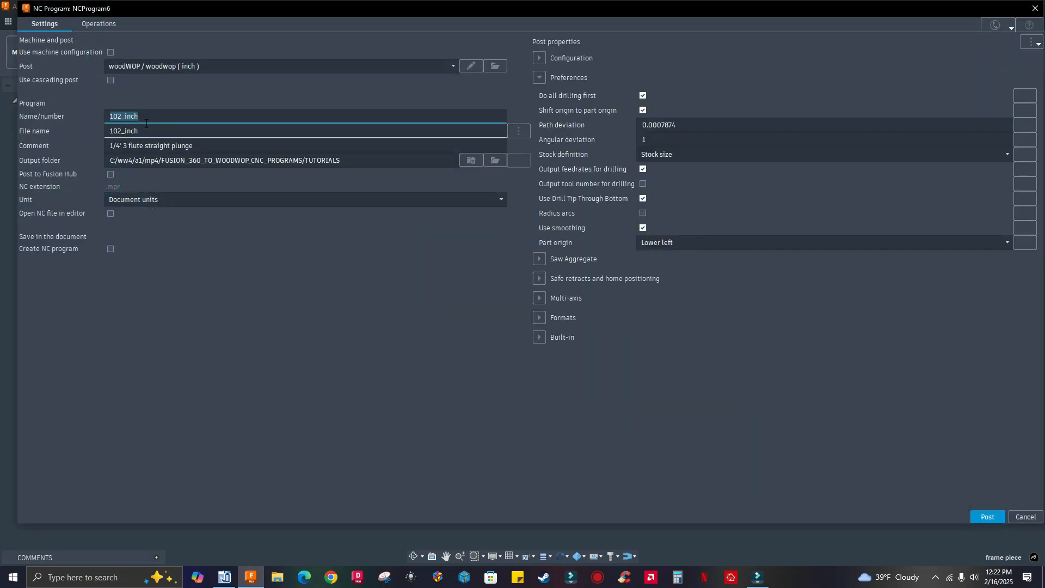
click(146, 119)
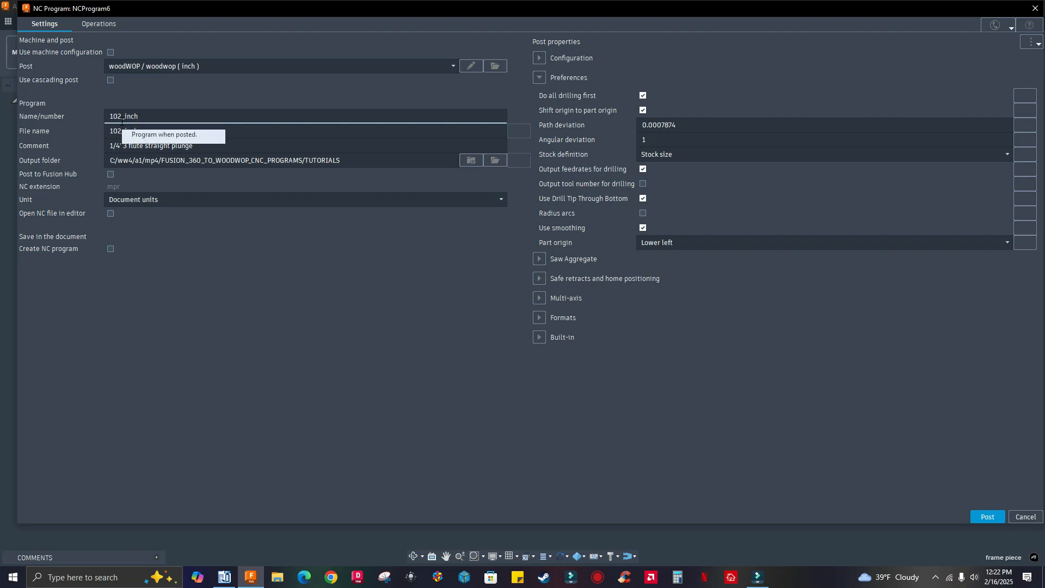
drag(120, 118, 69, 114)
text(113)
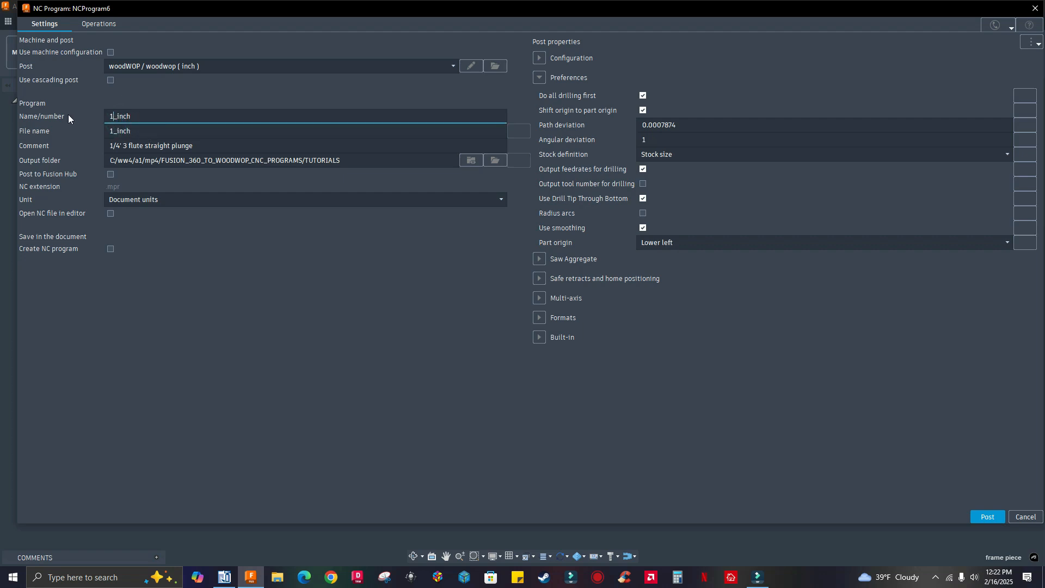
click(157, 117)
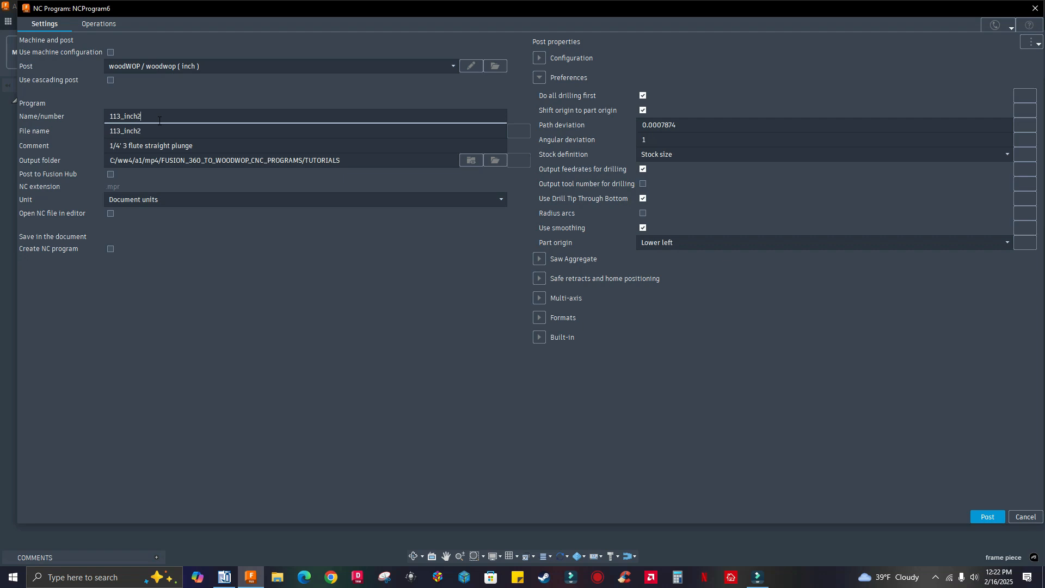
click(986, 518)
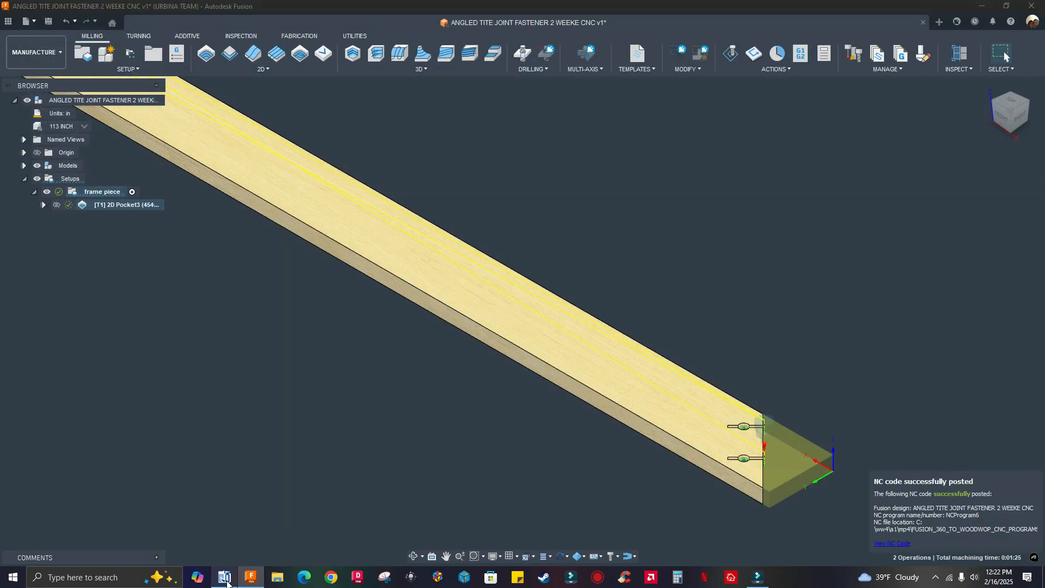
Switch to woodWOP, open the 113_inch2 program and examine its part length and offset variables
click(225, 579)
click(9, 18)
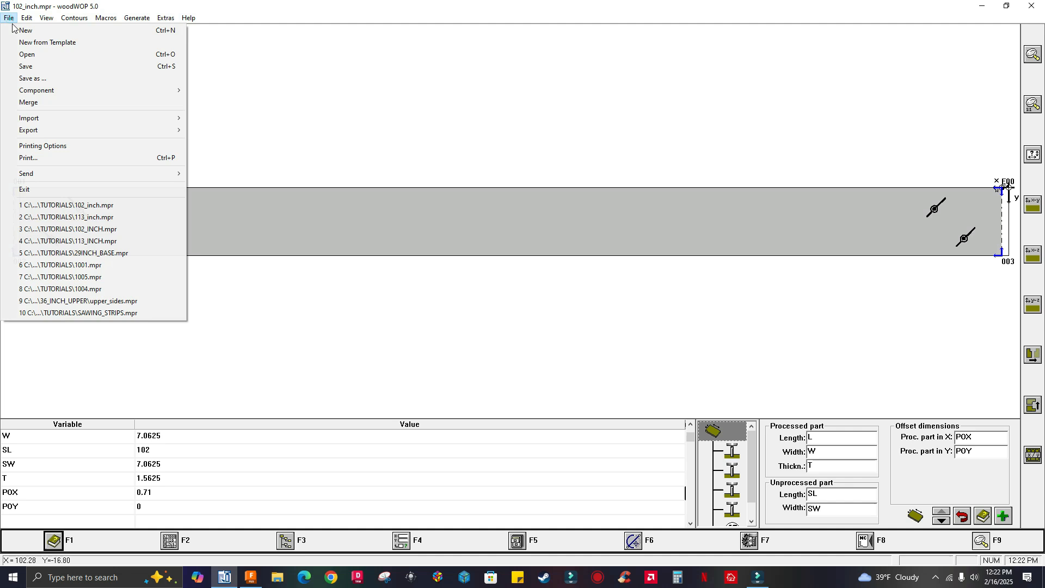
click(25, 55)
click(34, 62)
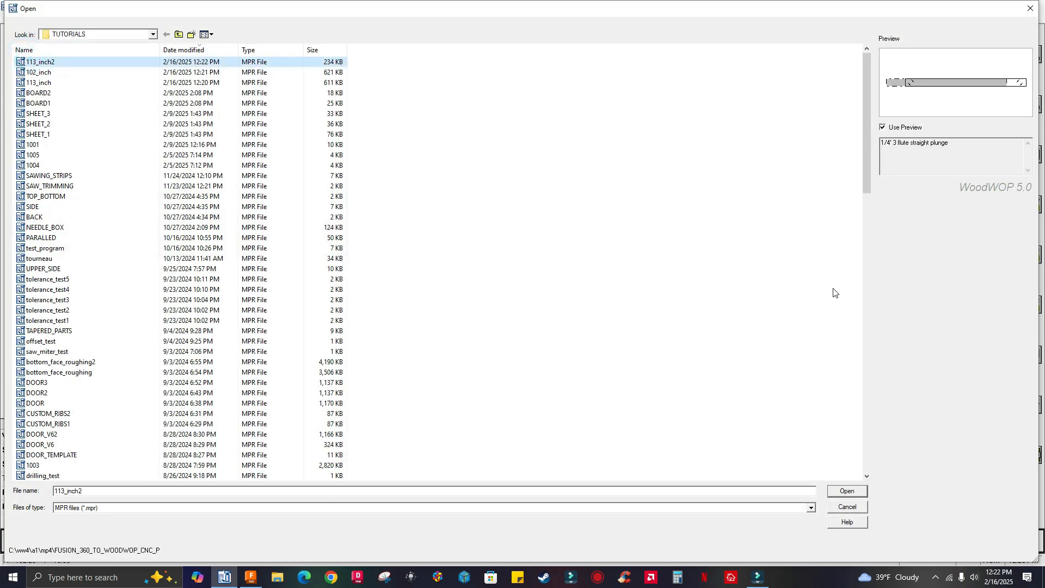
click(833, 492)
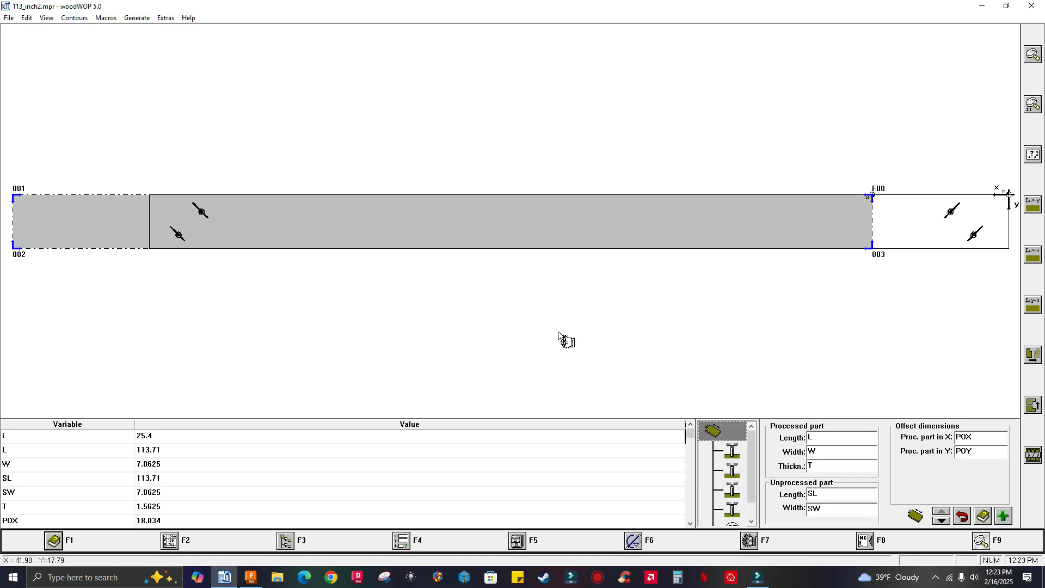
click(691, 524)
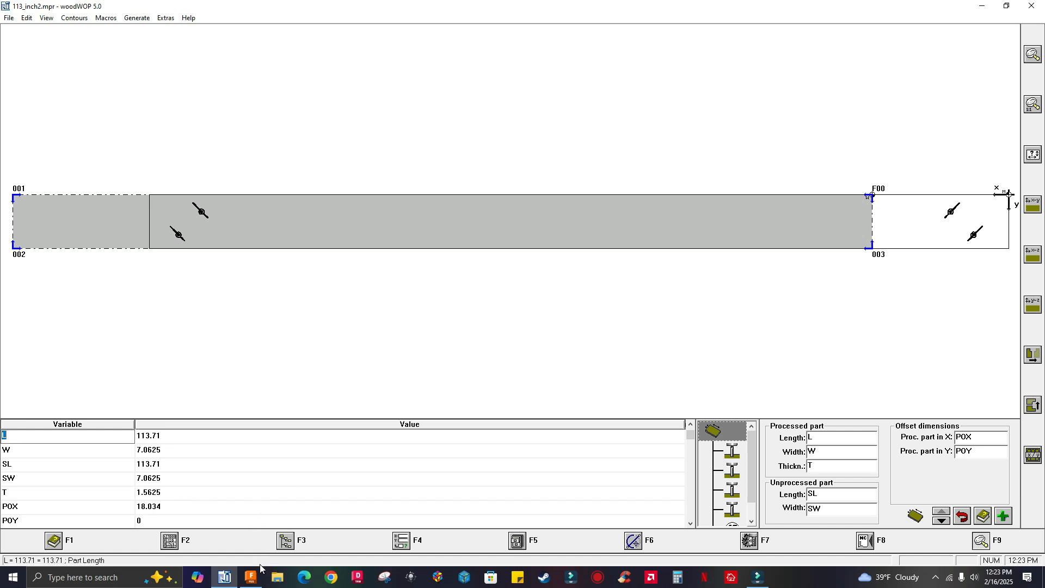
Switch to Autodesk Fusion and change the document's active units to millimetres
mouse_move(252, 580)
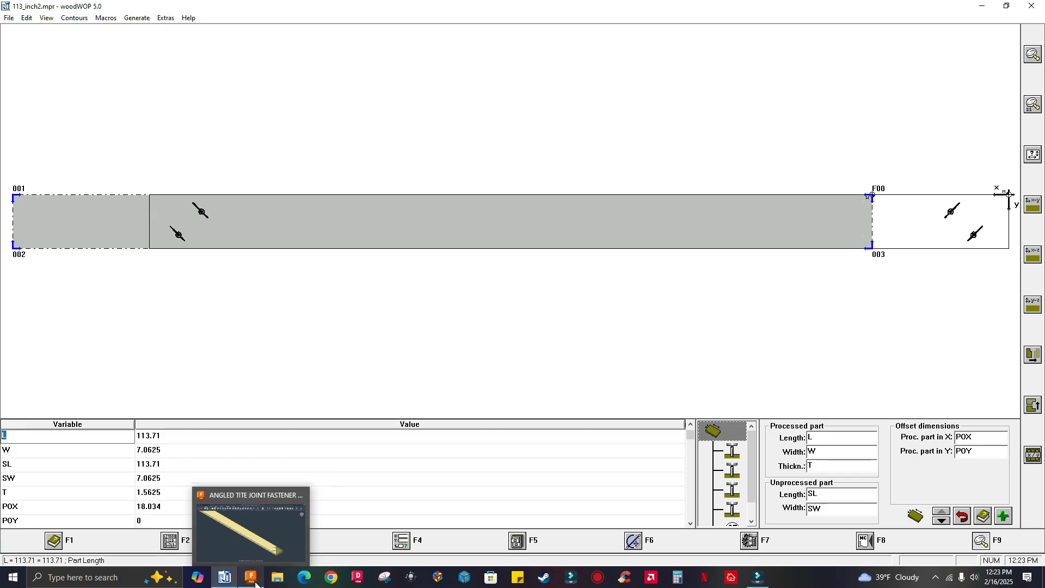
click(252, 578)
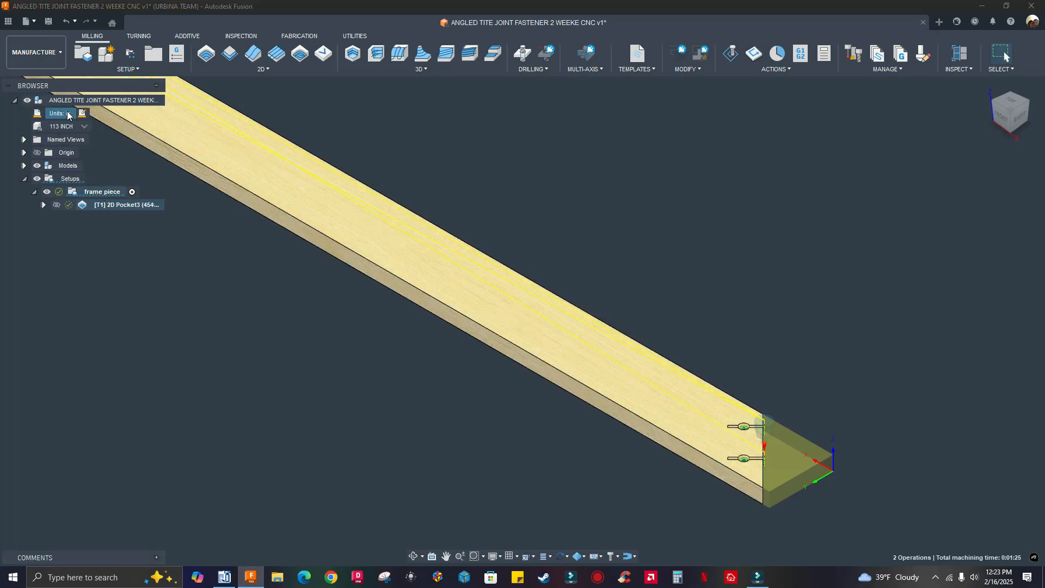
click(83, 113)
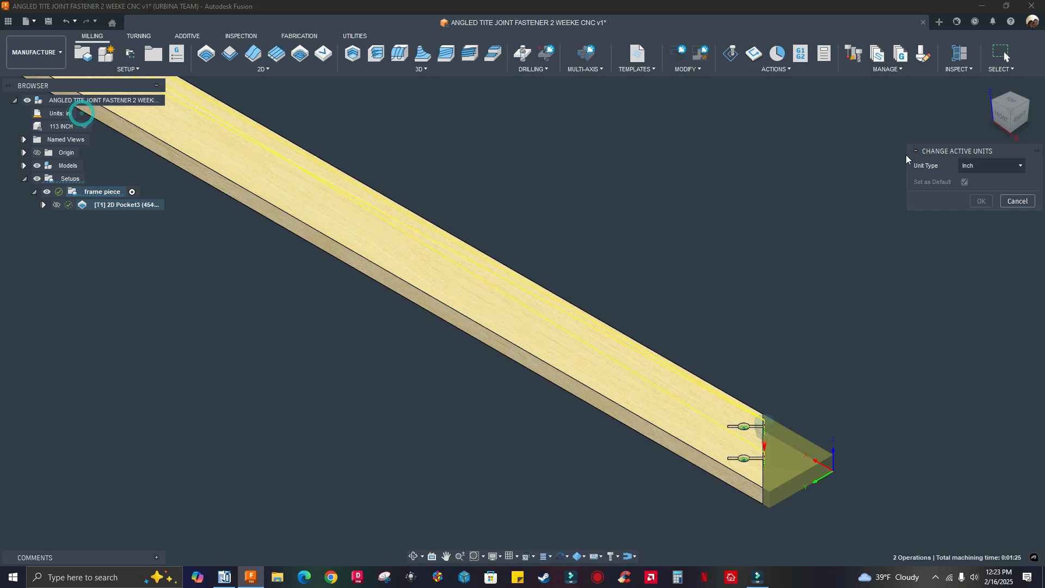
click(1005, 169)
click(992, 179)
click(980, 202)
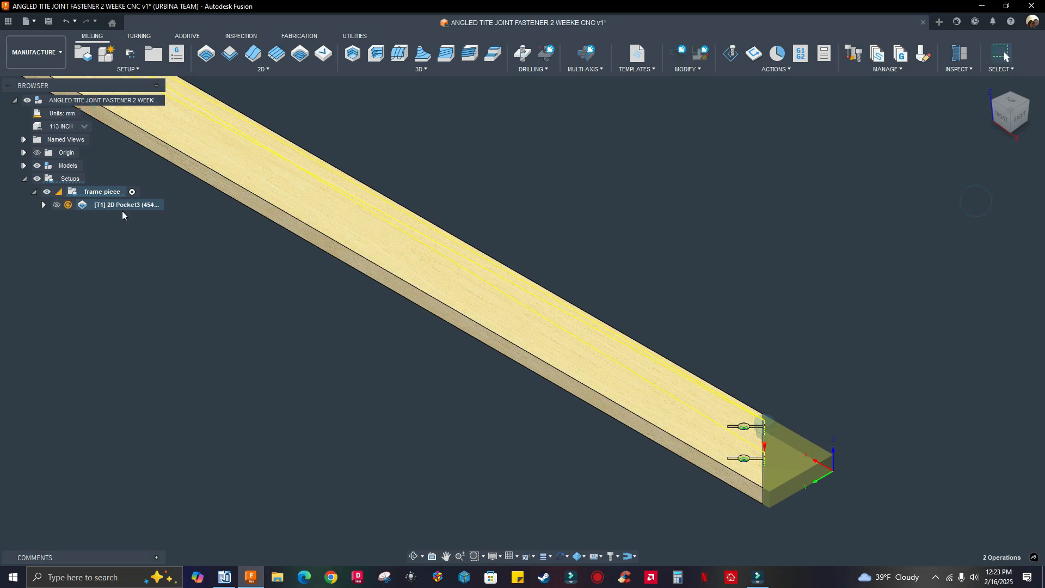
Regenerate the frame piece setup and its 2D pocket toolpath after the unit change
right_click(114, 191)
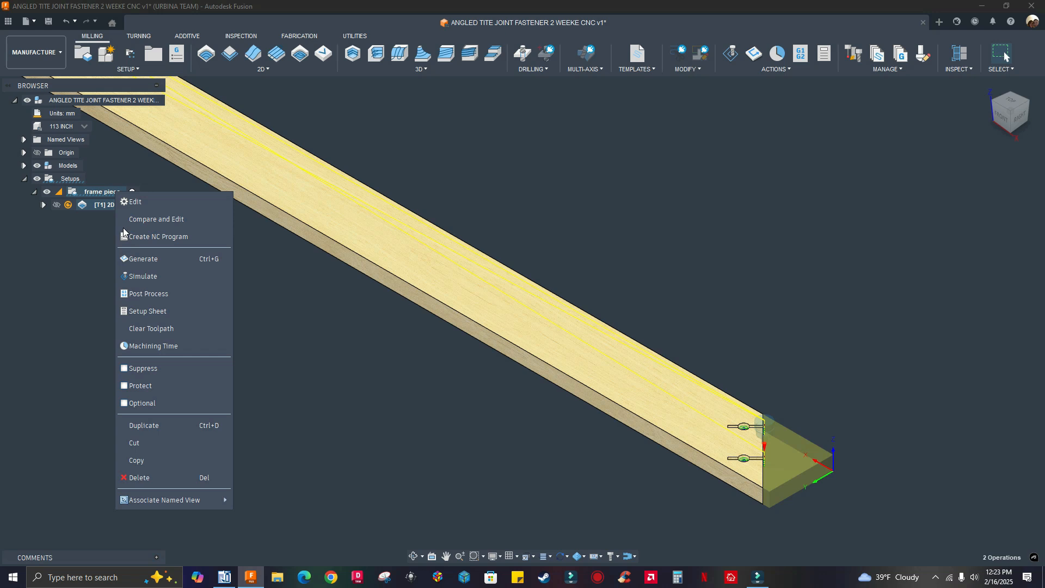
click(145, 260)
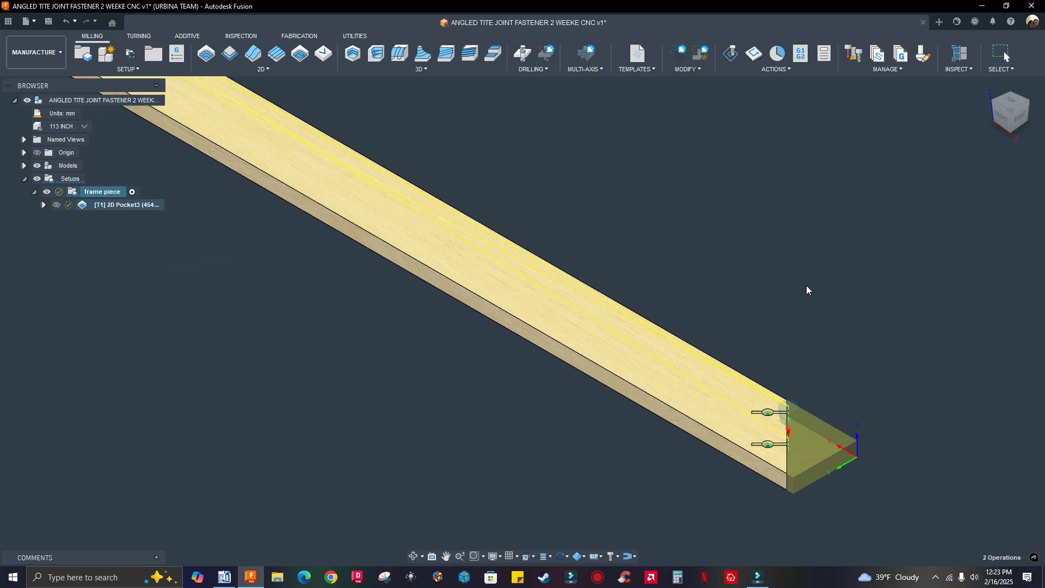
middle_drag(162, 268, 184, 265)
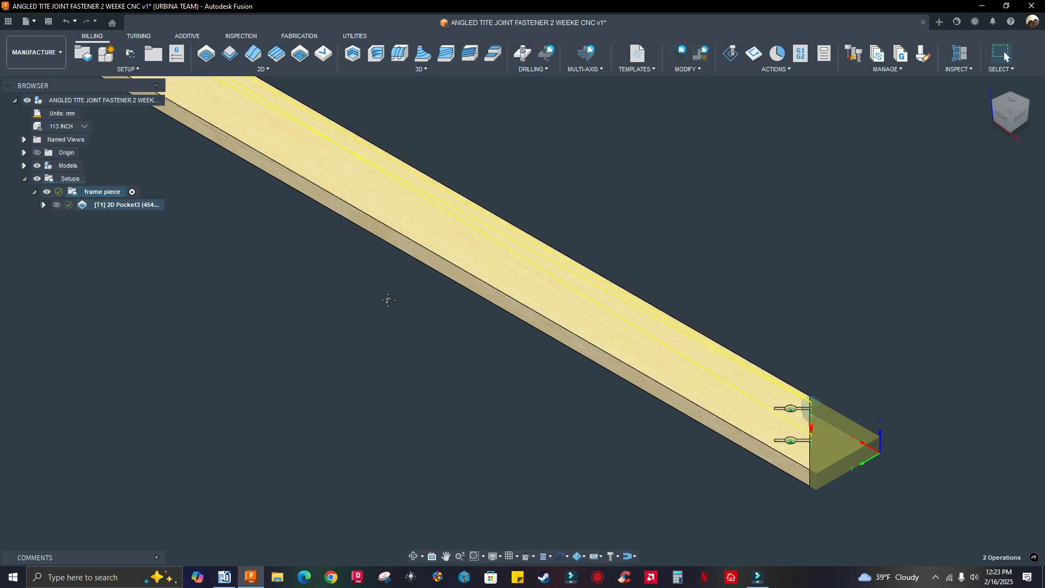
Post process the frame piece setup with the woodWOP (mm) post under the program name 102_inch, overwriting the existing file
scroll(388, 300, down, 2)
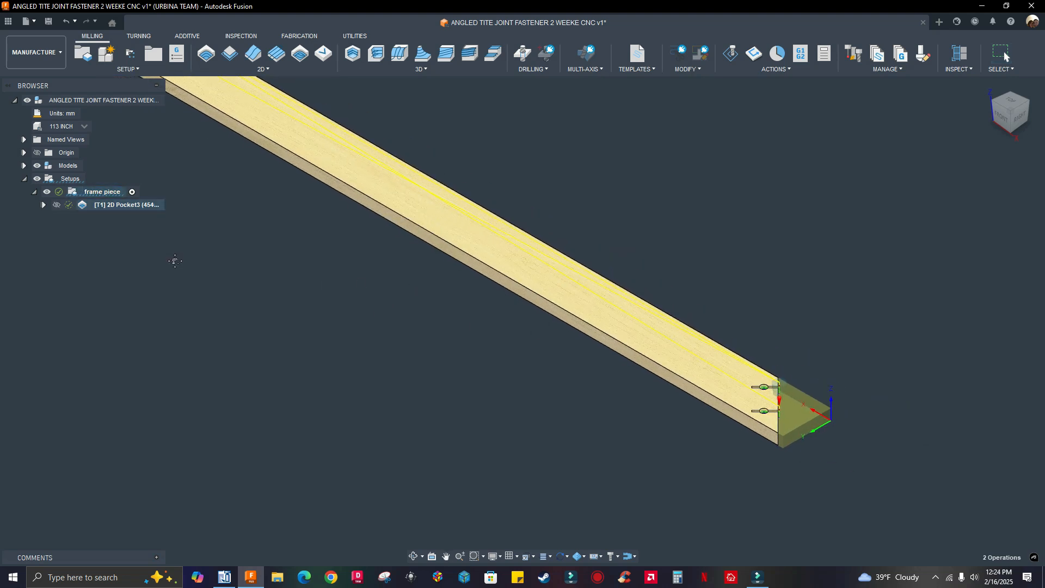
scroll(338, 289, down, 3)
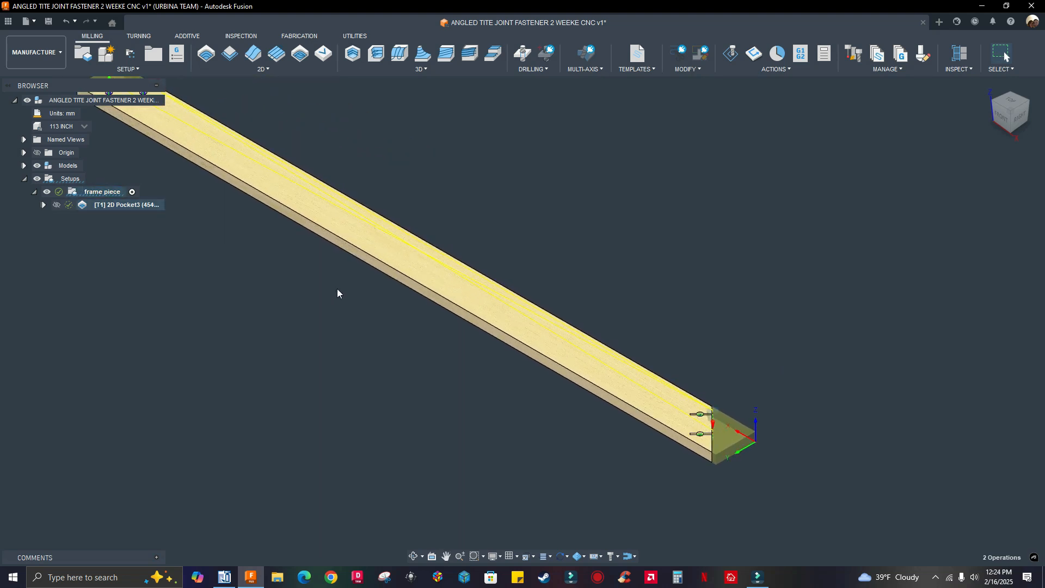
right_click(102, 192)
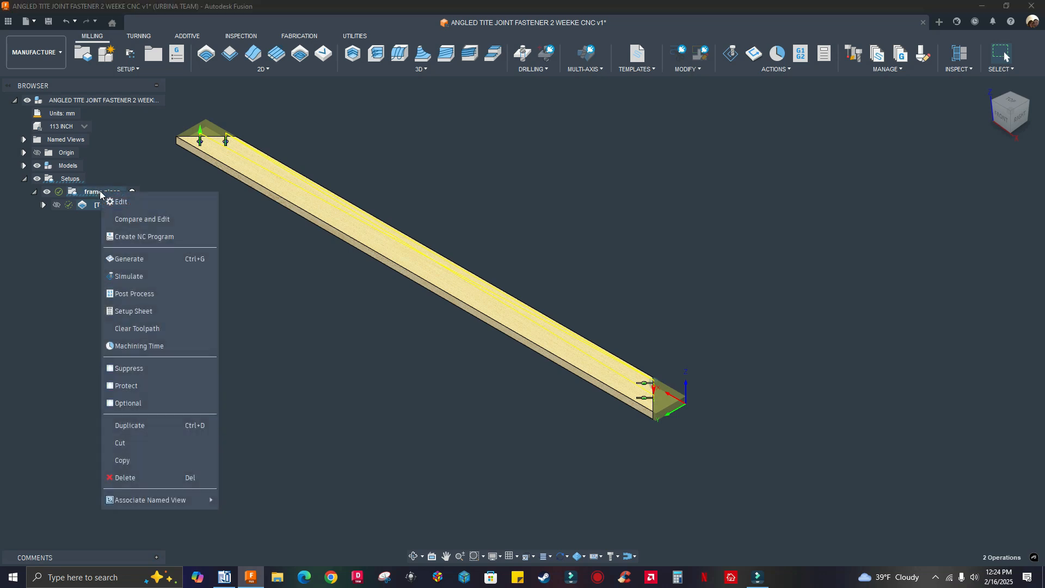
click(133, 293)
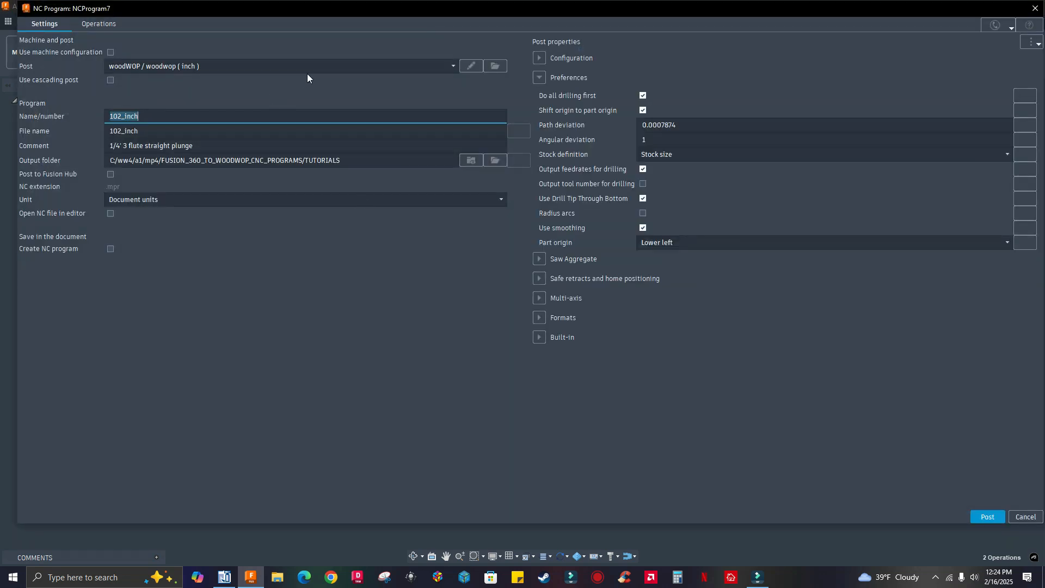
click(299, 66)
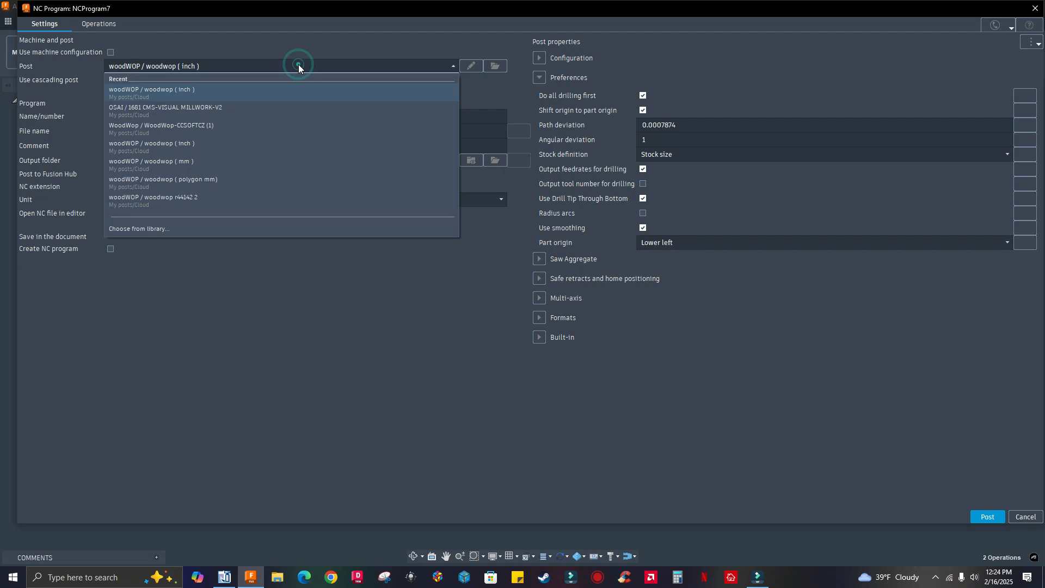
click(234, 111)
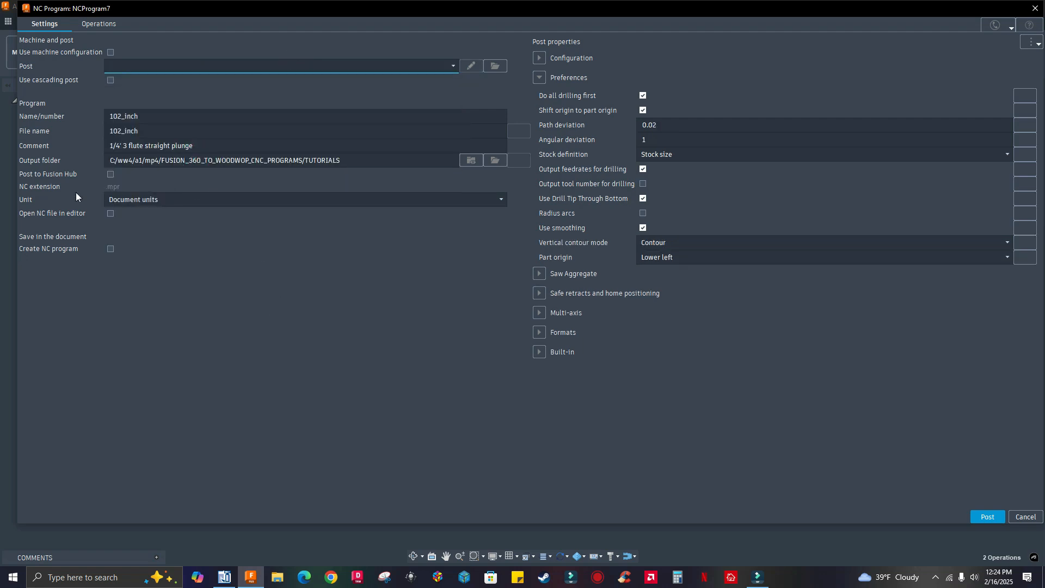
click(202, 71)
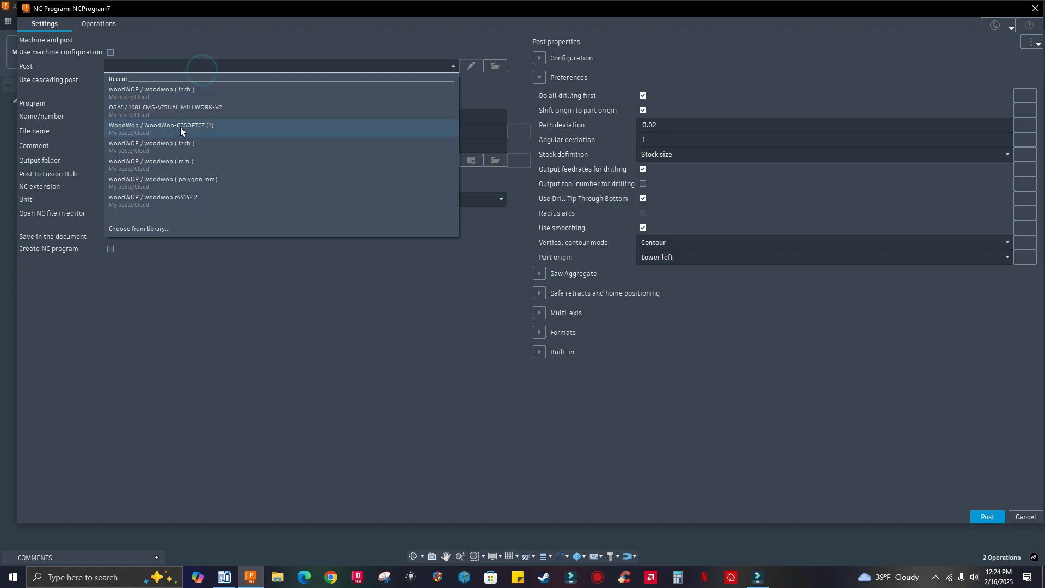
click(180, 159)
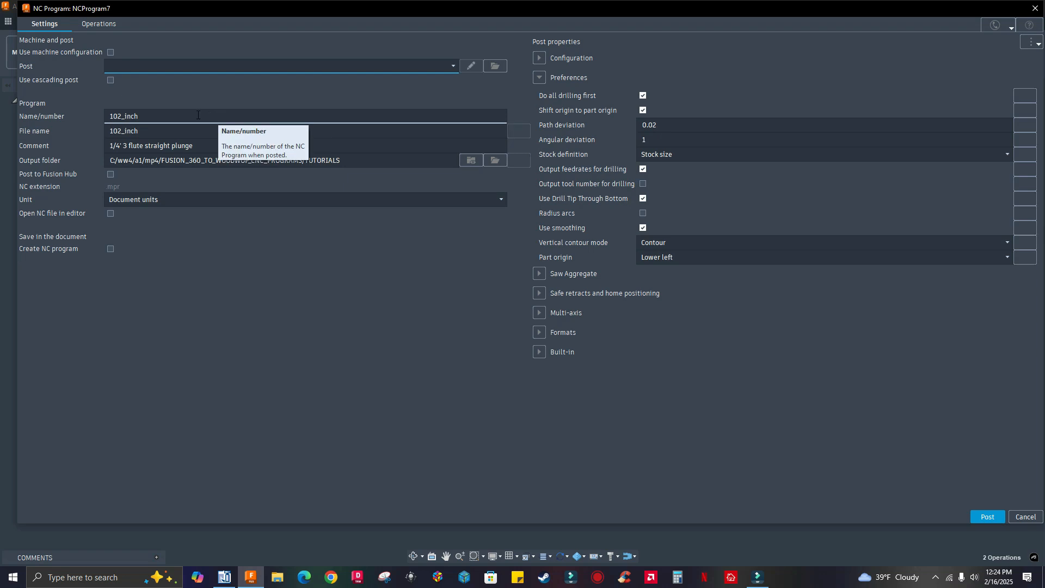
click(983, 521)
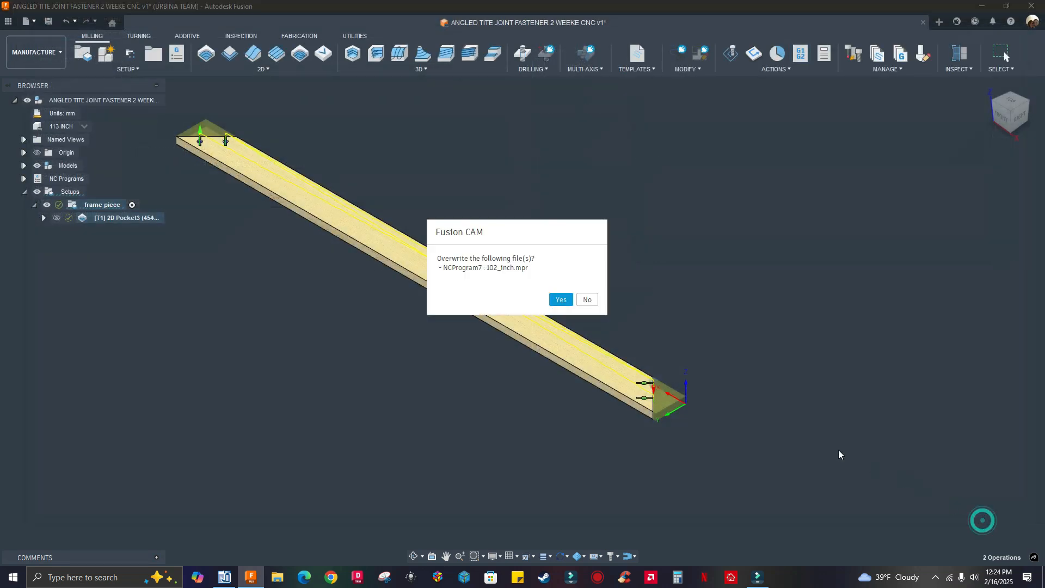
click(561, 300)
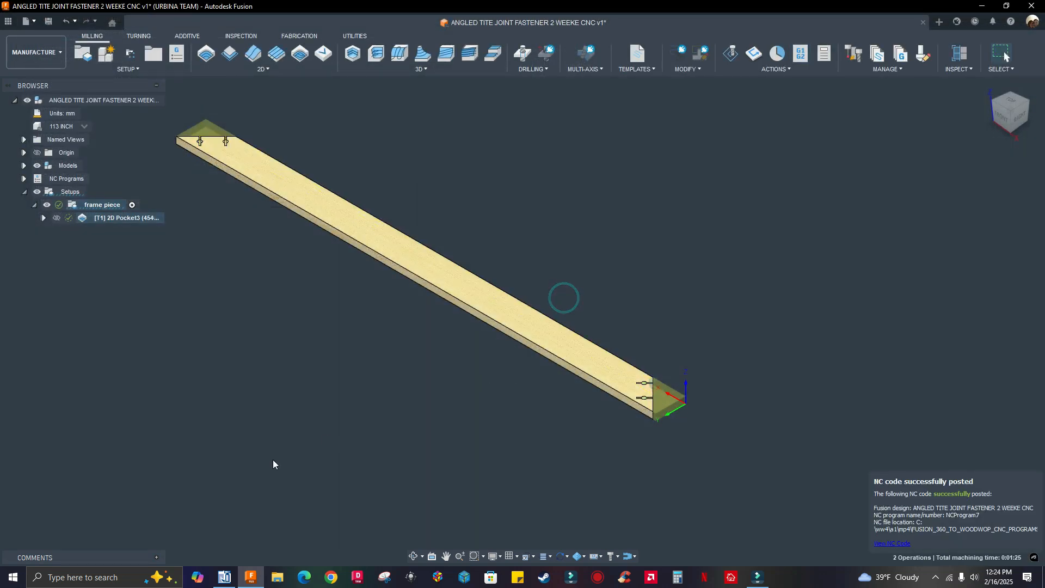
Switch to woodWOP and open the 102_inch program from the TUTORIALS folder
click(225, 578)
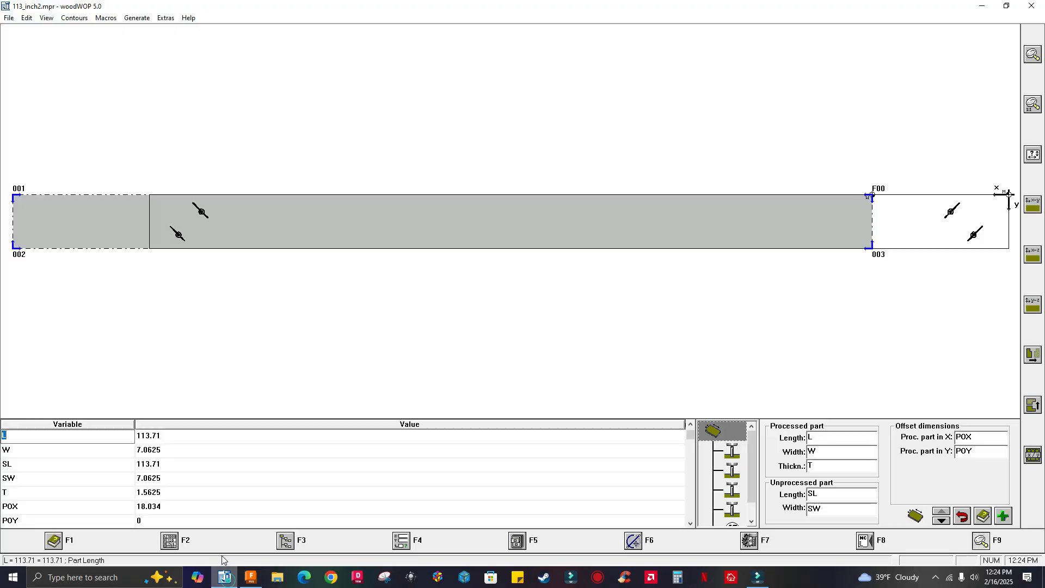
click(10, 19)
click(25, 52)
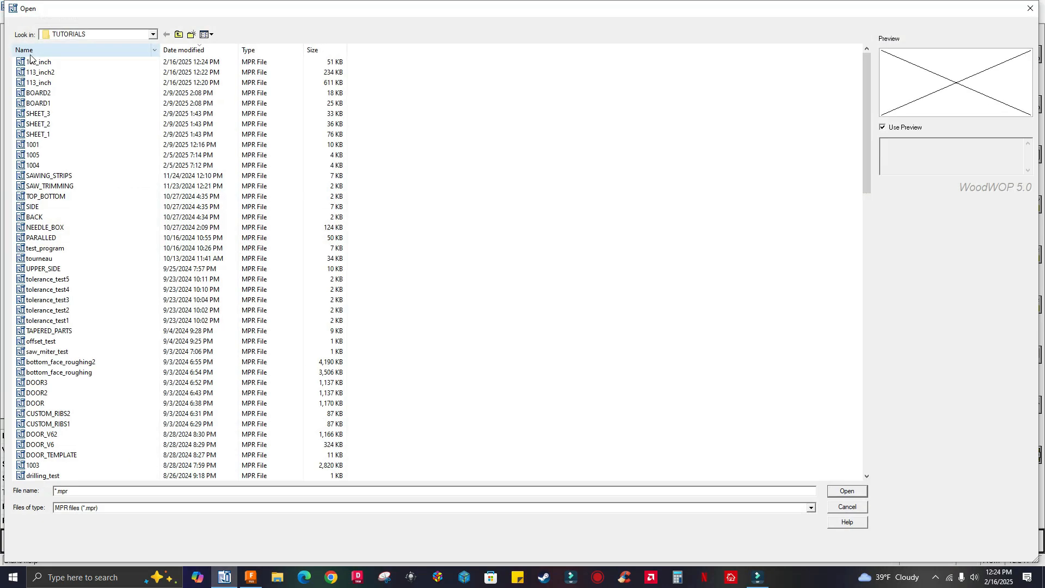
click(38, 61)
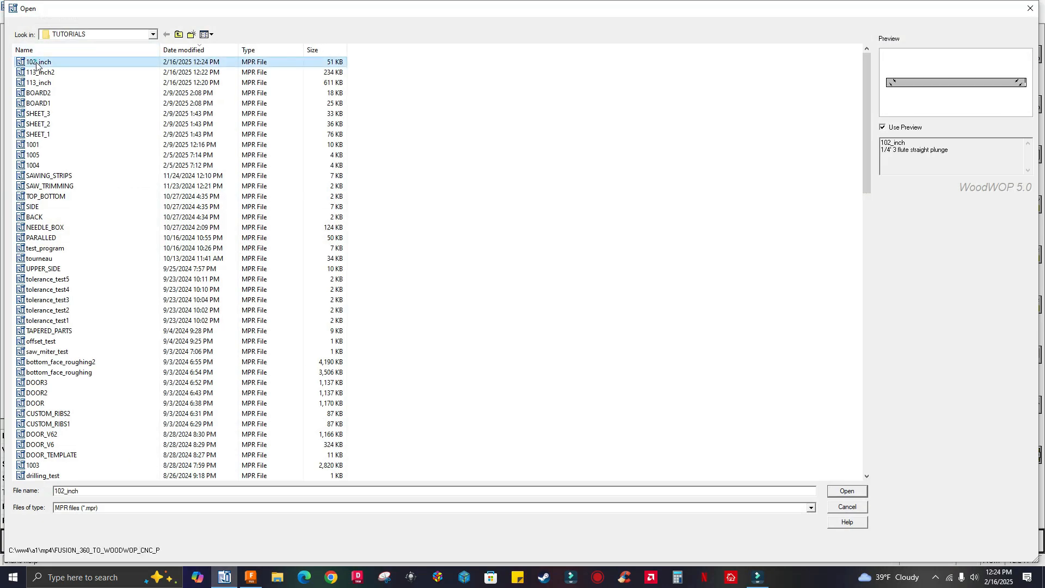
click(842, 491)
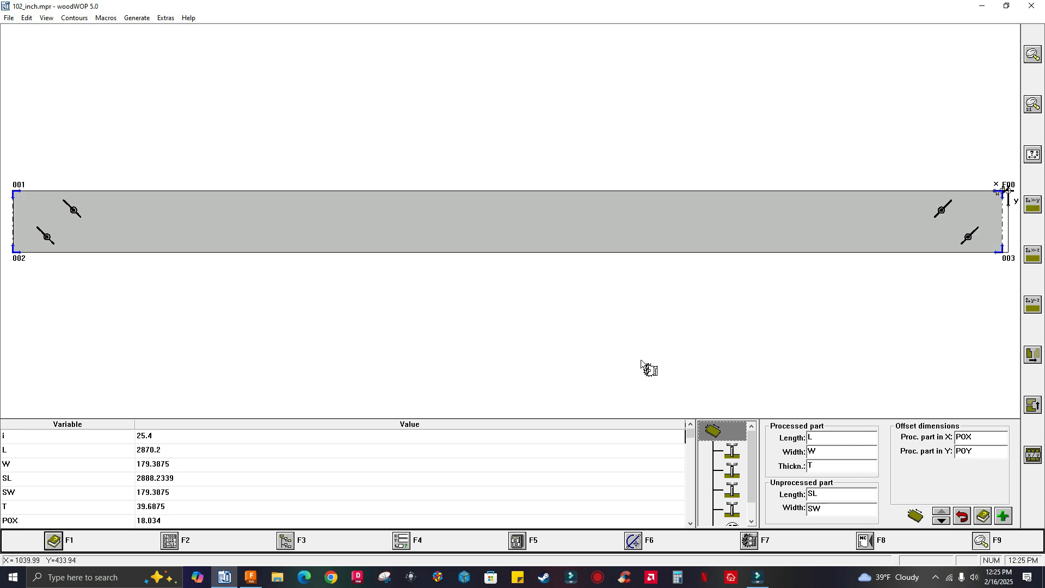
Examine the Part Offset X variable and the gap between stock and finished part at the origin end of the workpiece
click(691, 524)
click(691, 523)
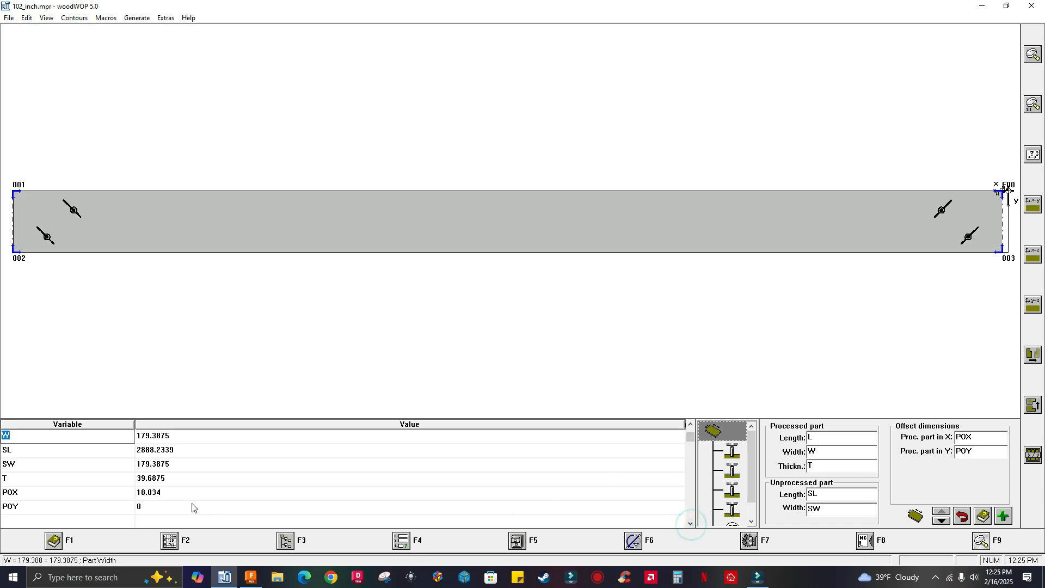
click(163, 493)
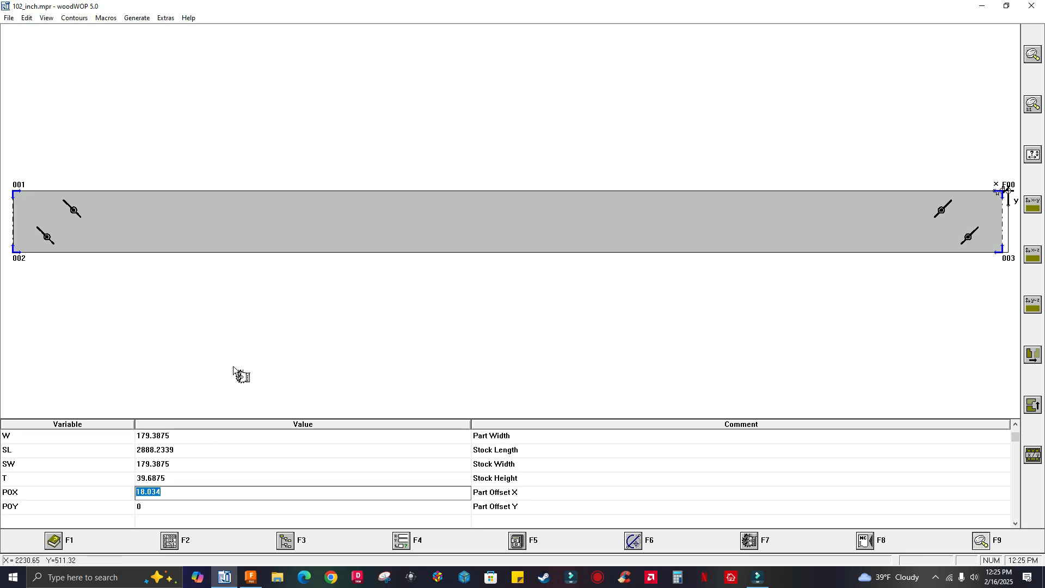
click(304, 351)
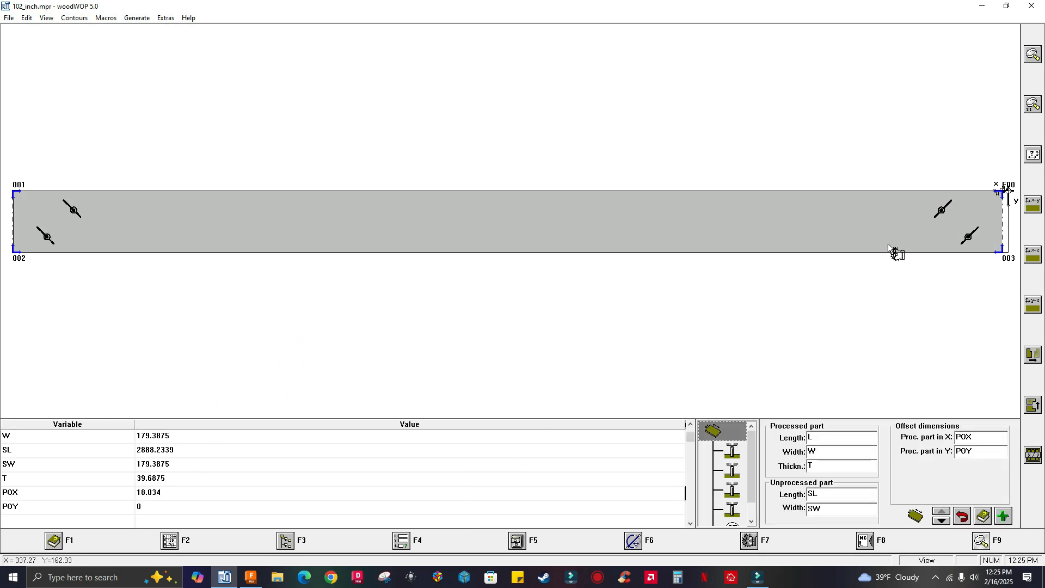
drag(972, 168, 1009, 280)
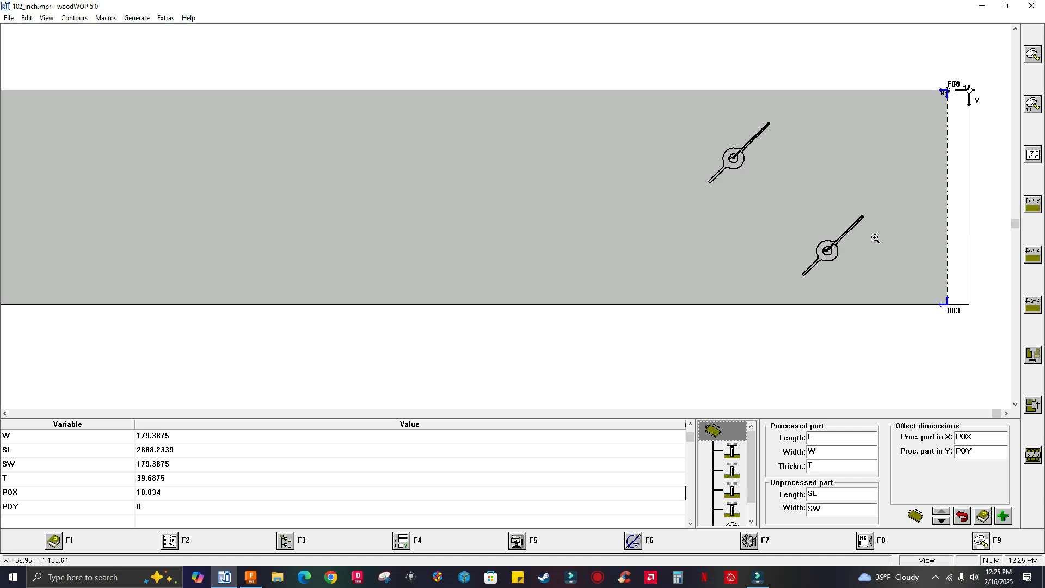
drag(980, 238, 955, 191)
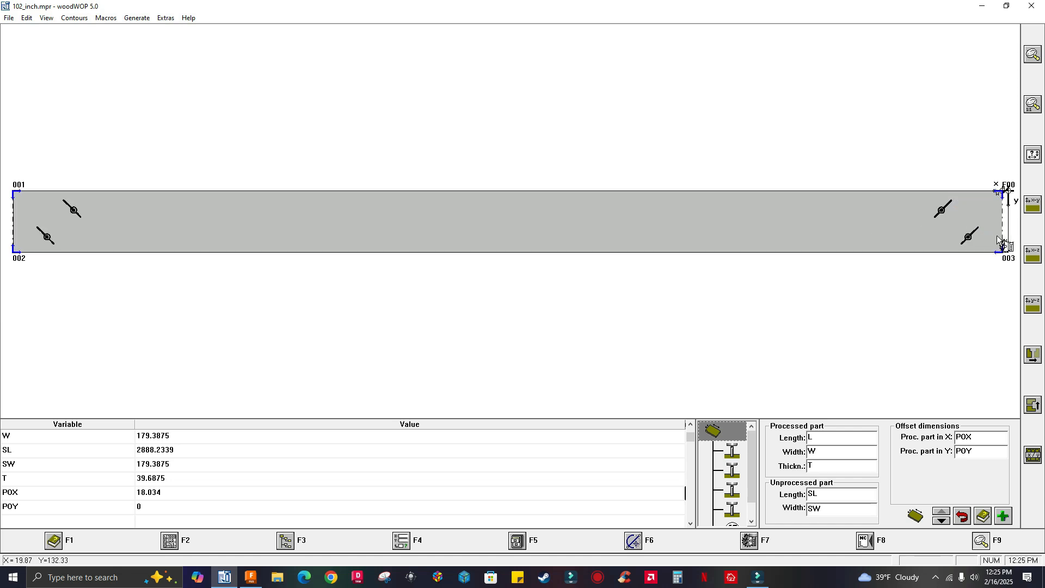